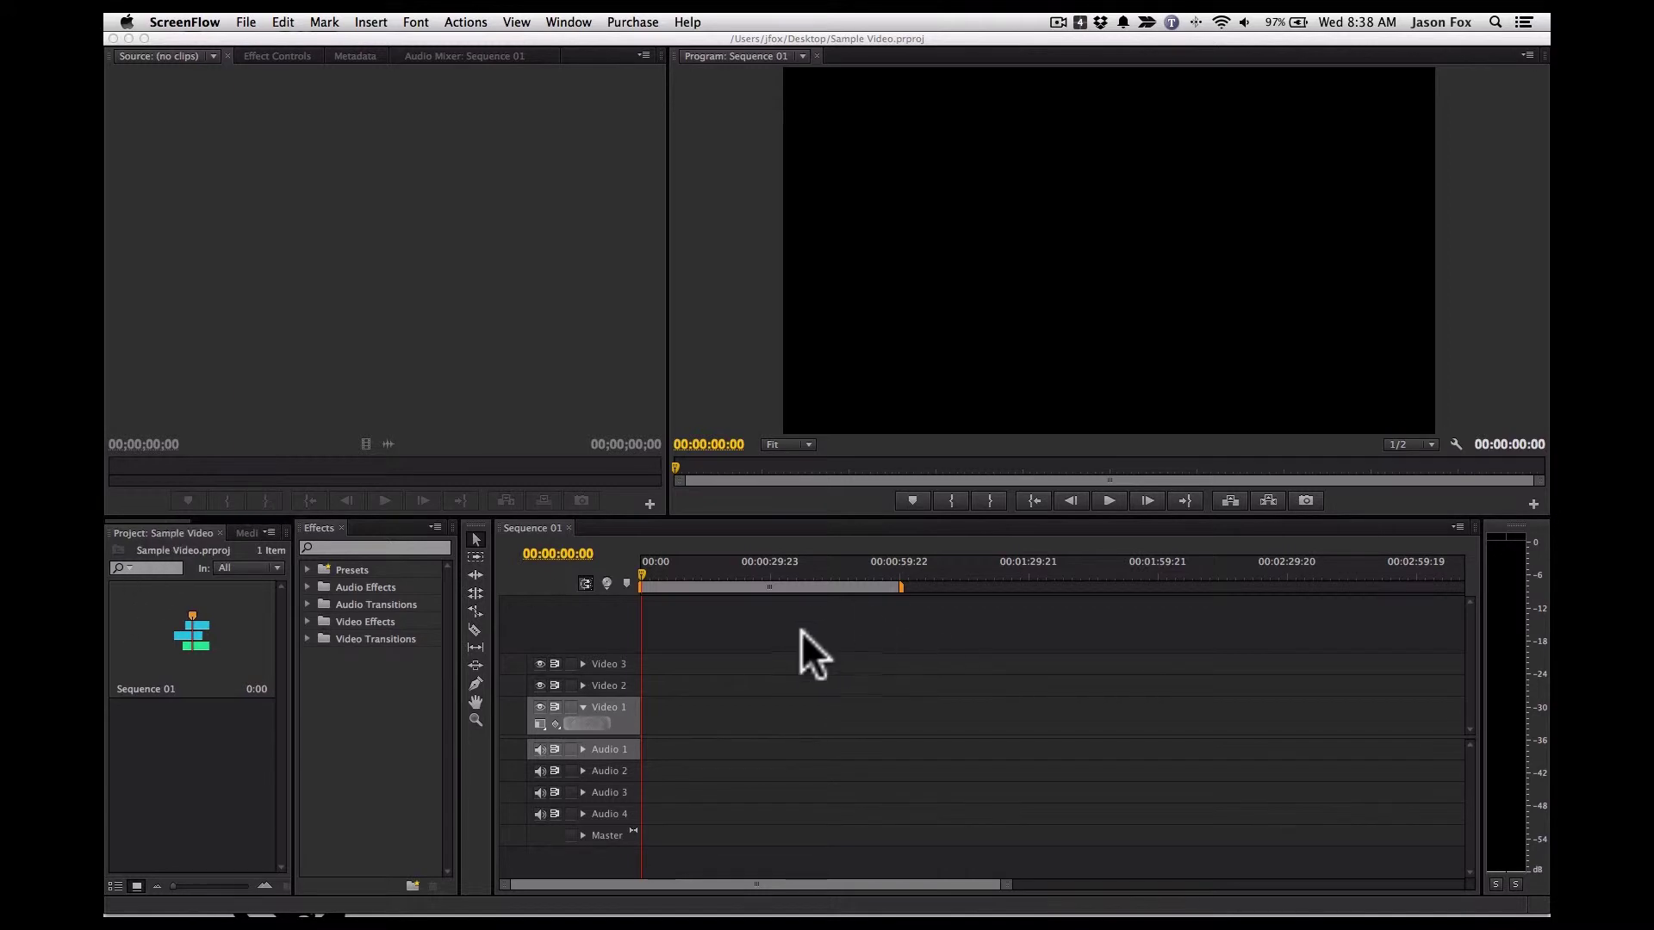
# Step: Rename Sequence 01 to 'Intro' in the Project panel
pyautogui.click(522, 525)
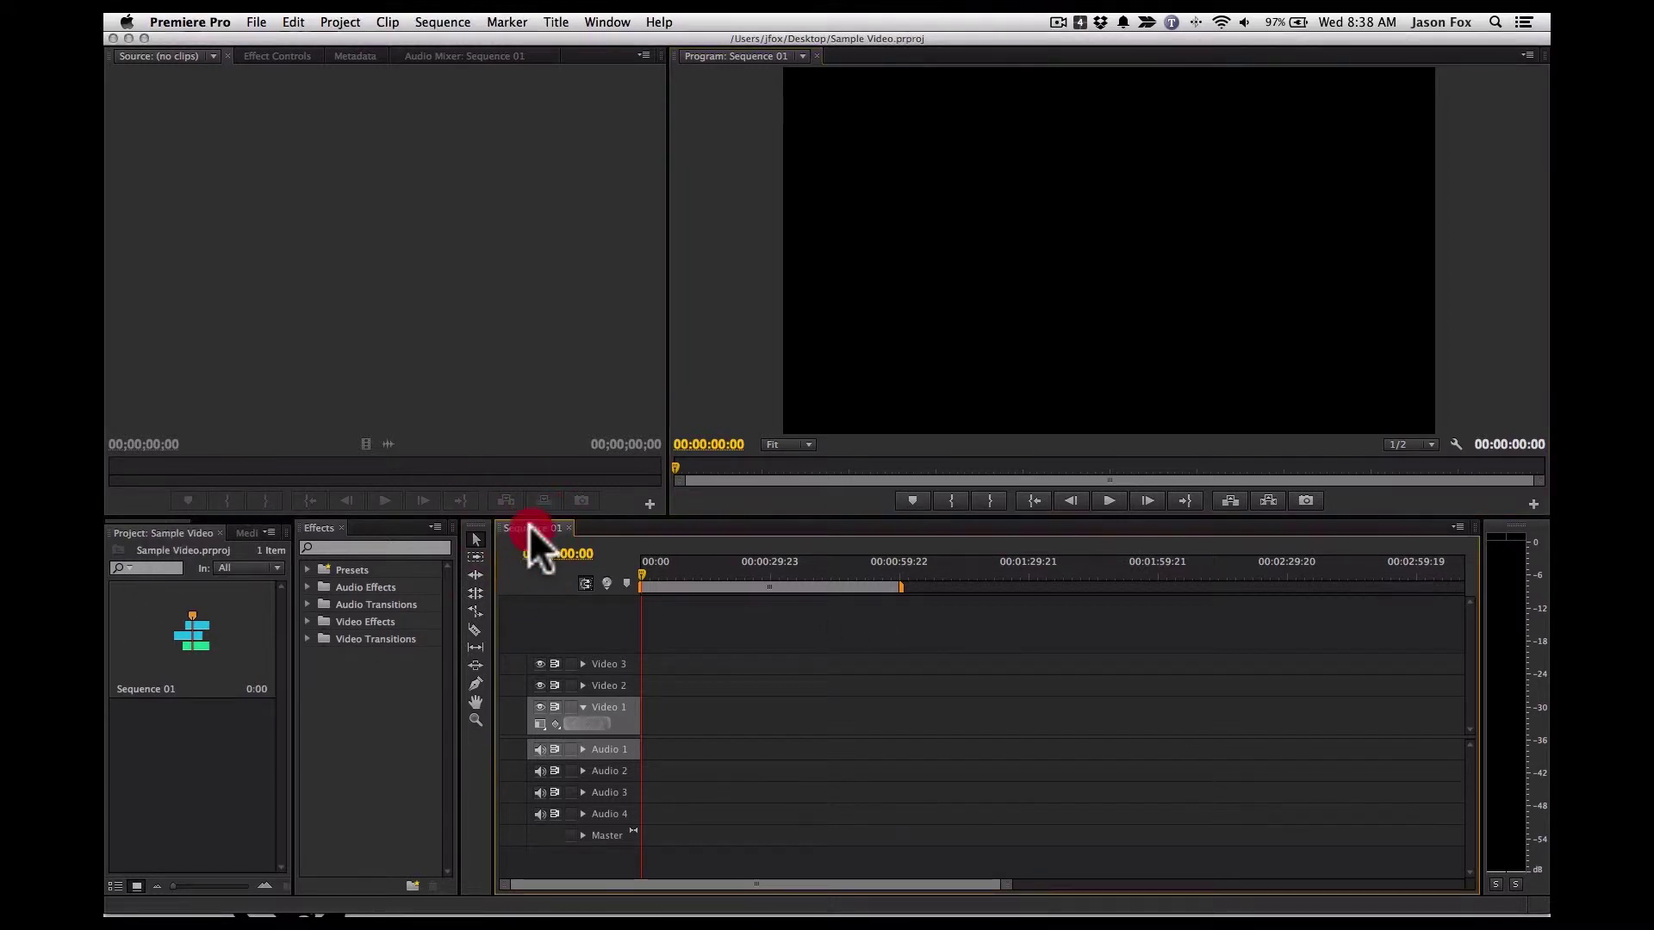
pyautogui.rightClick(191, 622)
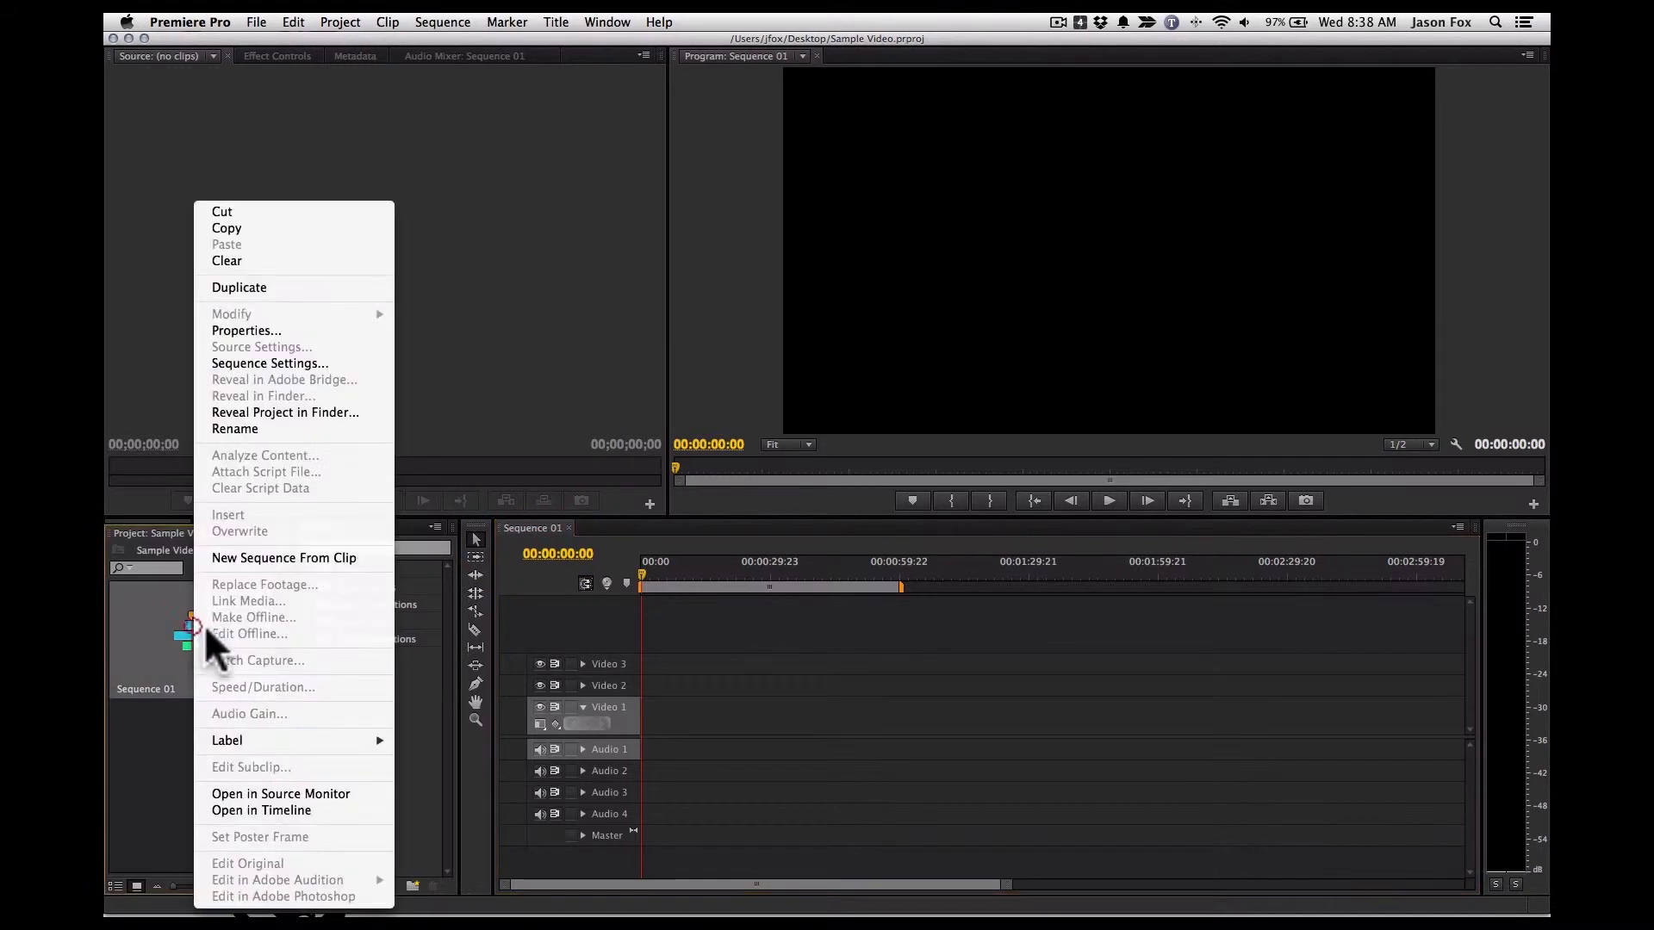
pyautogui.click(325, 429)
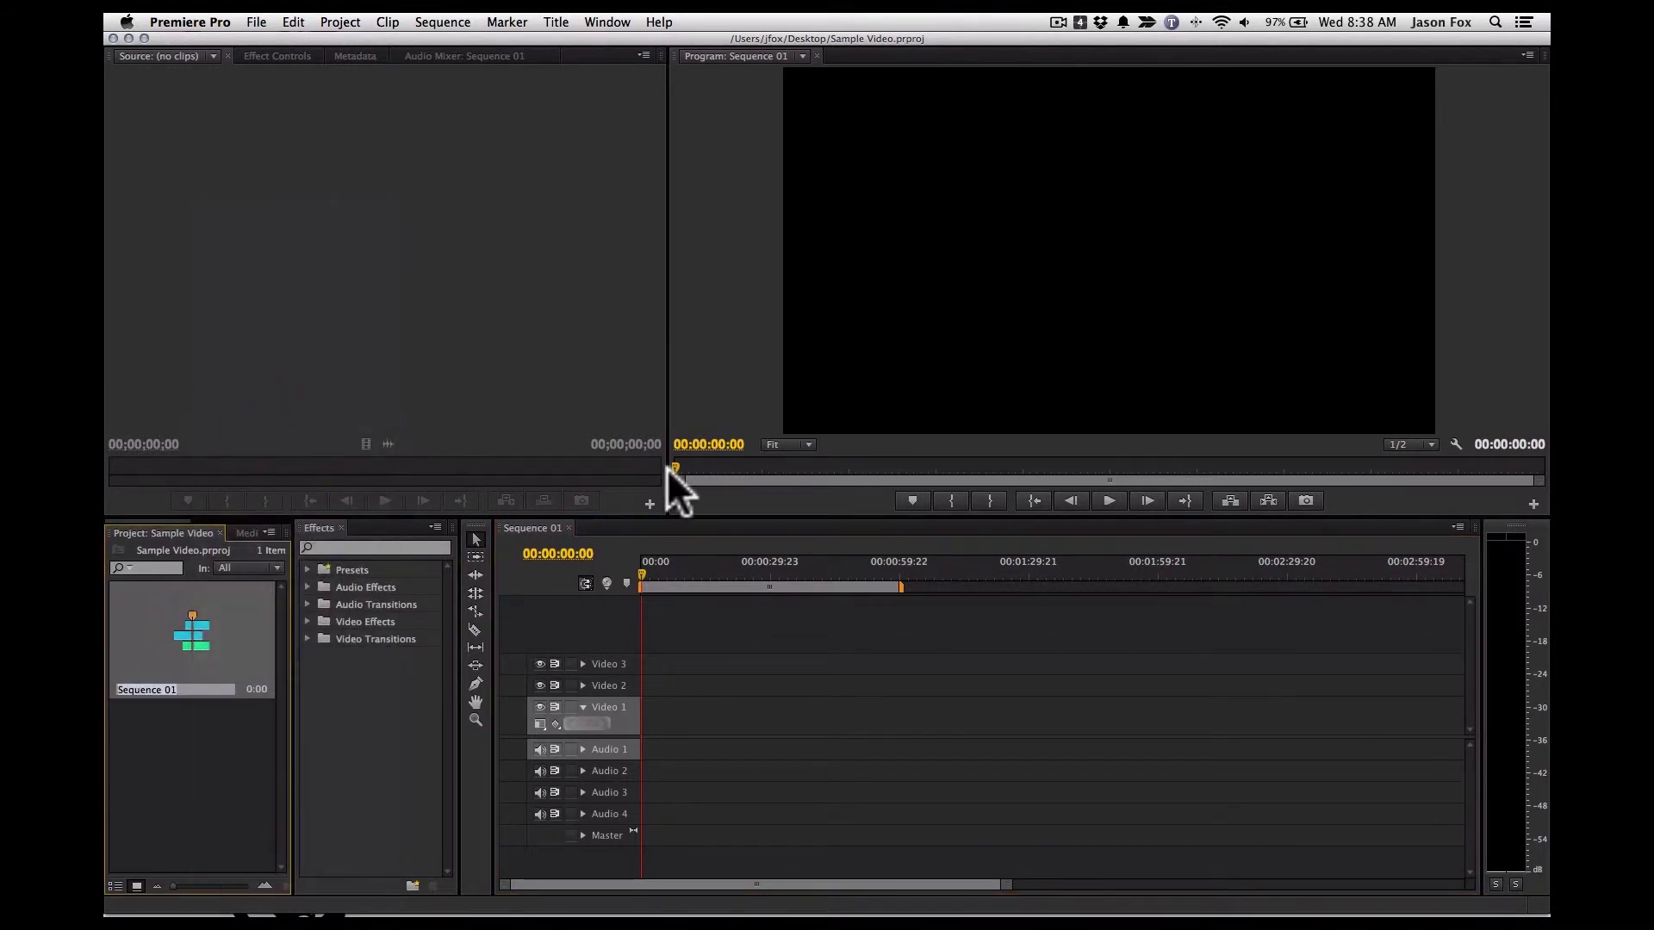
pyautogui.write('Intro')
pyautogui.press('Return')
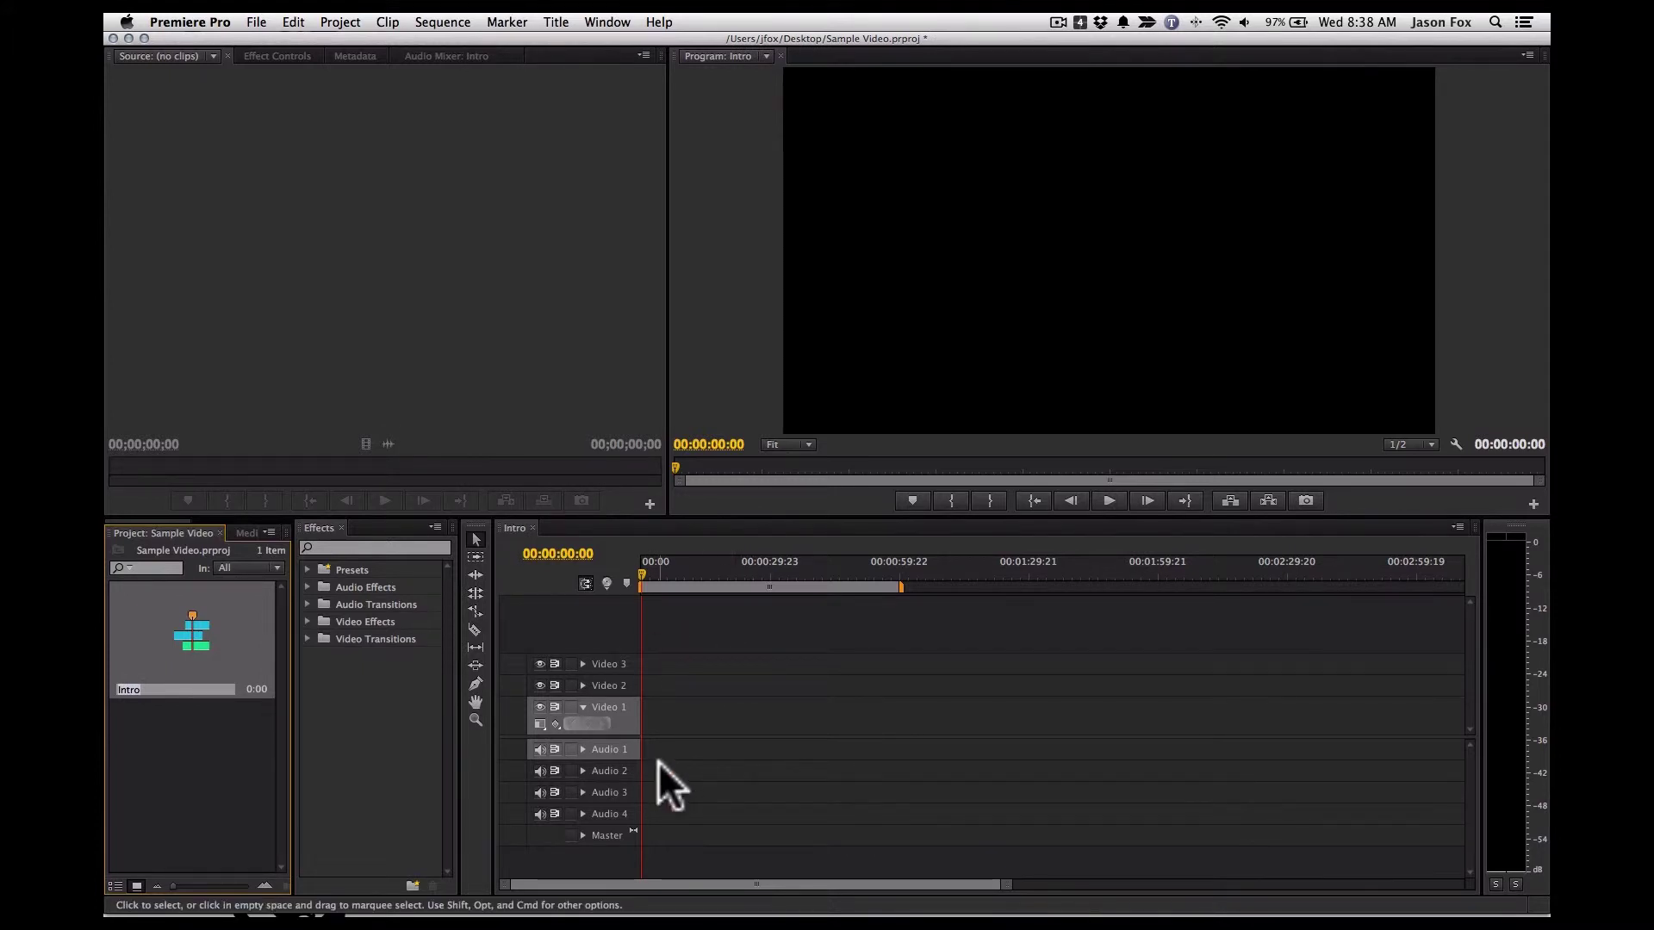
pyautogui.click(211, 725)
# Step: Create a new DVCPROHD 1080p24 sequence named 'Outro' from the File menu
pyautogui.rightClick(207, 722)
pyautogui.click(156, 781)
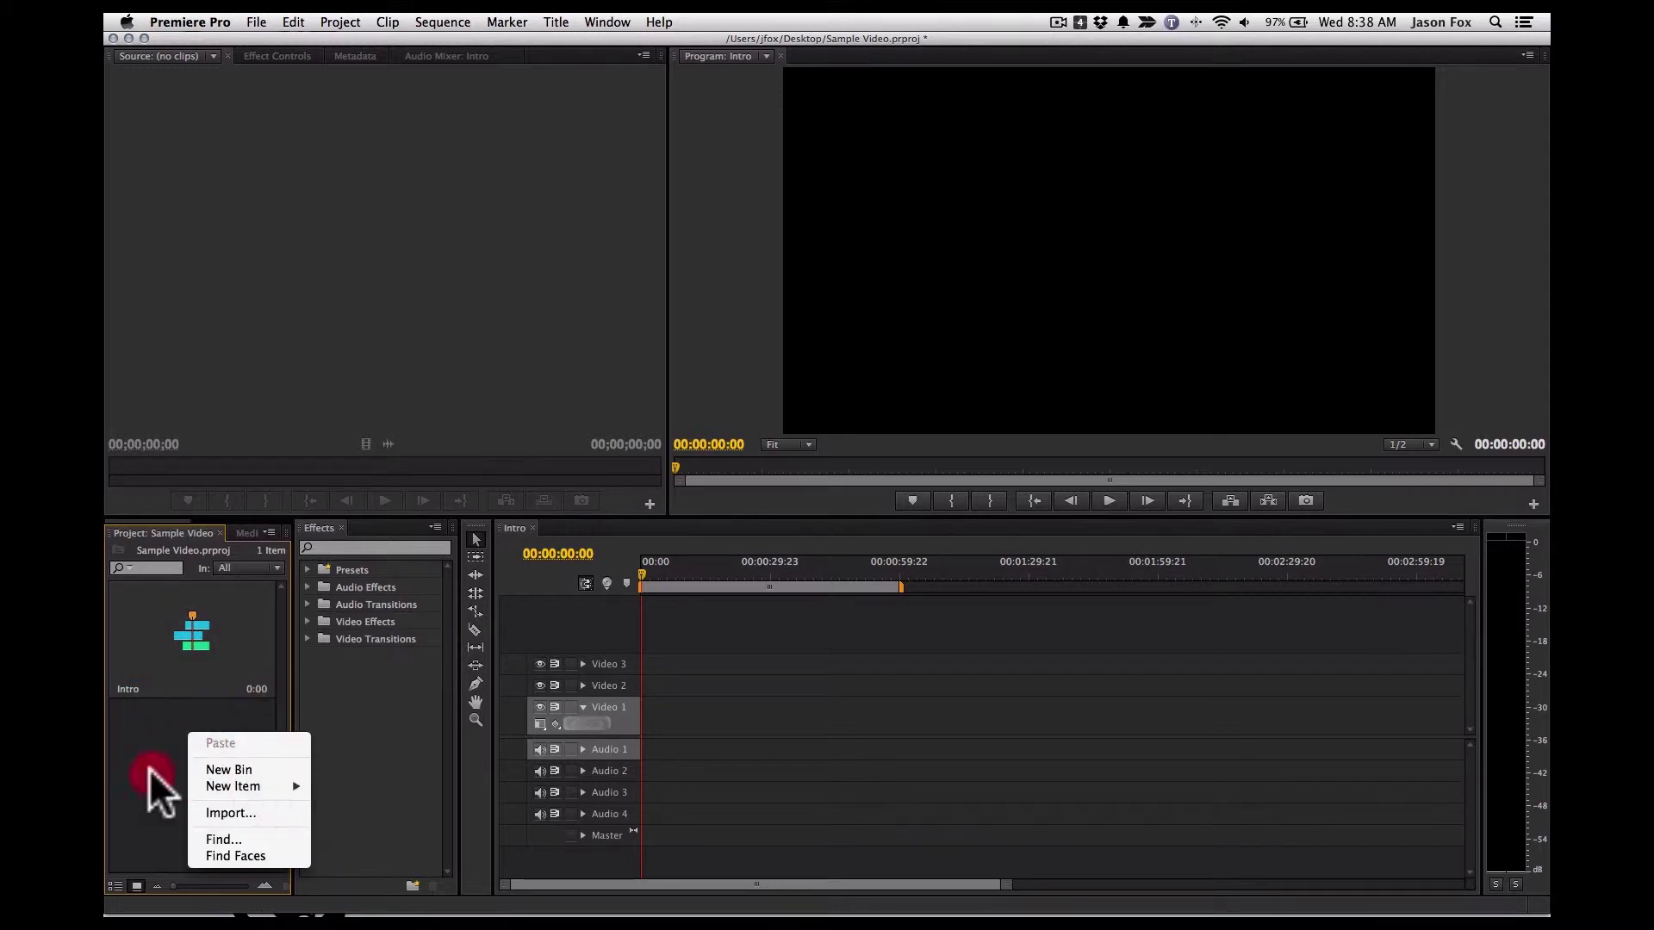
pyautogui.click(379, 20)
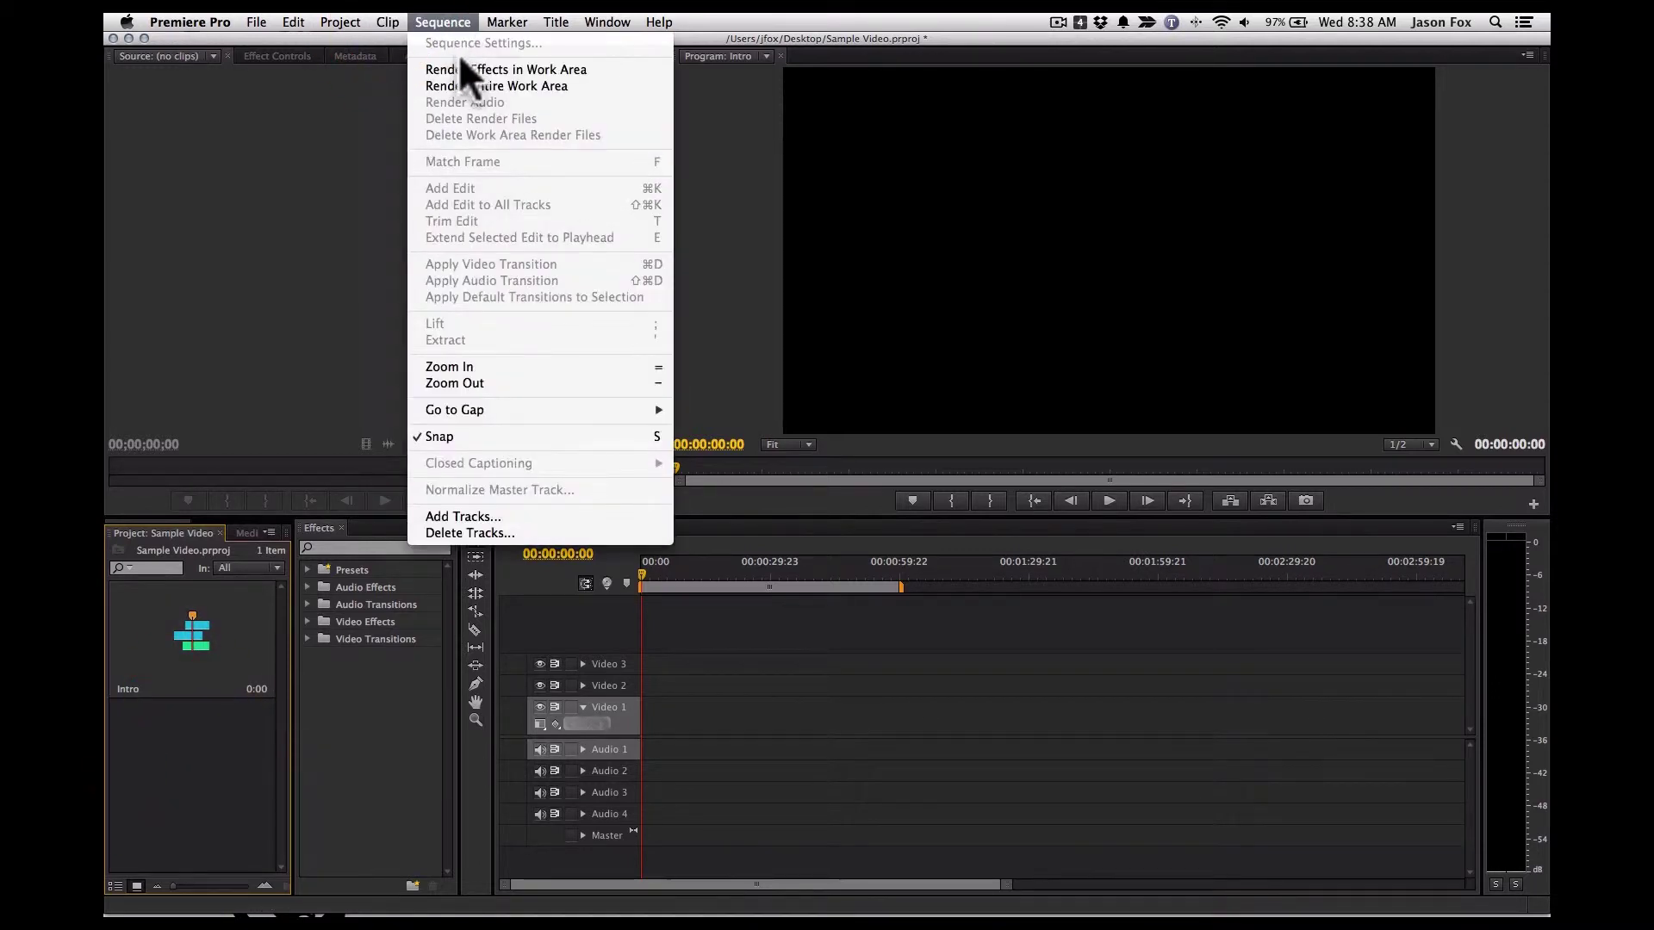
pyautogui.moveTo(259, 24)
pyautogui.moveTo(459, 43)
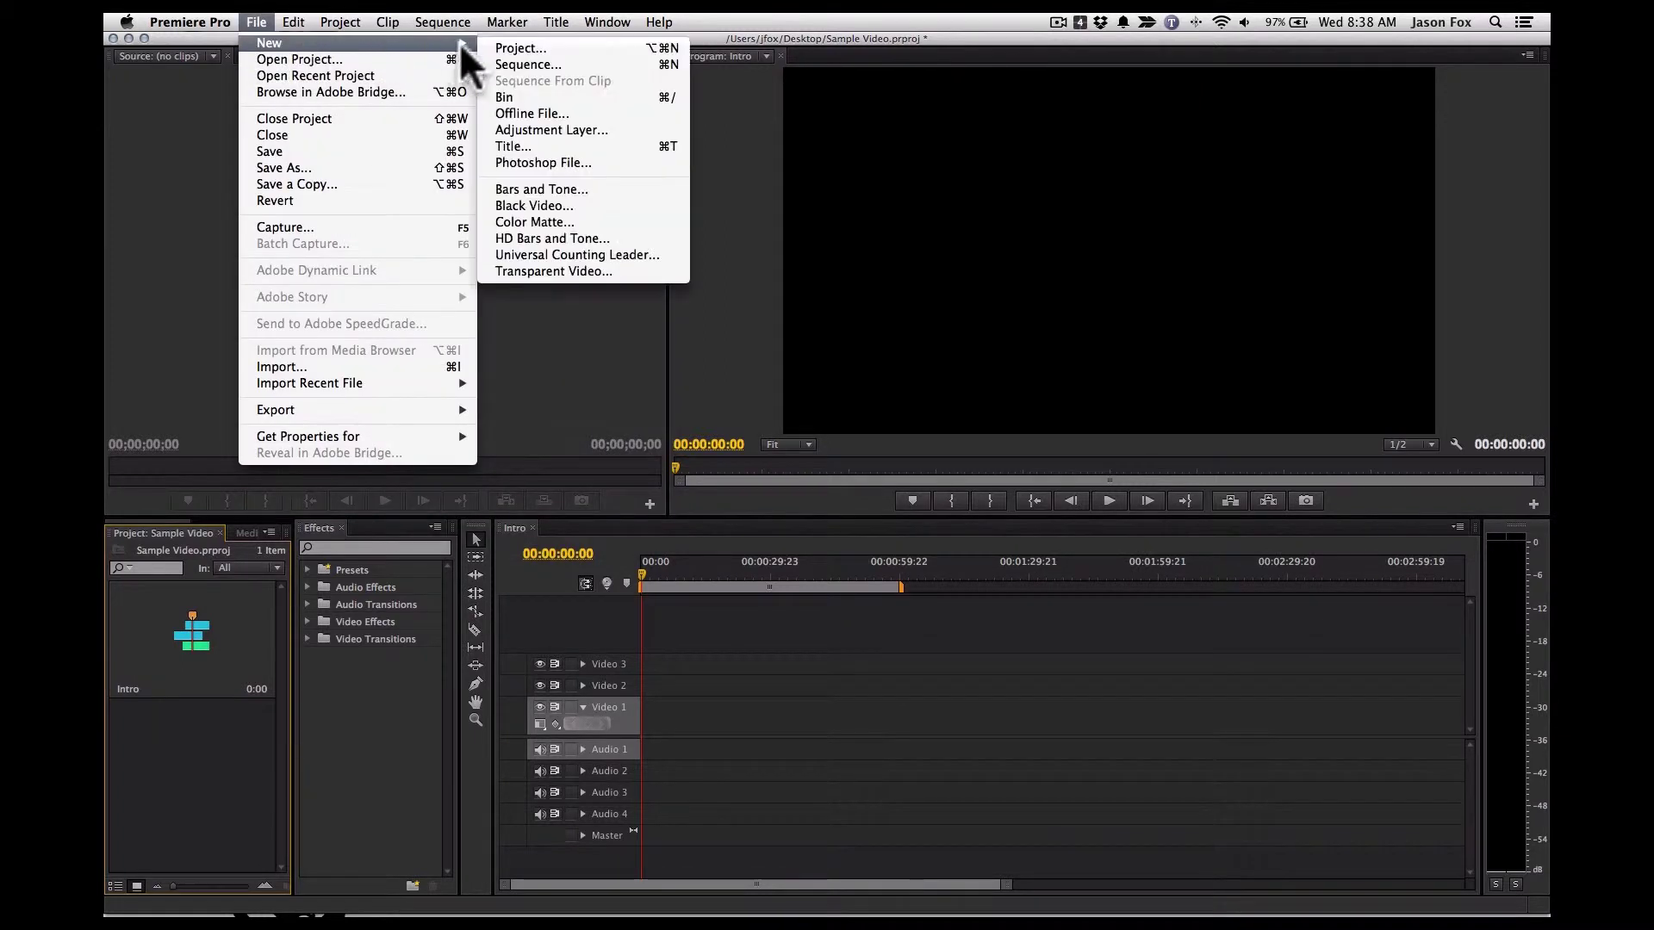
pyautogui.click(539, 64)
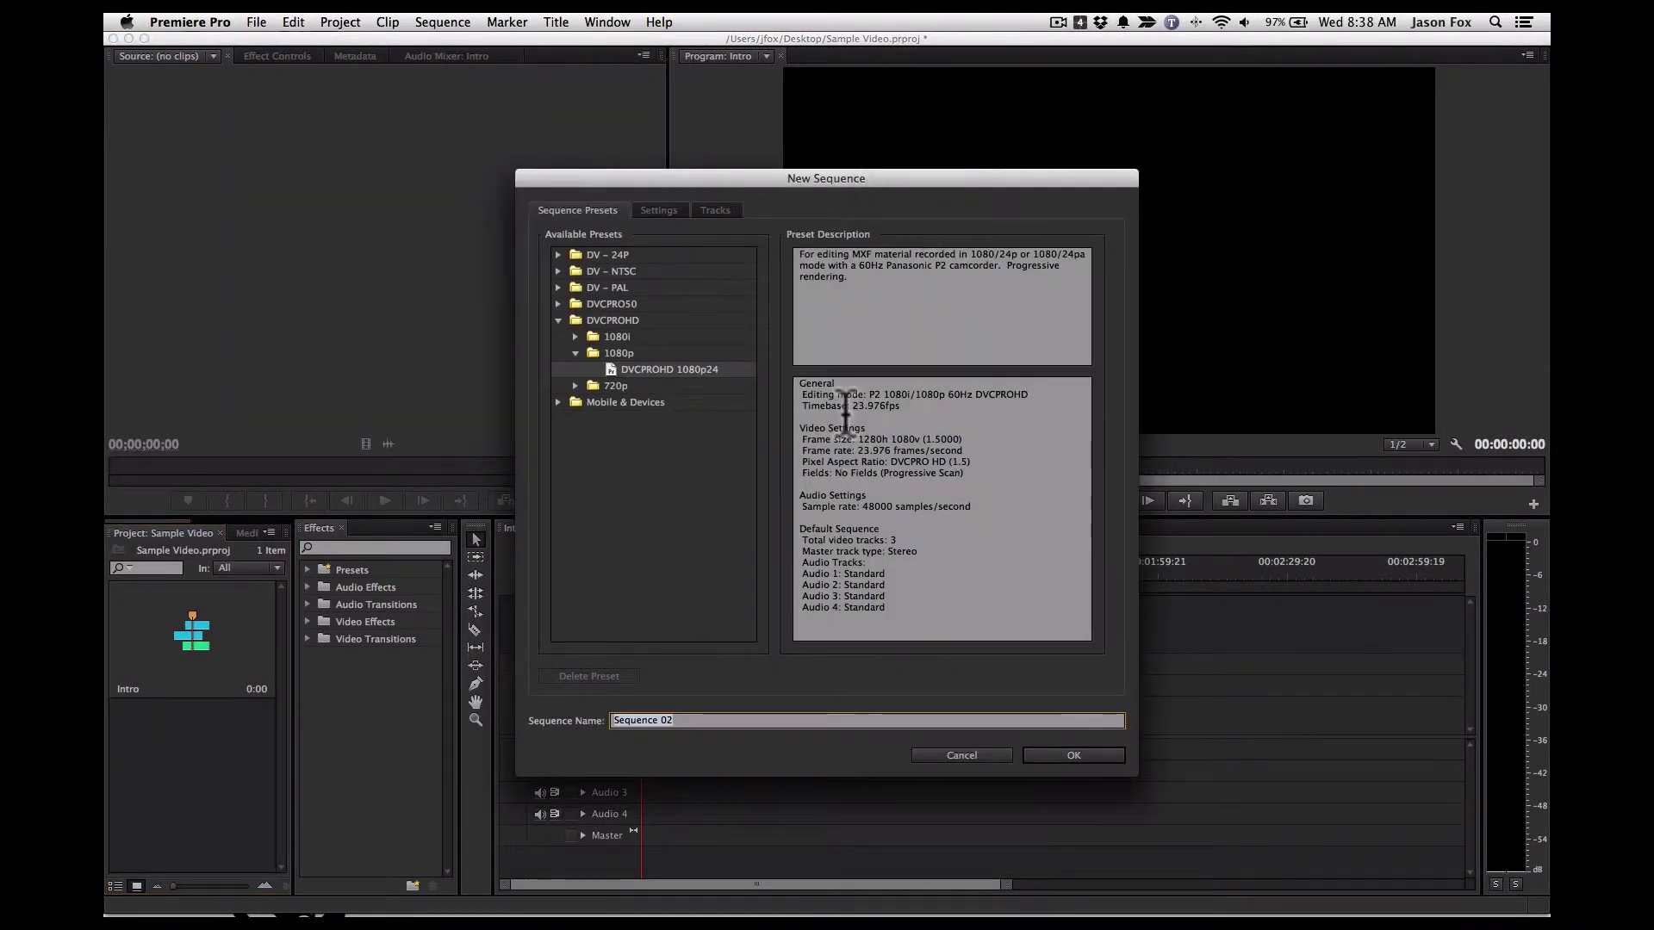
pyautogui.write('Out')
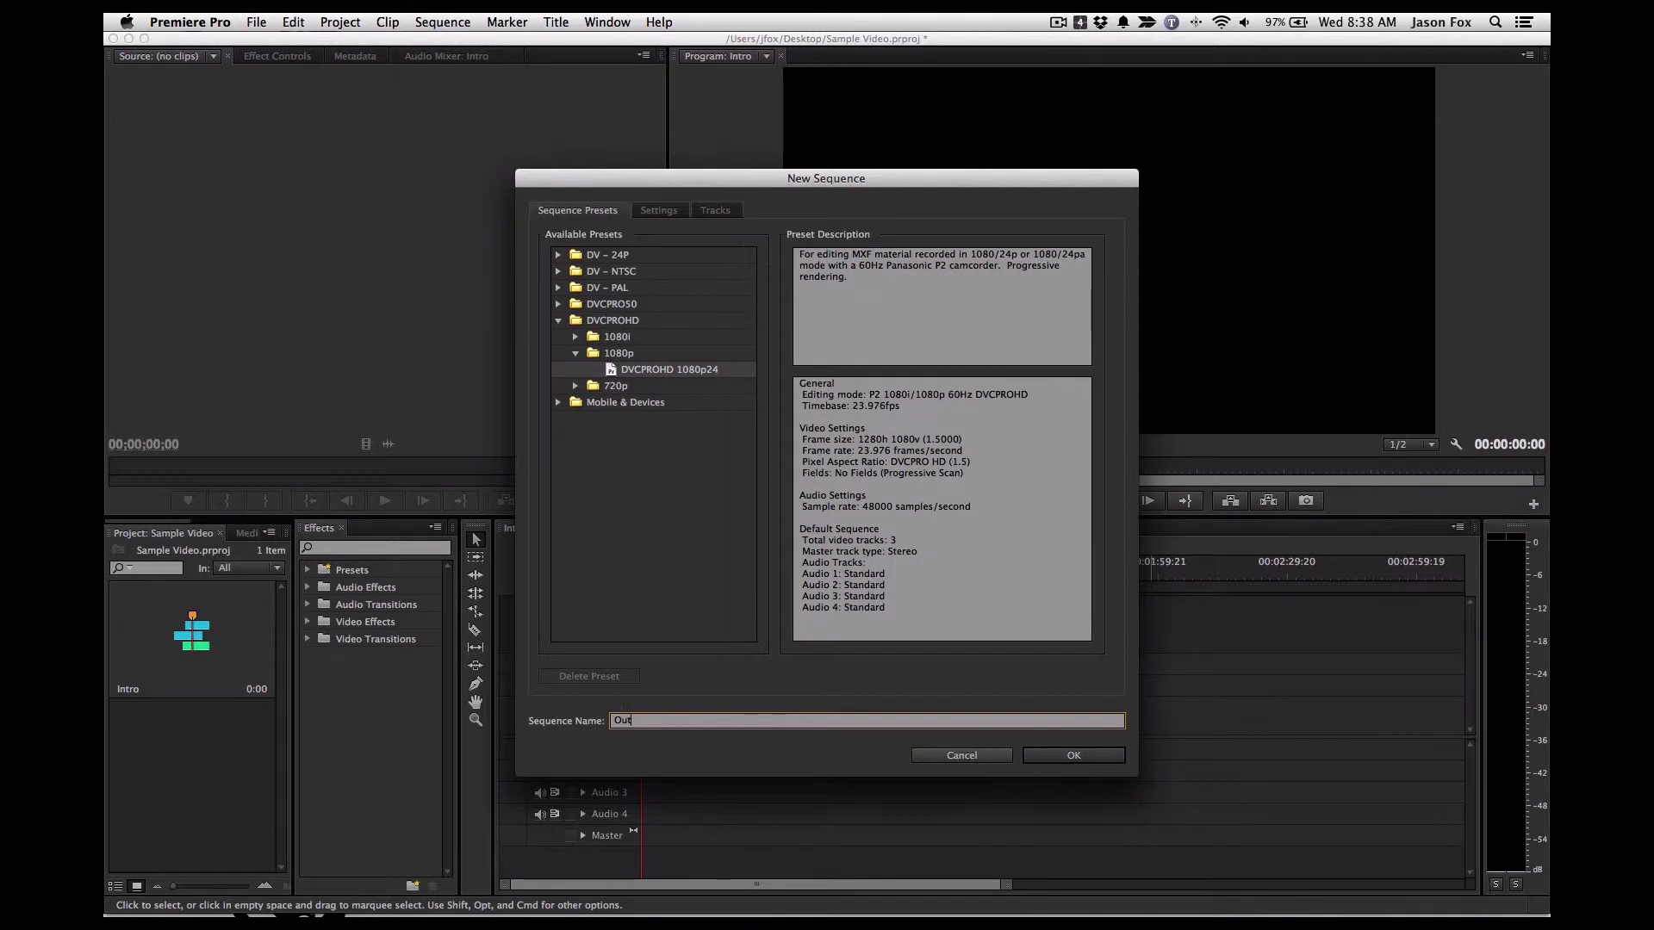
pyautogui.write('ro')
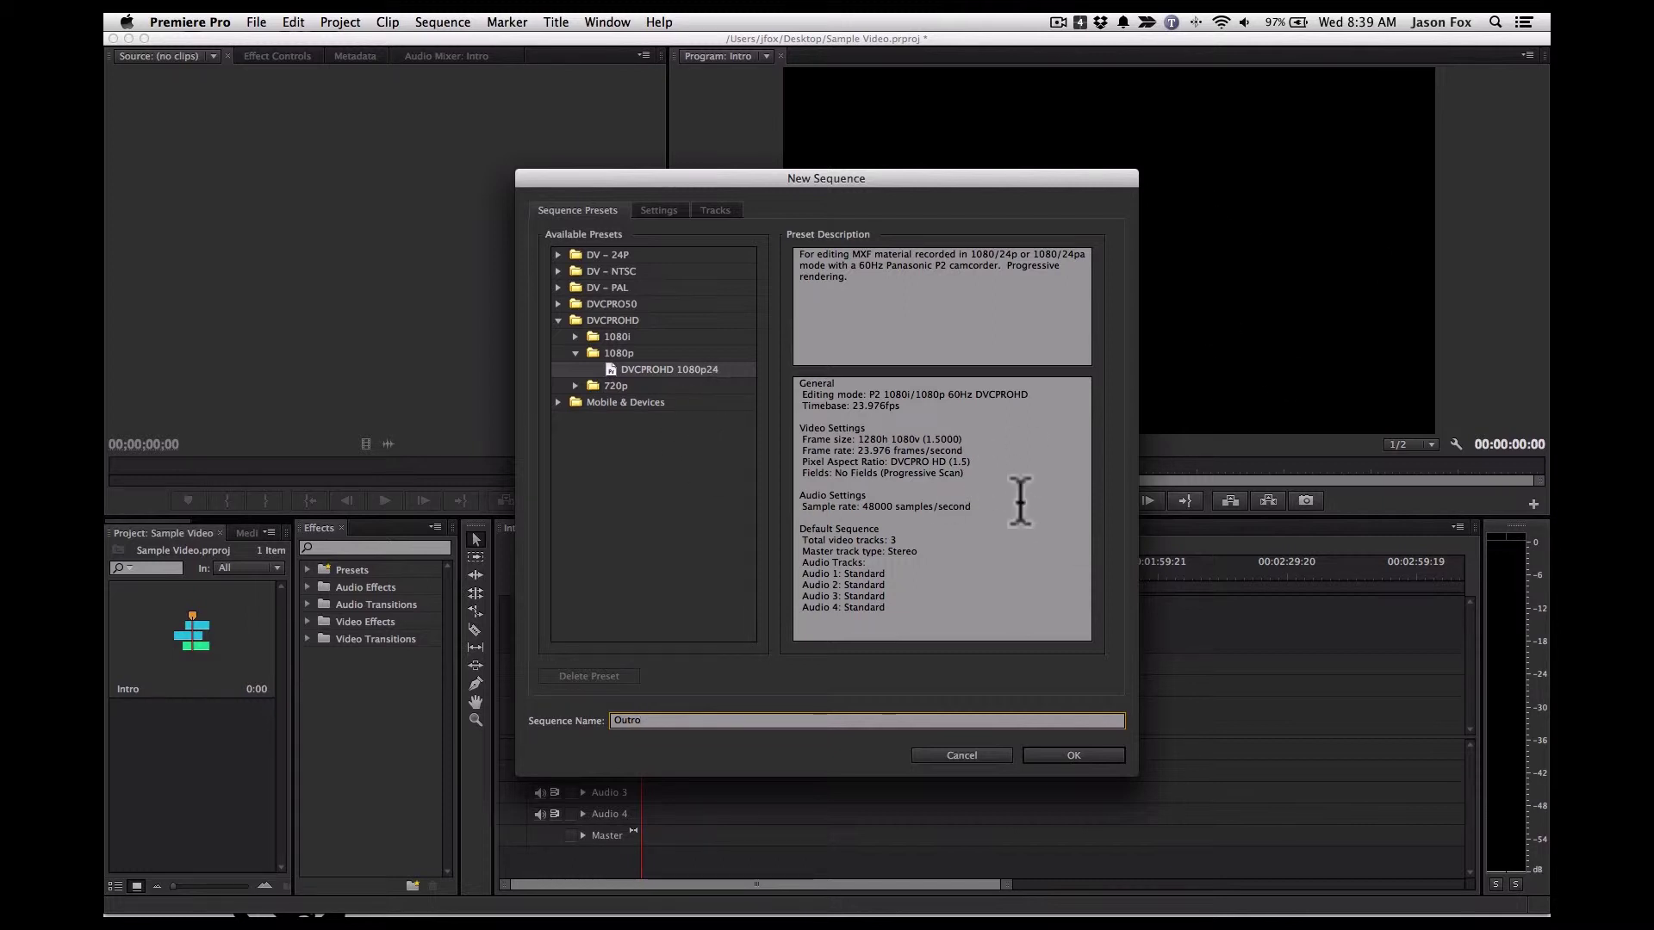
pyautogui.click(1085, 753)
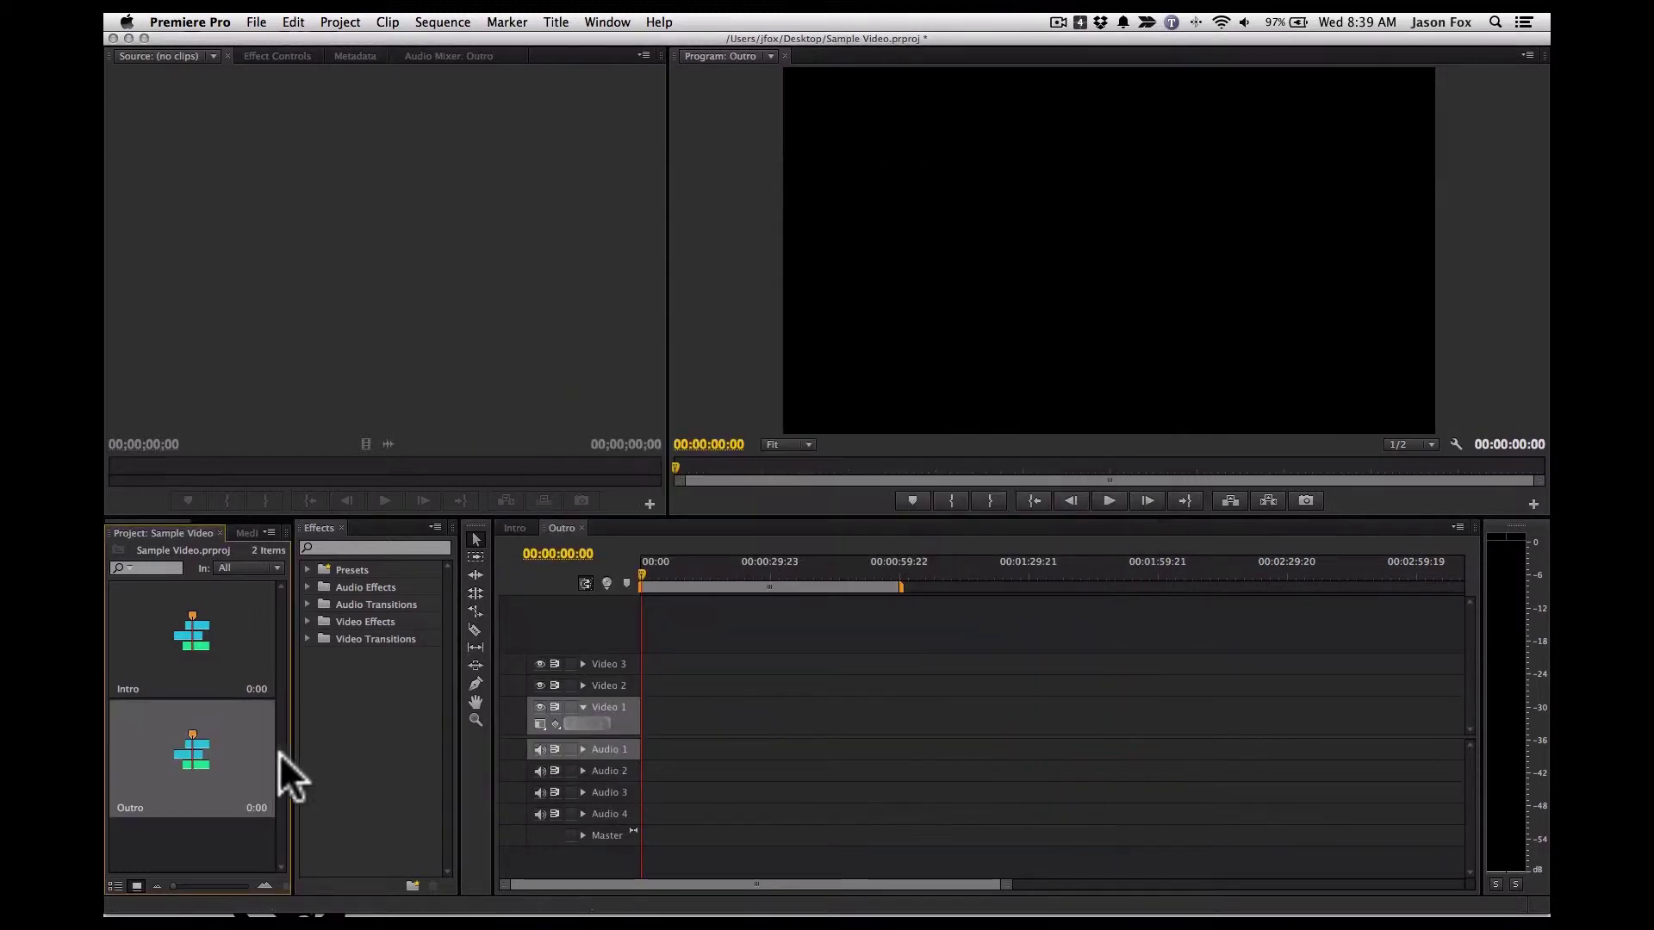
# Step: With the Intro sequence selected, create a Default Still title named 'Intro'
pyautogui.click(505, 526)
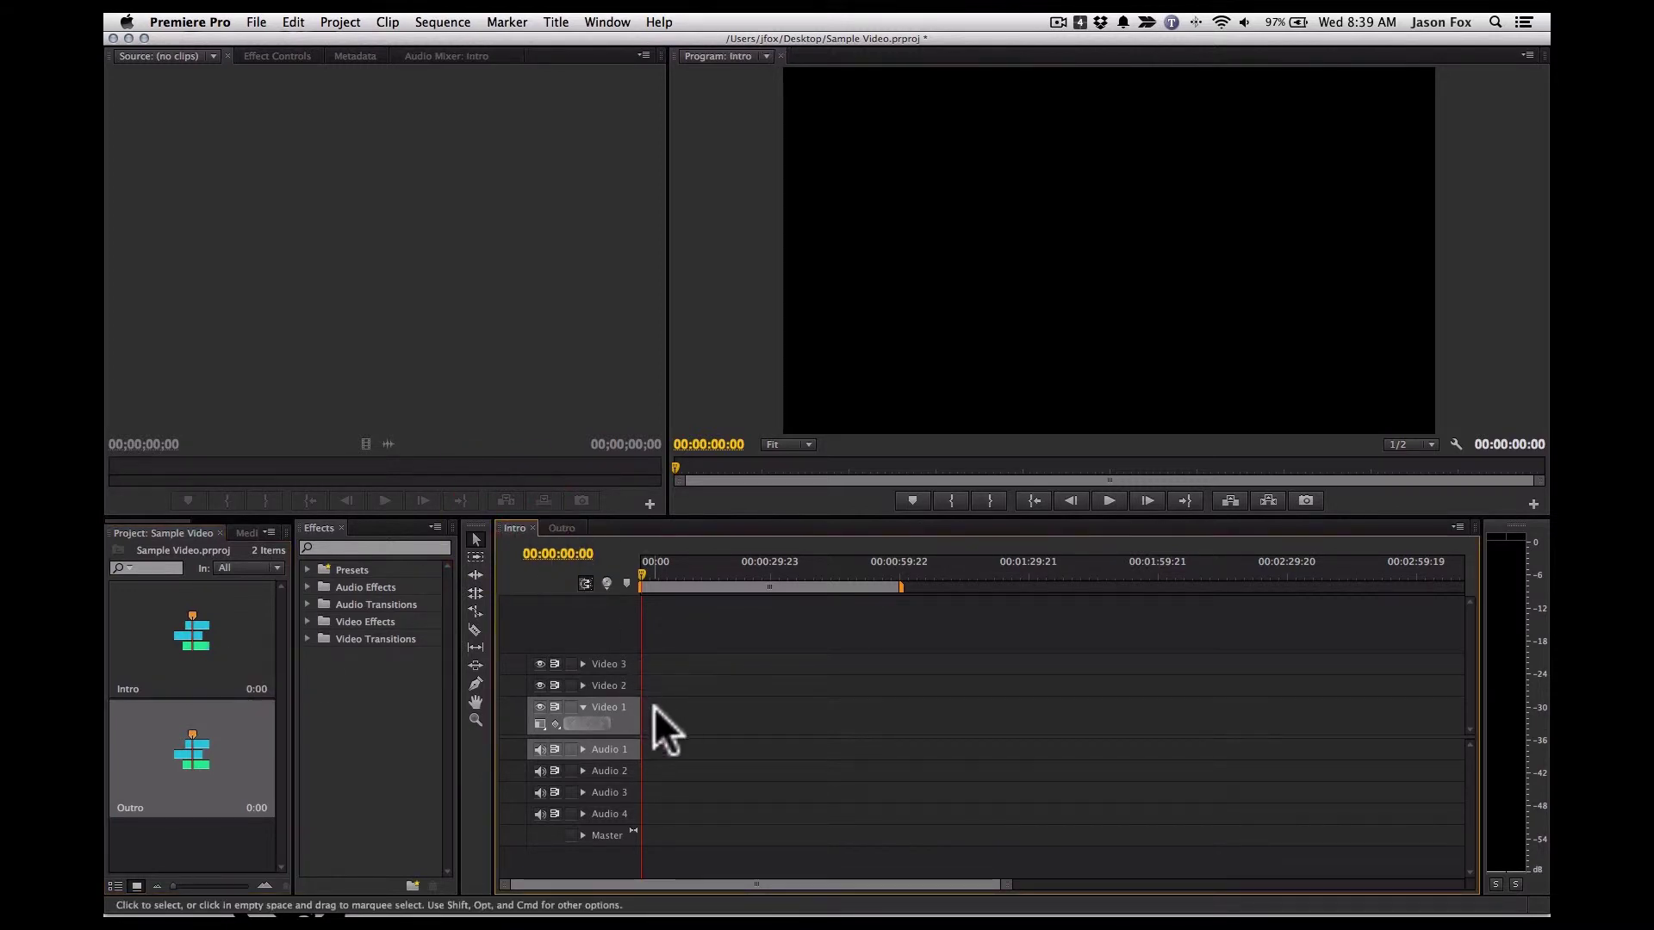
pyautogui.click(206, 665)
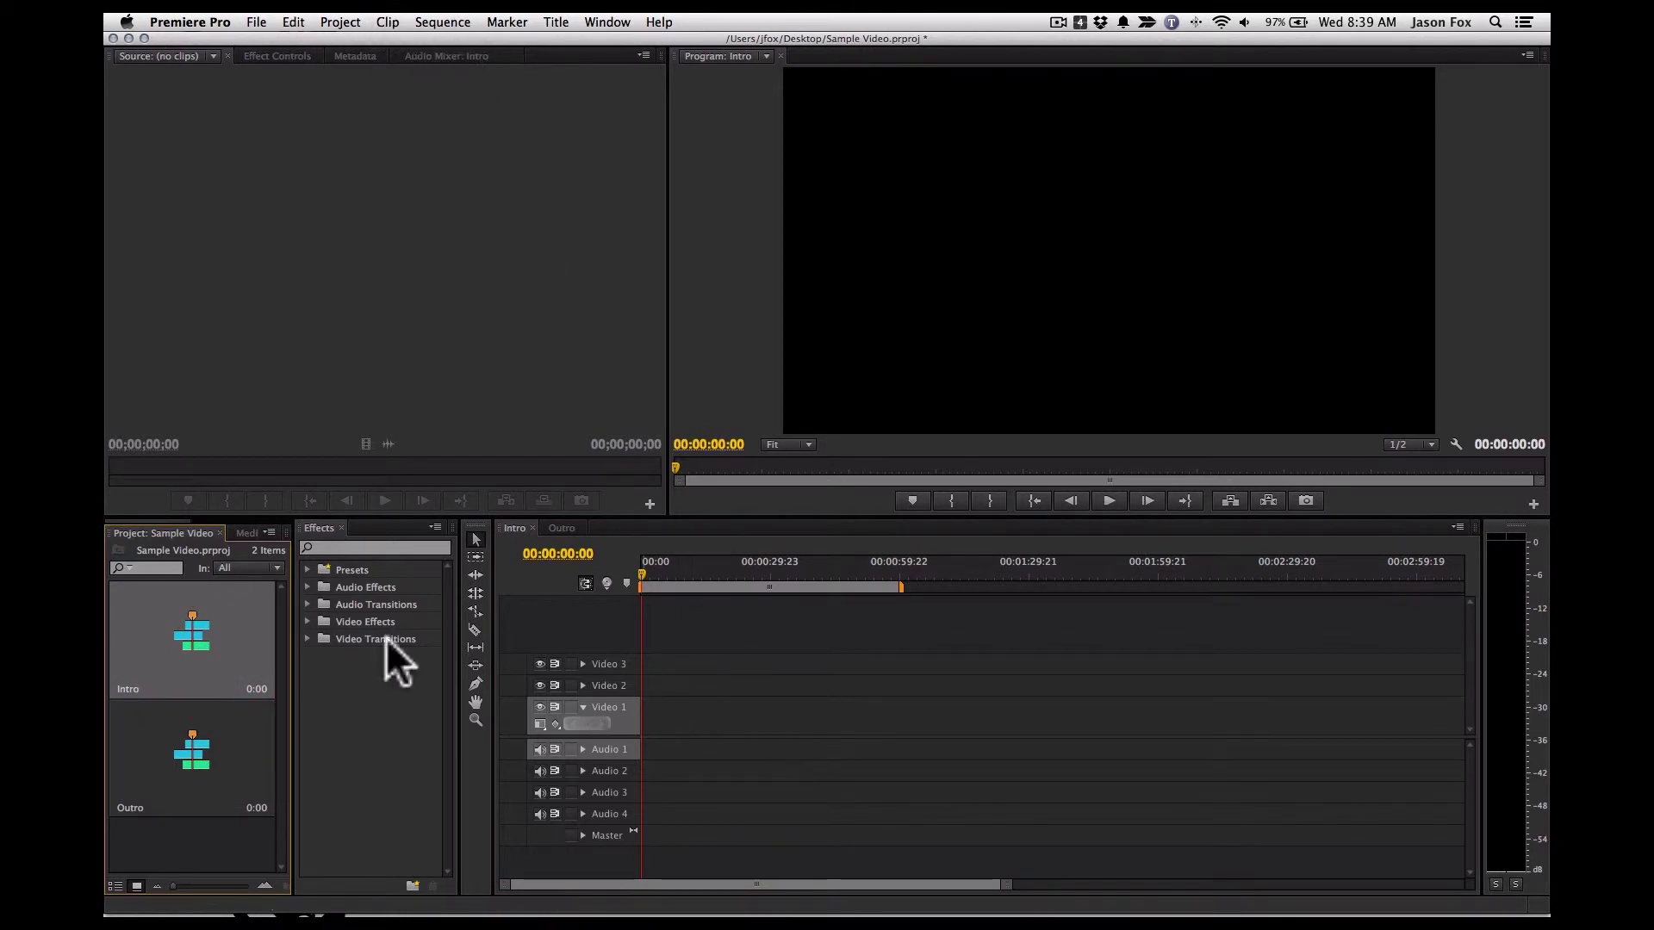
pyautogui.click(452, 21)
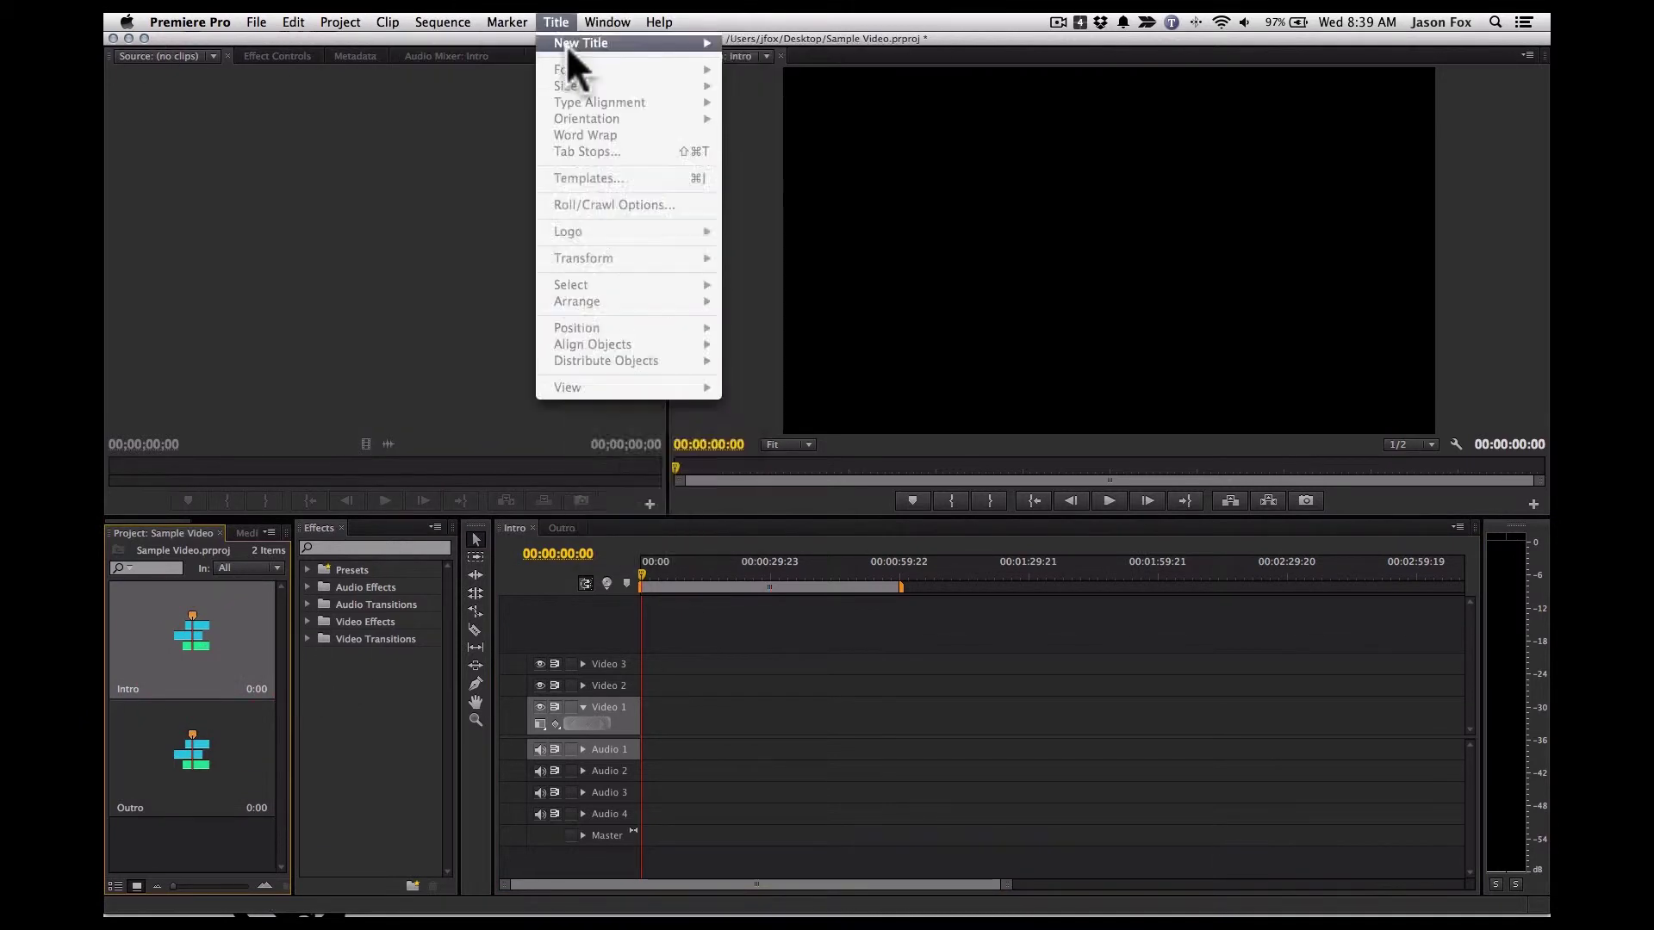
pyautogui.moveTo(660, 19)
pyautogui.write('title')
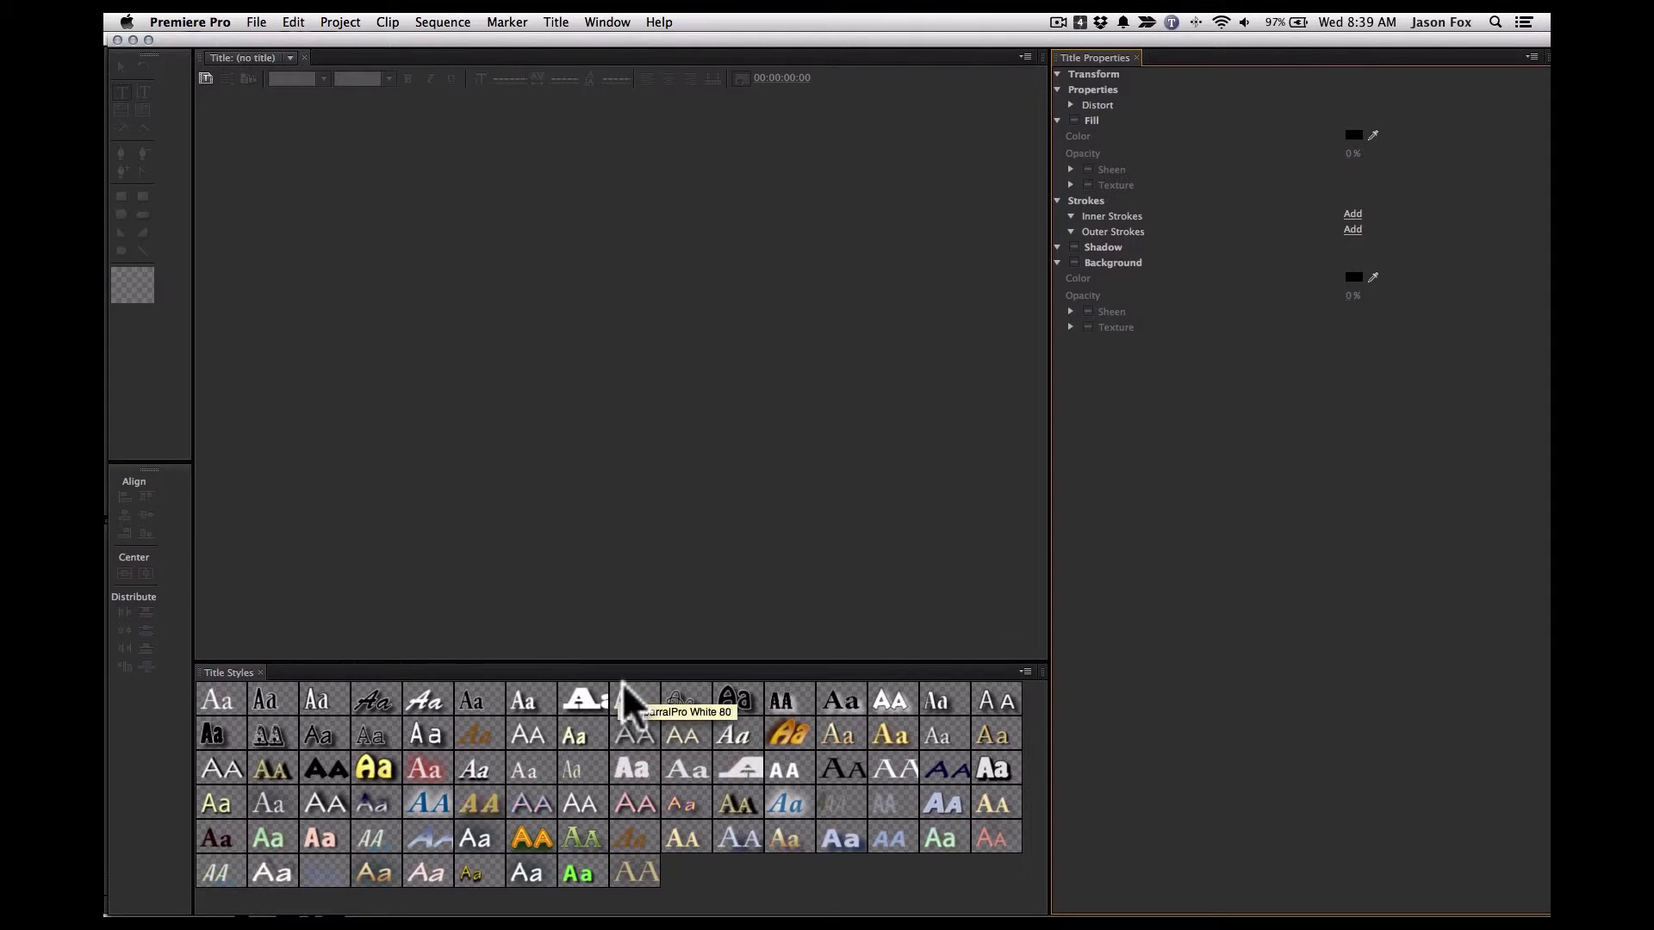
pyautogui.click(205, 77)
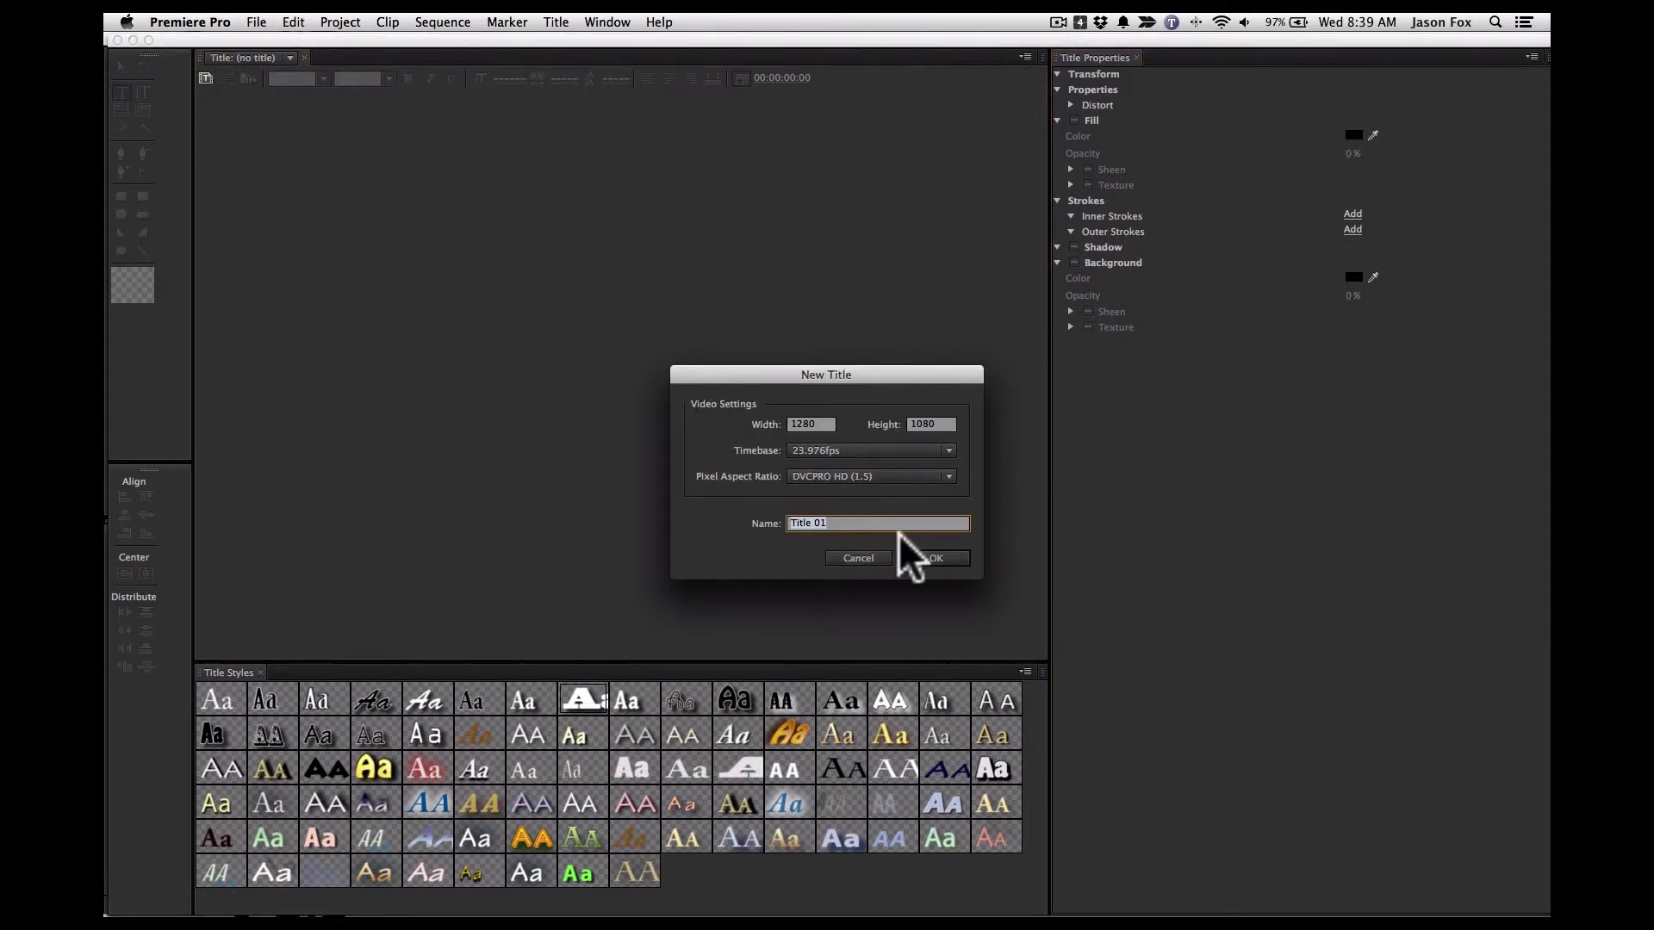
pyautogui.write('Intro')
pyautogui.press('Return')
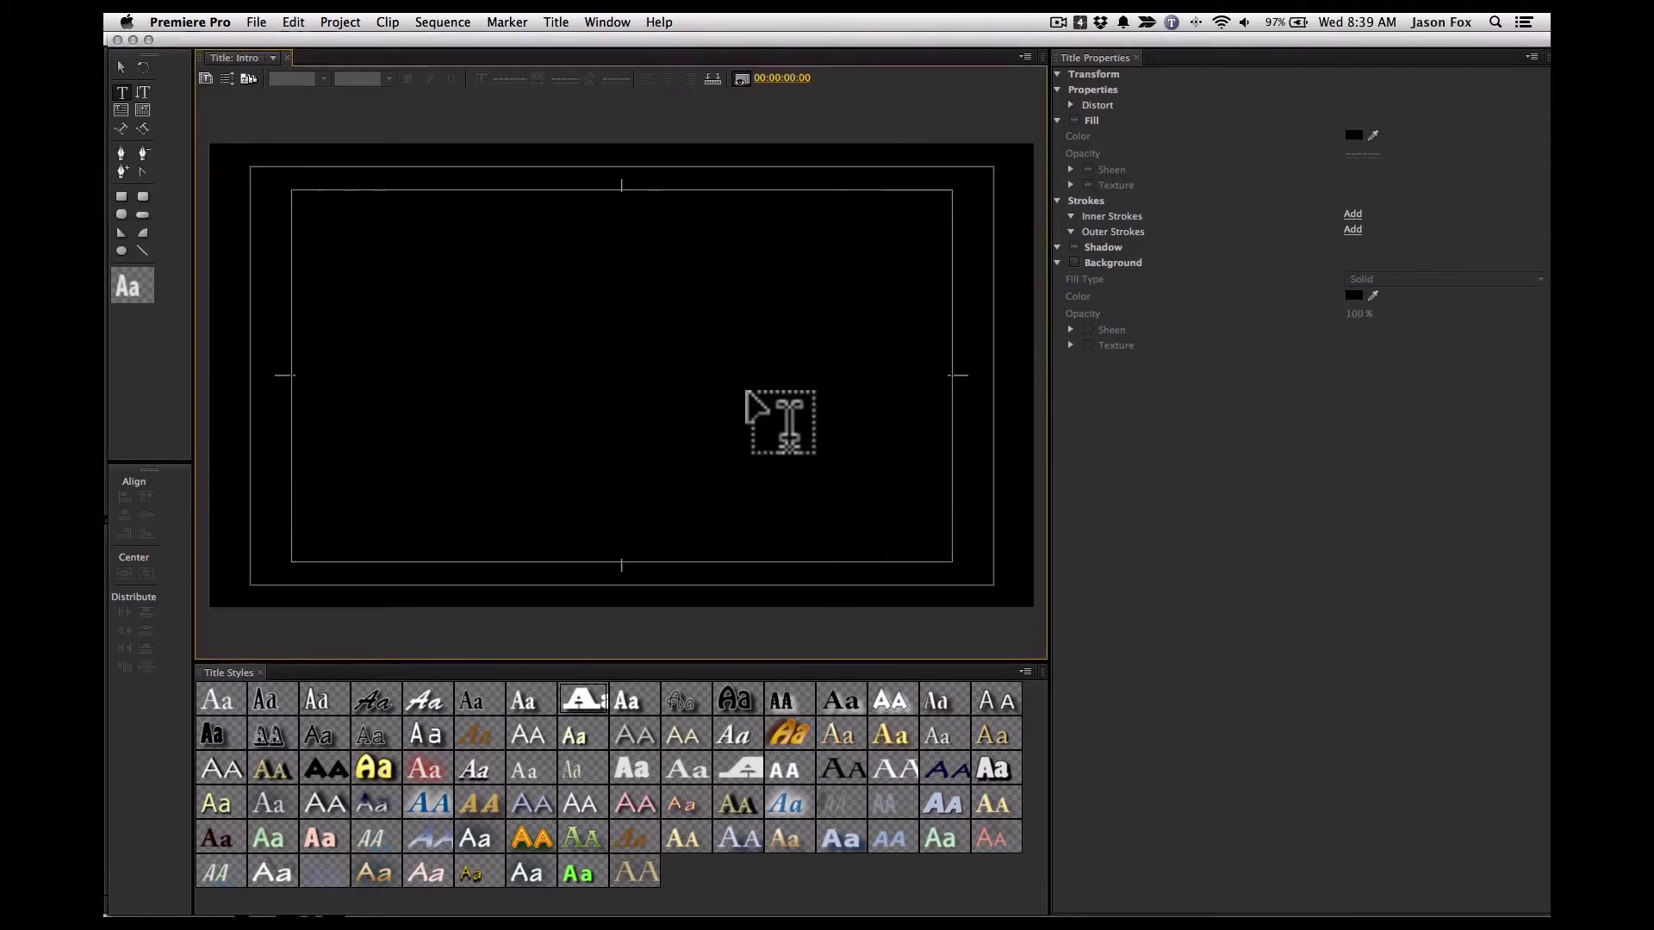
# Step: Type 'Making Common' and 'Titles!' on two lines in a title style, centre-aligned
pyautogui.click(584, 699)
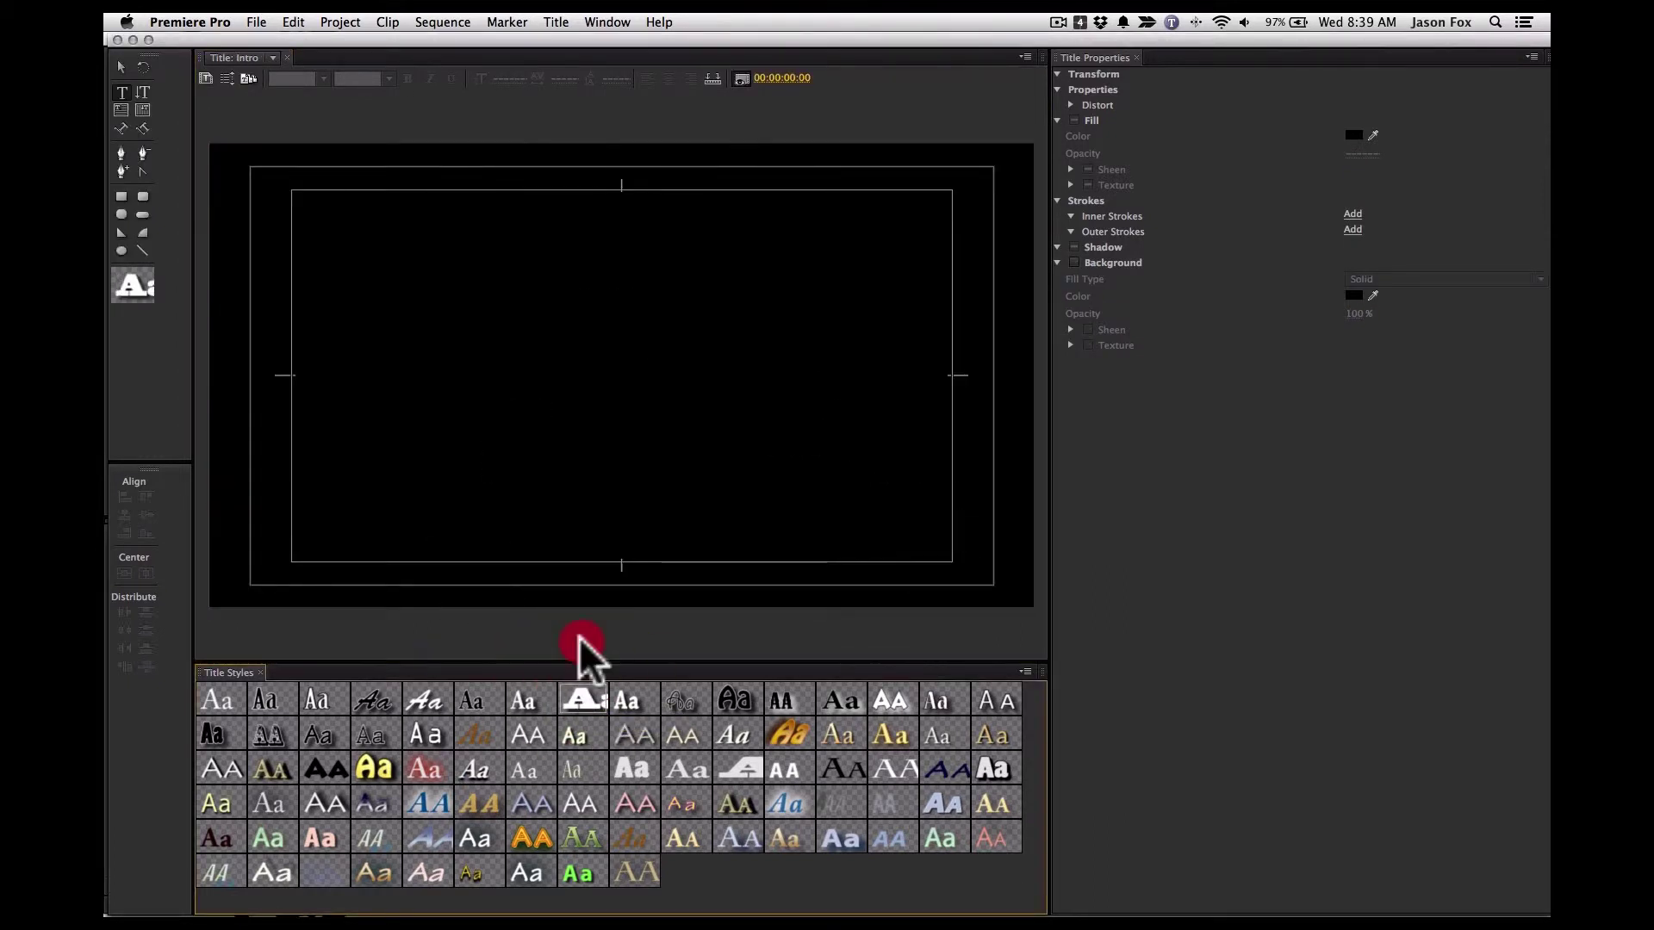
pyautogui.click(577, 405)
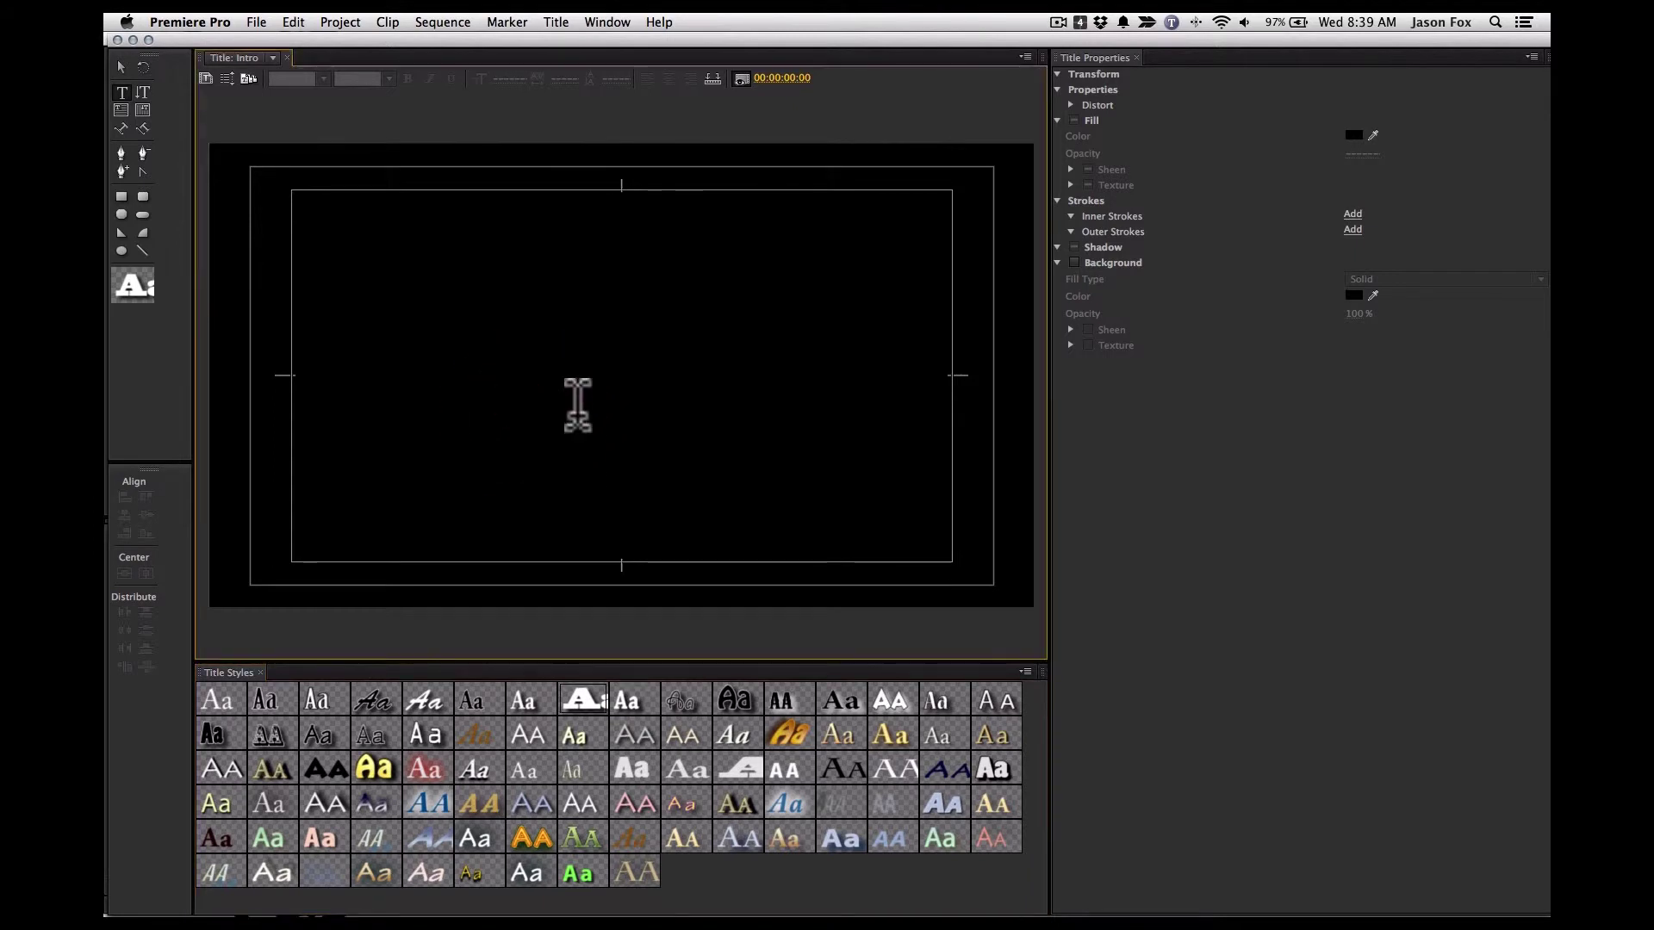
pyautogui.click(577, 404)
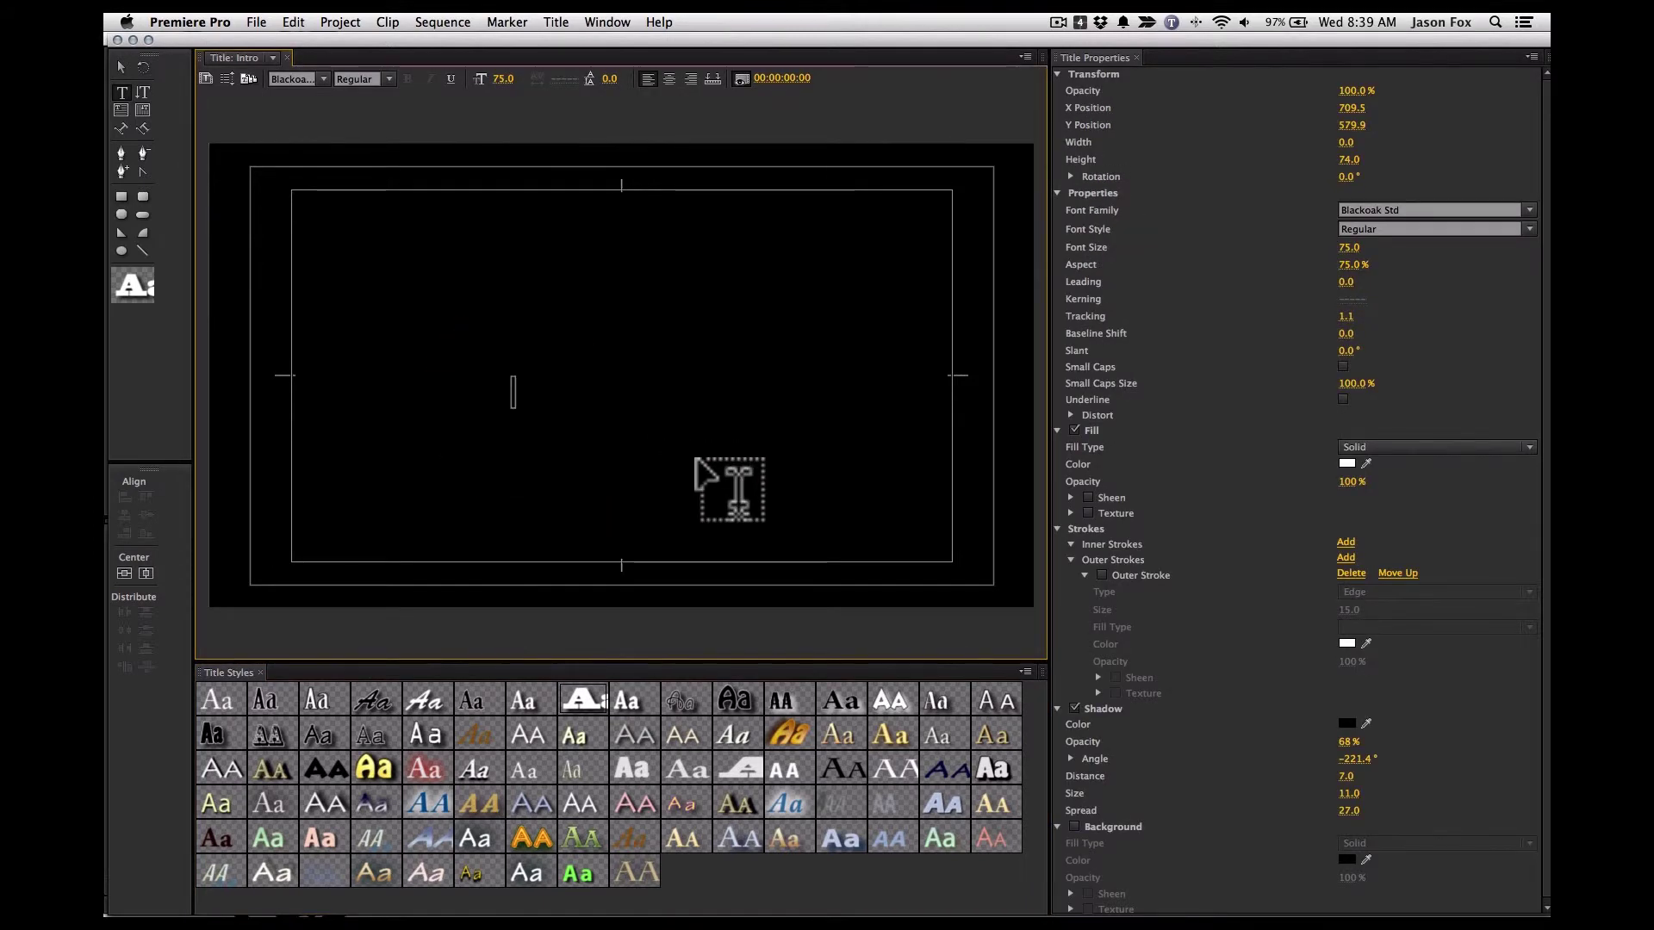
pyautogui.write('Mak')
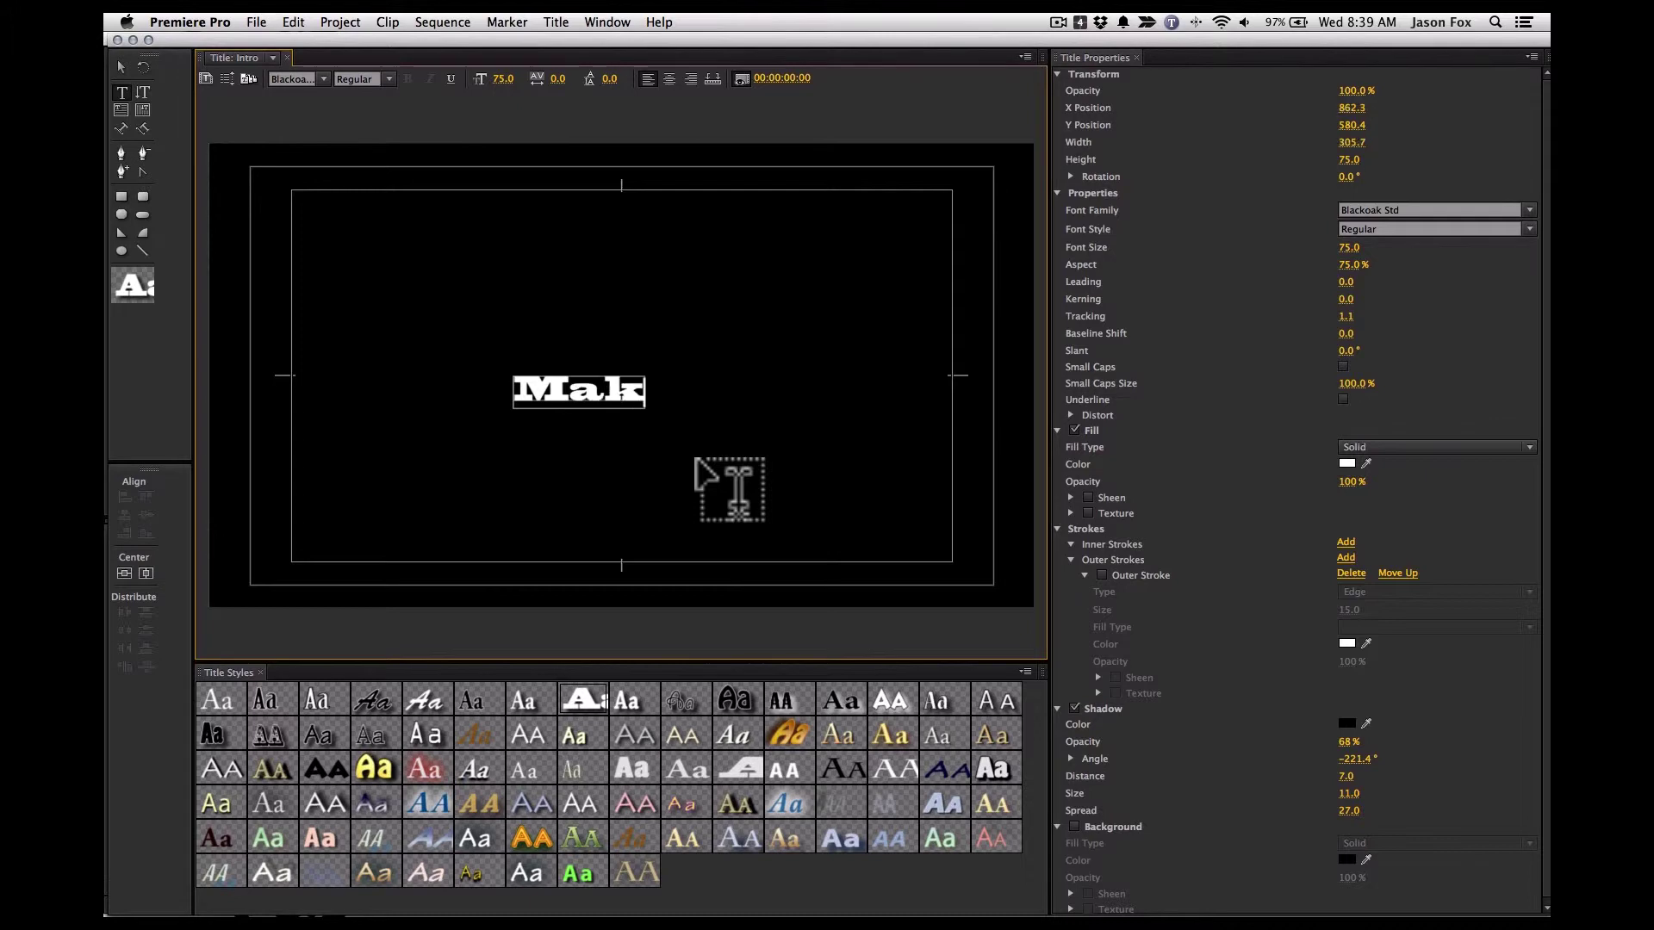
pyautogui.write('ing')
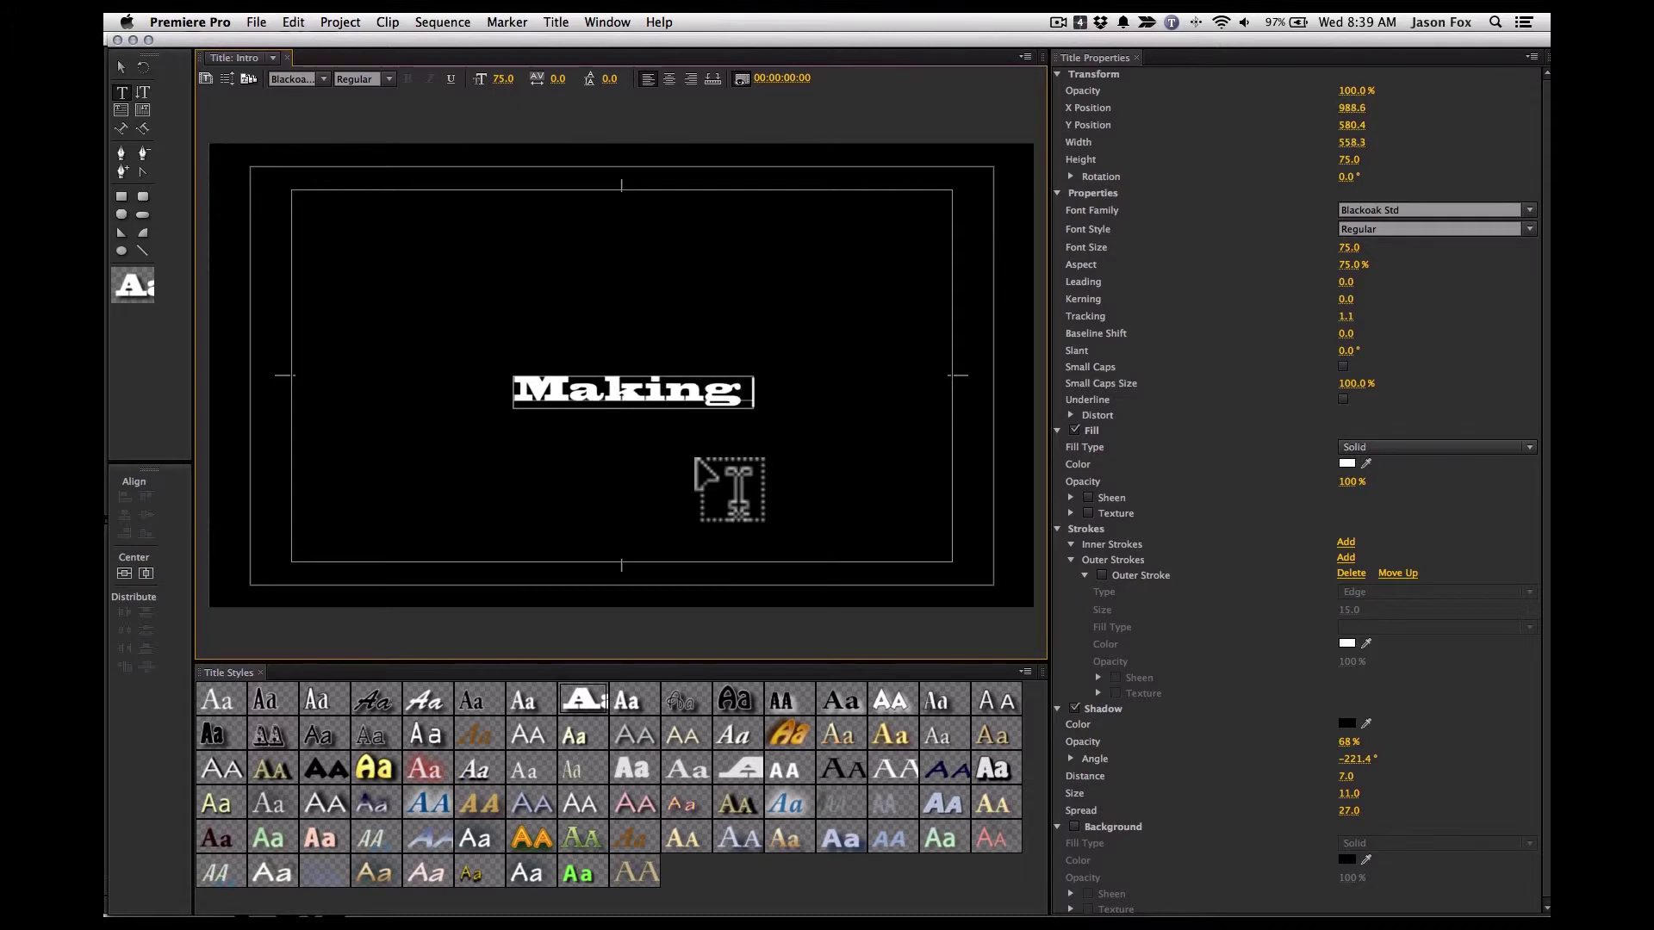
pyautogui.write(' Common')
pyautogui.press('Return')
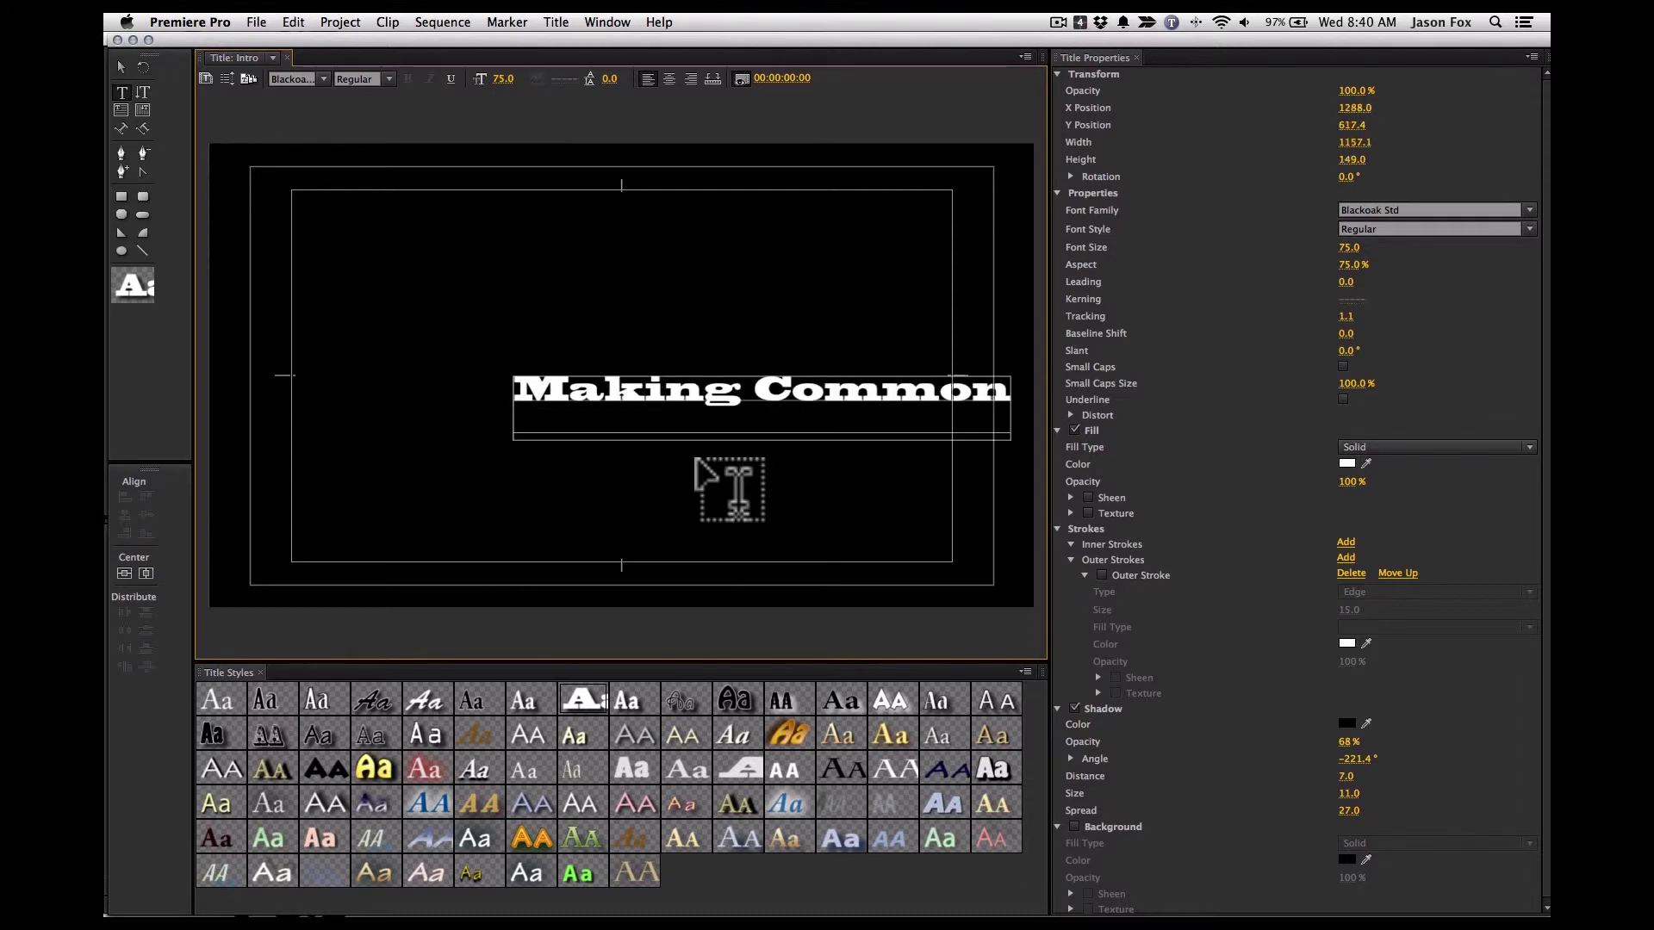
pyautogui.write('Titles!')
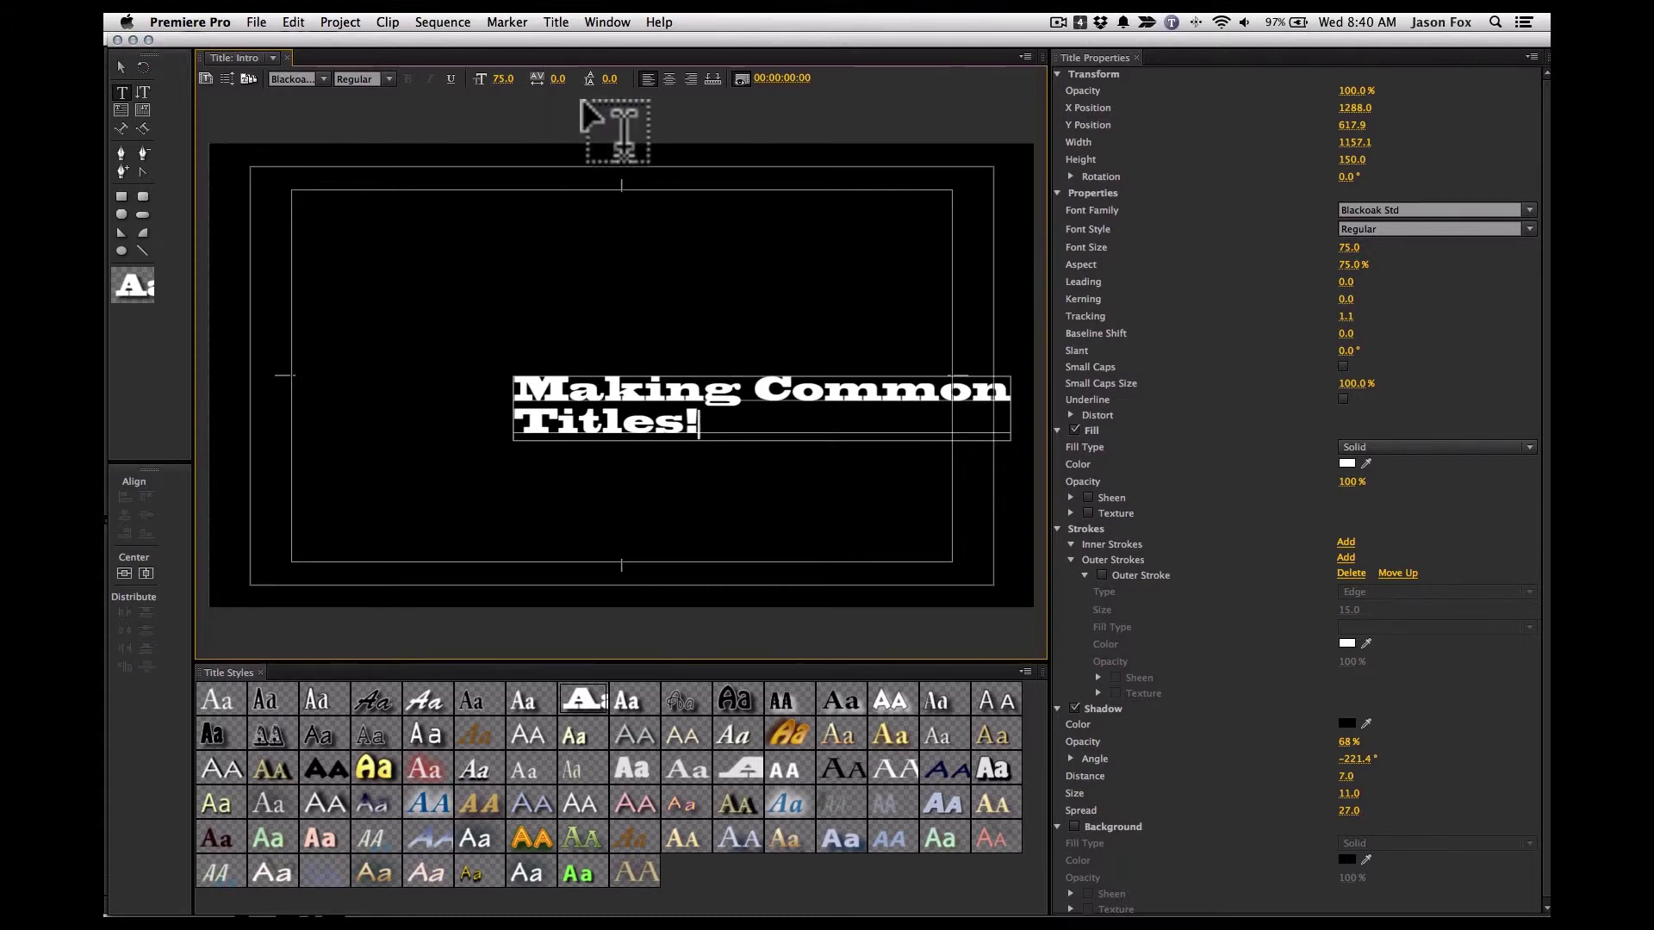
pyautogui.click(669, 79)
# Step: Centre the text horizontally and vertically, apply the Lithos Pro style, and close the Titler
pyautogui.rightClick(768, 386)
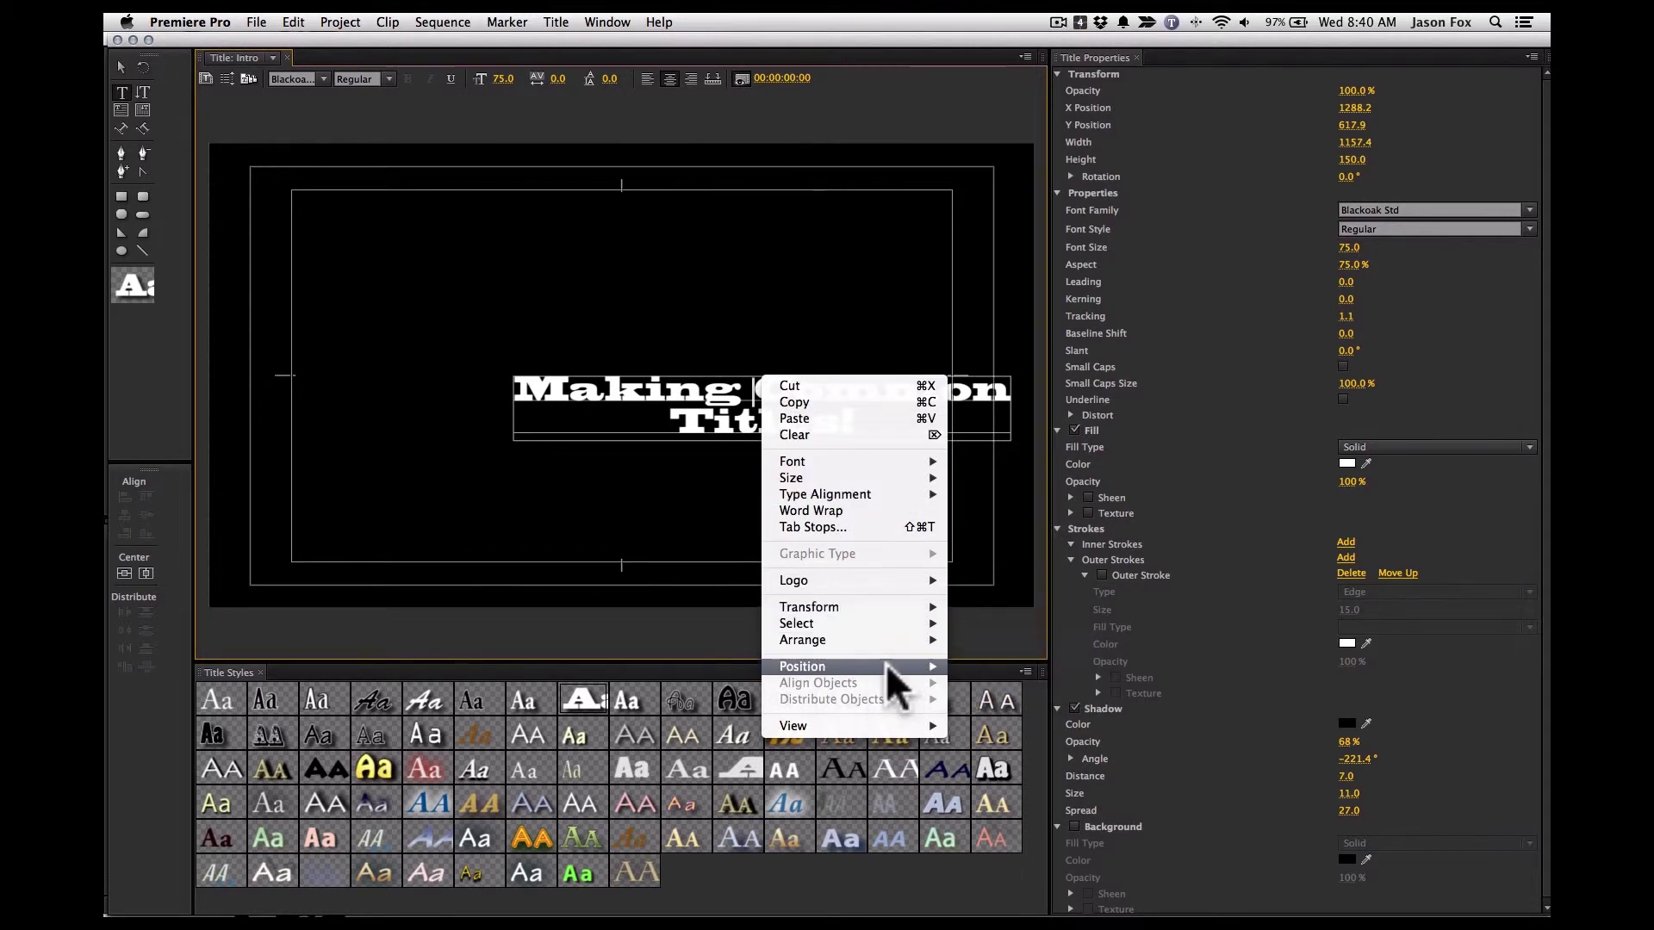
pyautogui.click(980, 663)
pyautogui.rightClick(627, 401)
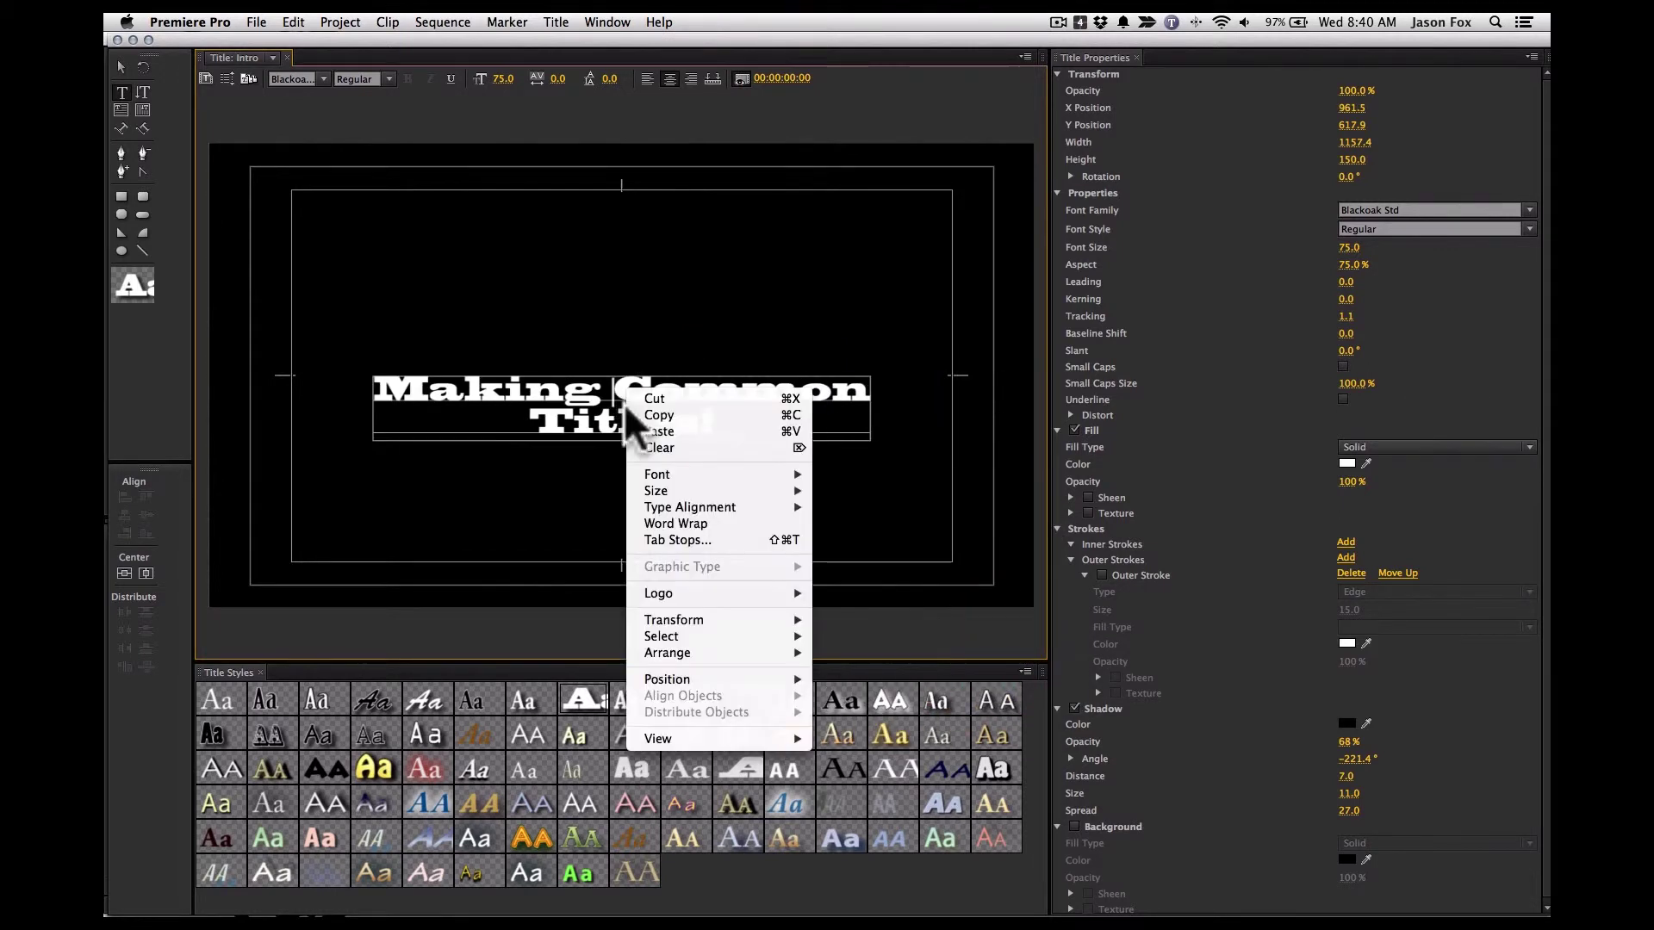
pyautogui.moveTo(779, 681)
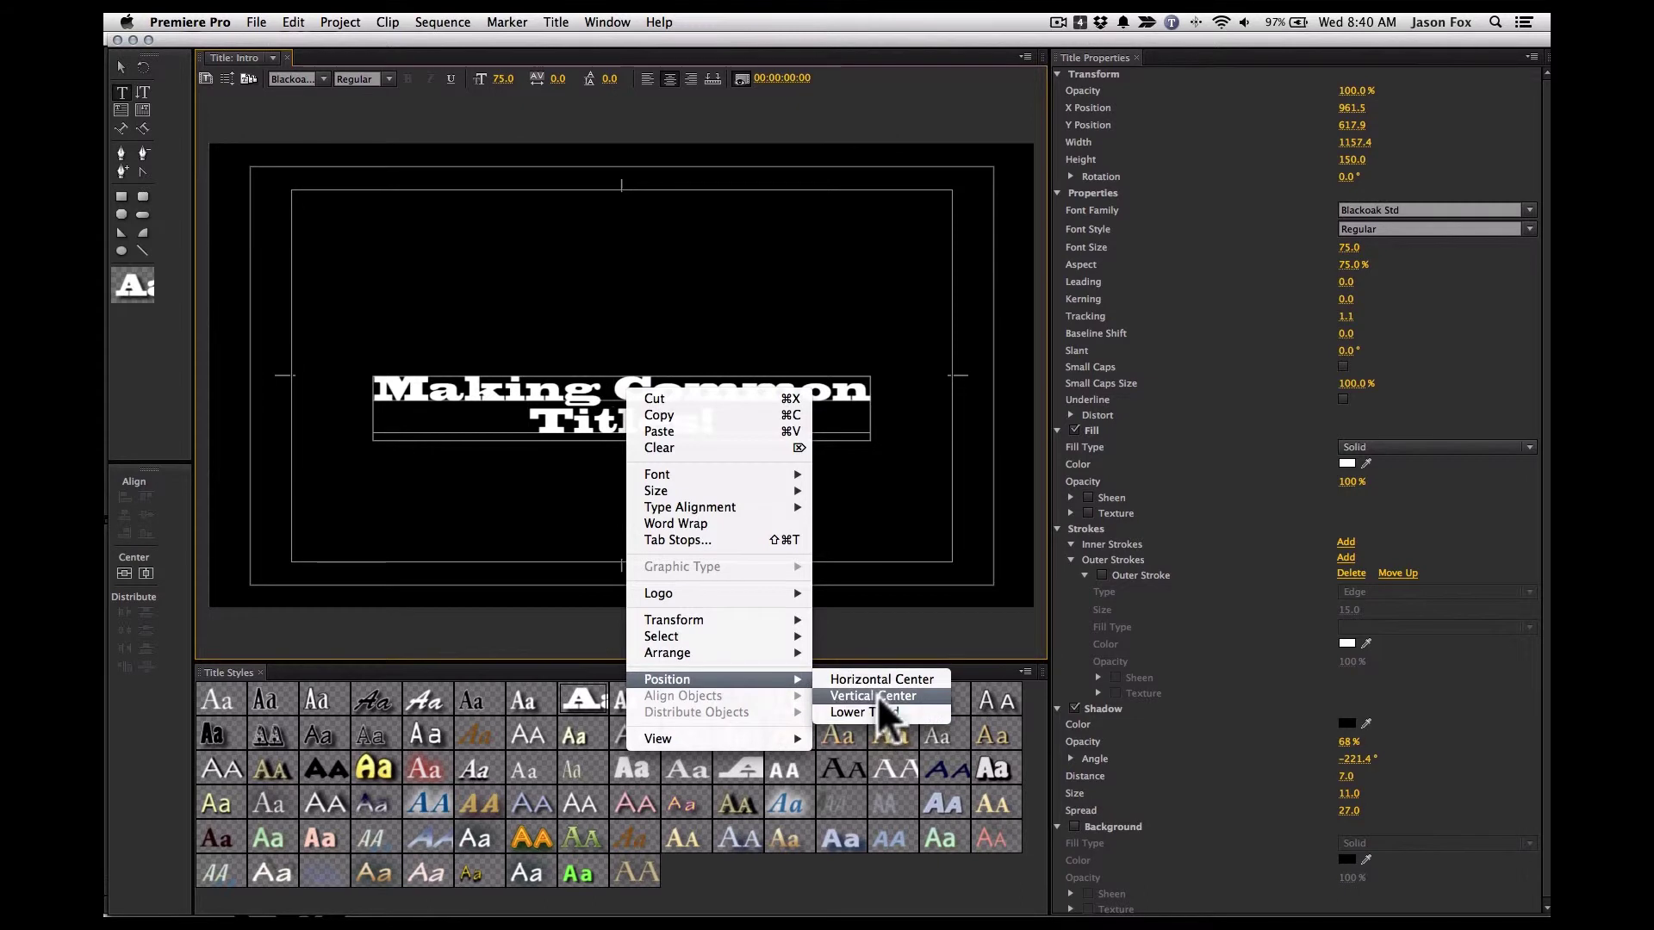
pyautogui.click(877, 695)
pyautogui.click(873, 693)
pyautogui.click(125, 67)
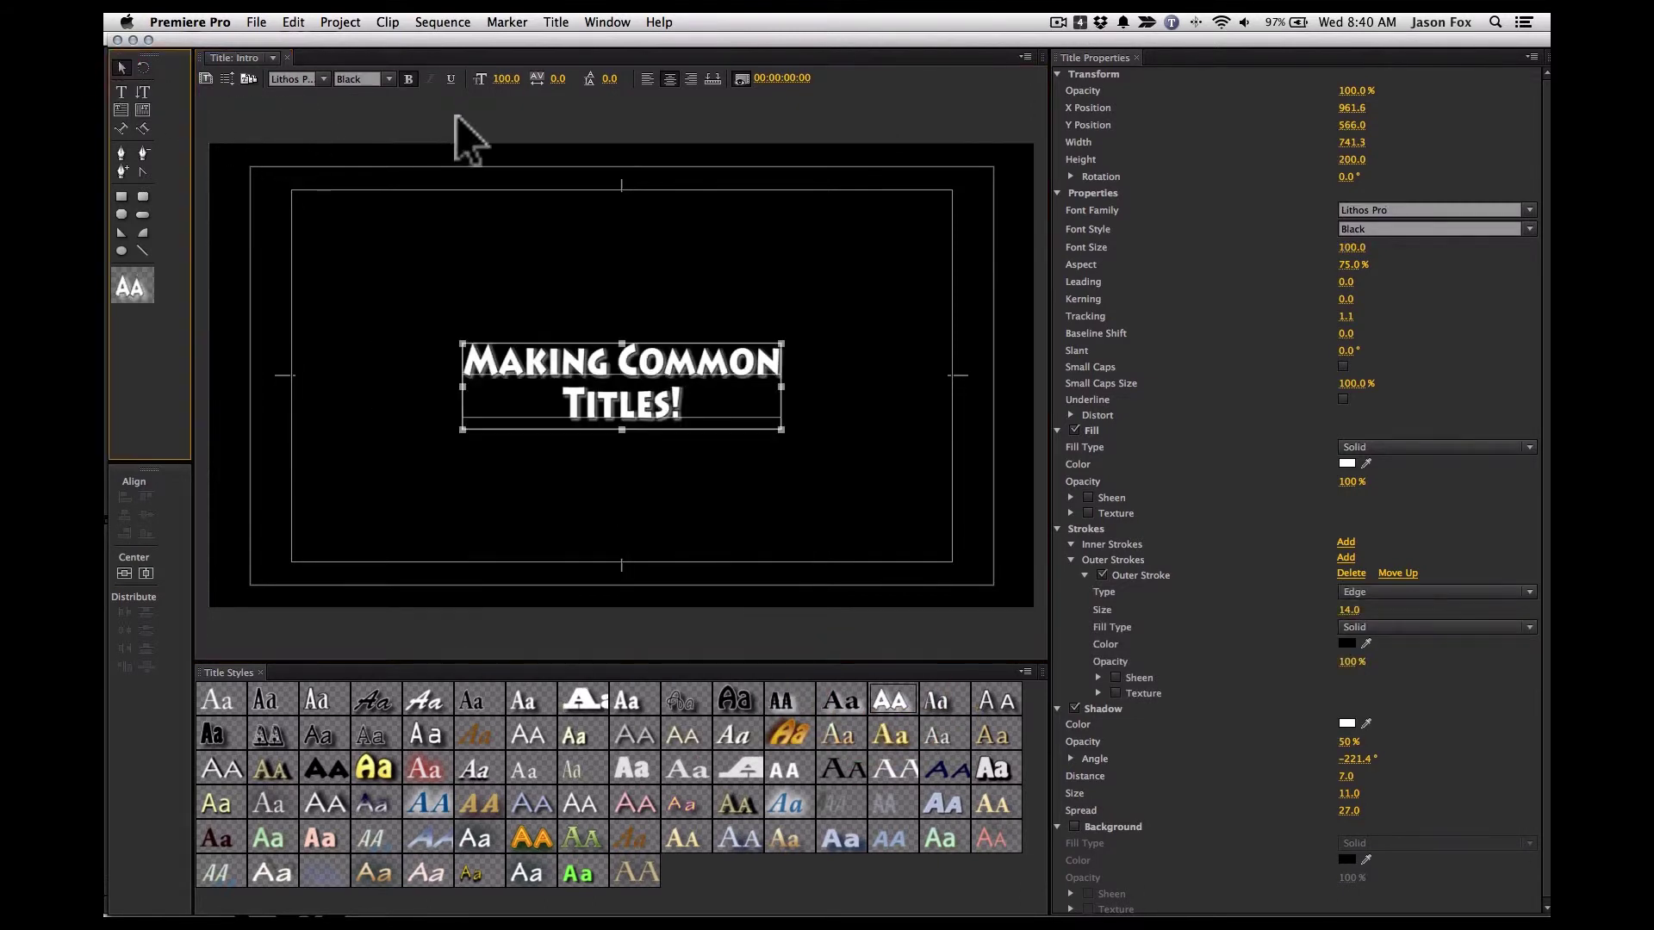
pyautogui.click(455, 116)
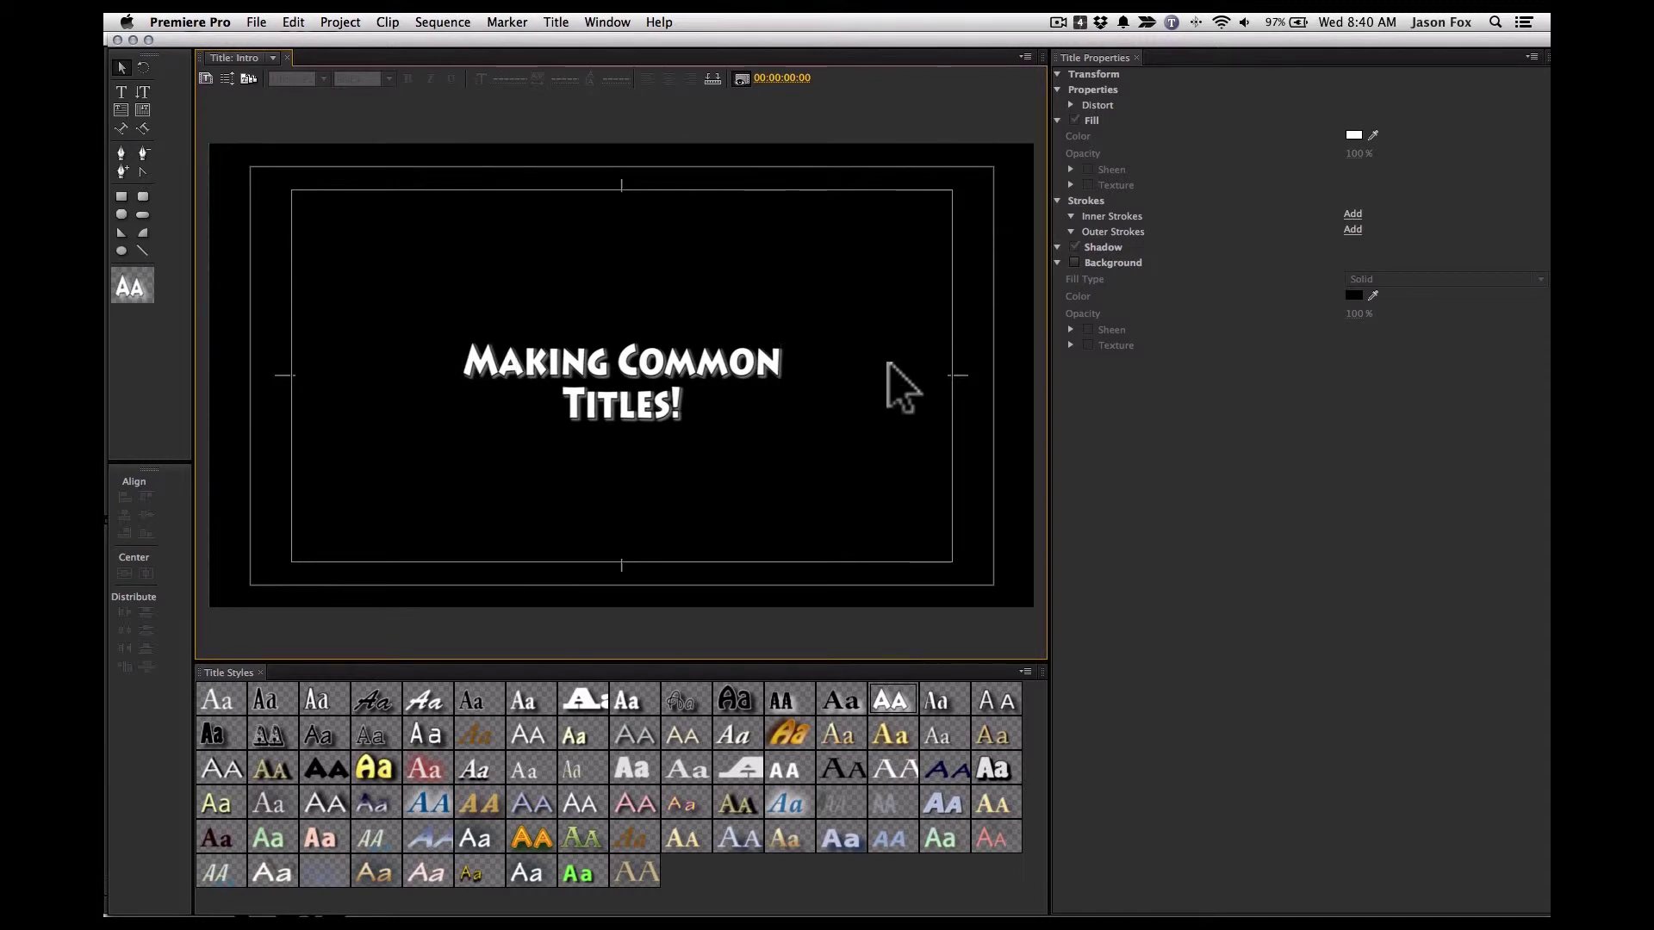
pyautogui.click(115, 39)
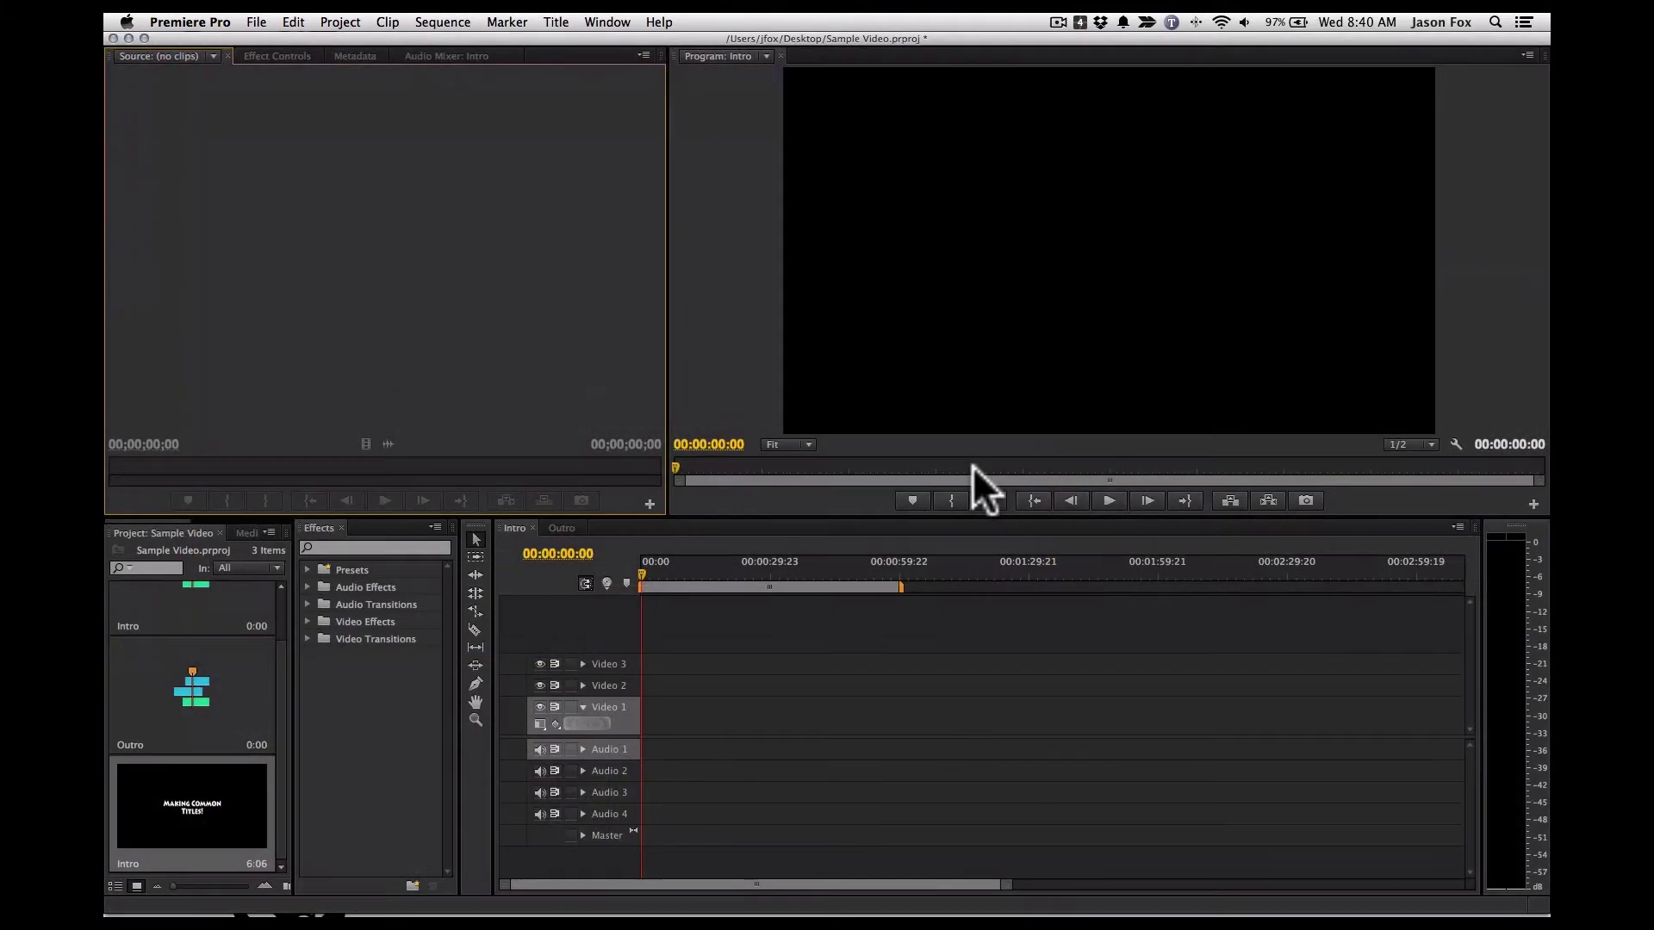
# Step: Drop the Intro title at the start of Video 1 and play it back to check
pyautogui.moveTo(158, 815); pyautogui.dragTo(648, 722)
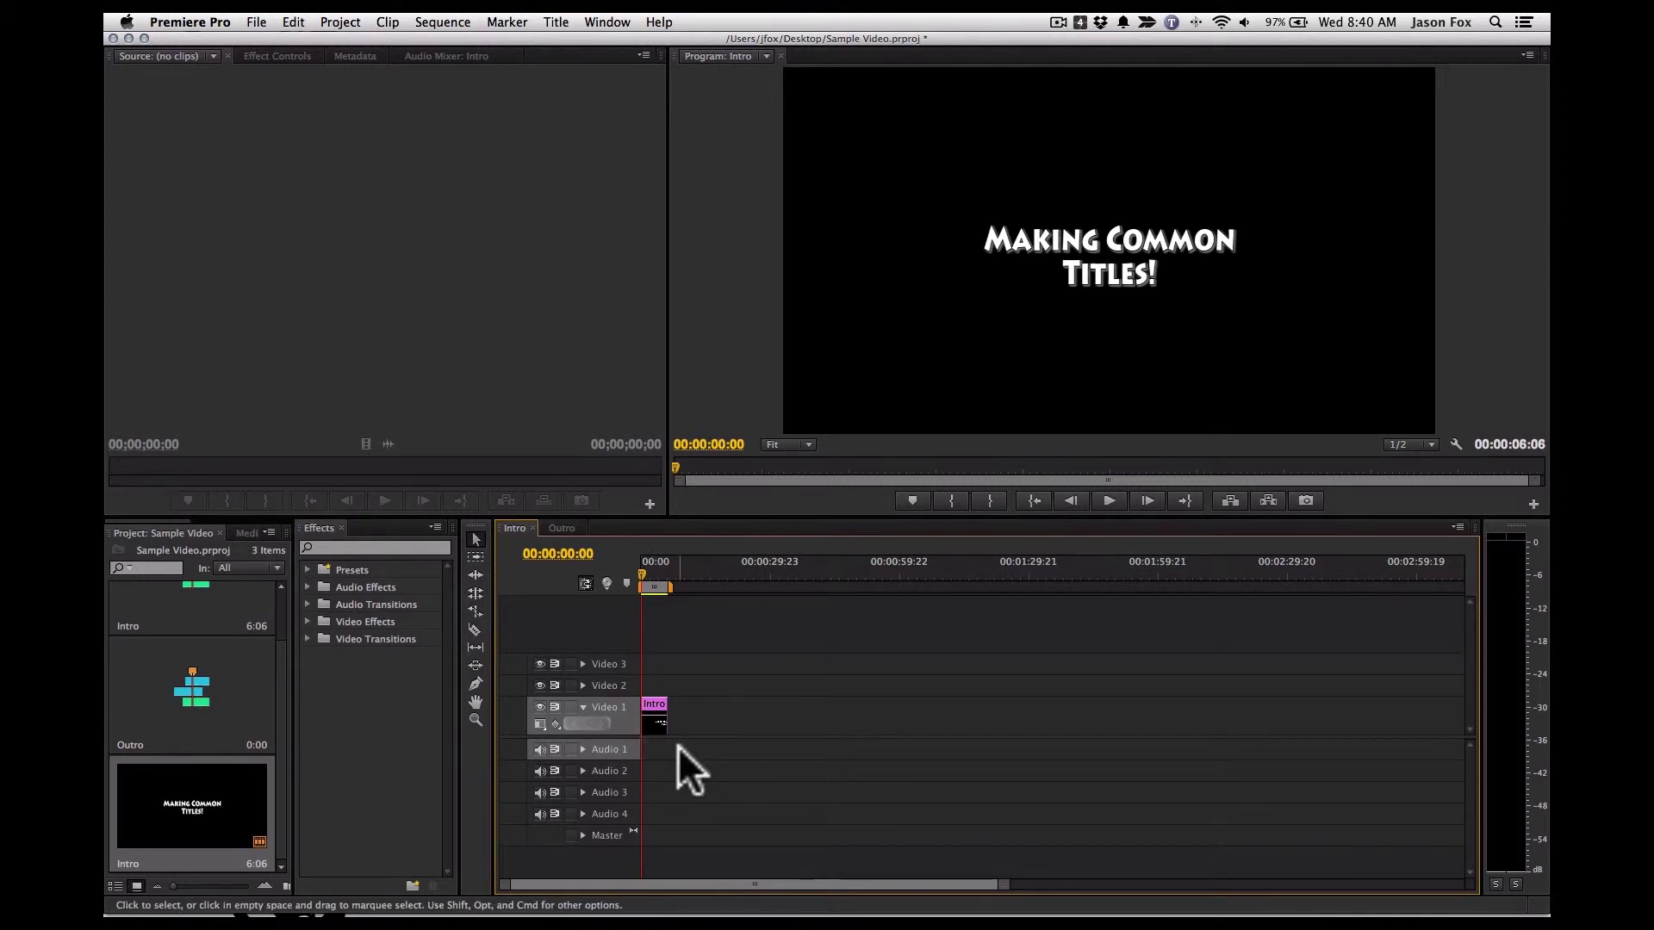
pyautogui.click(1103, 496)
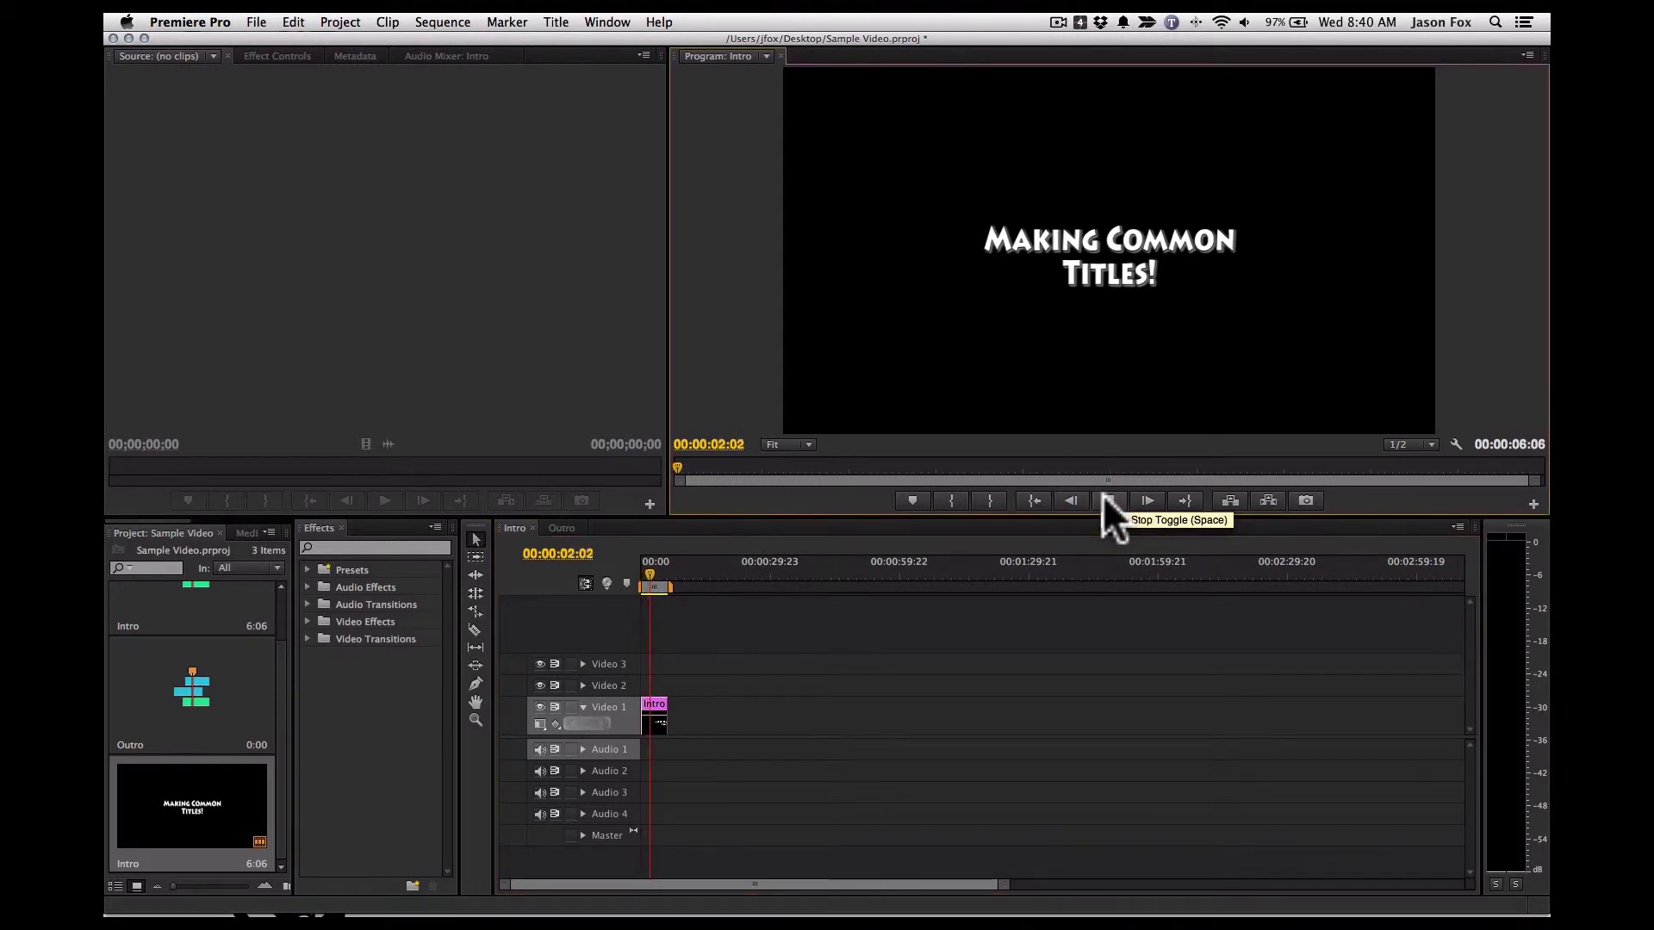
pyautogui.click(1109, 503)
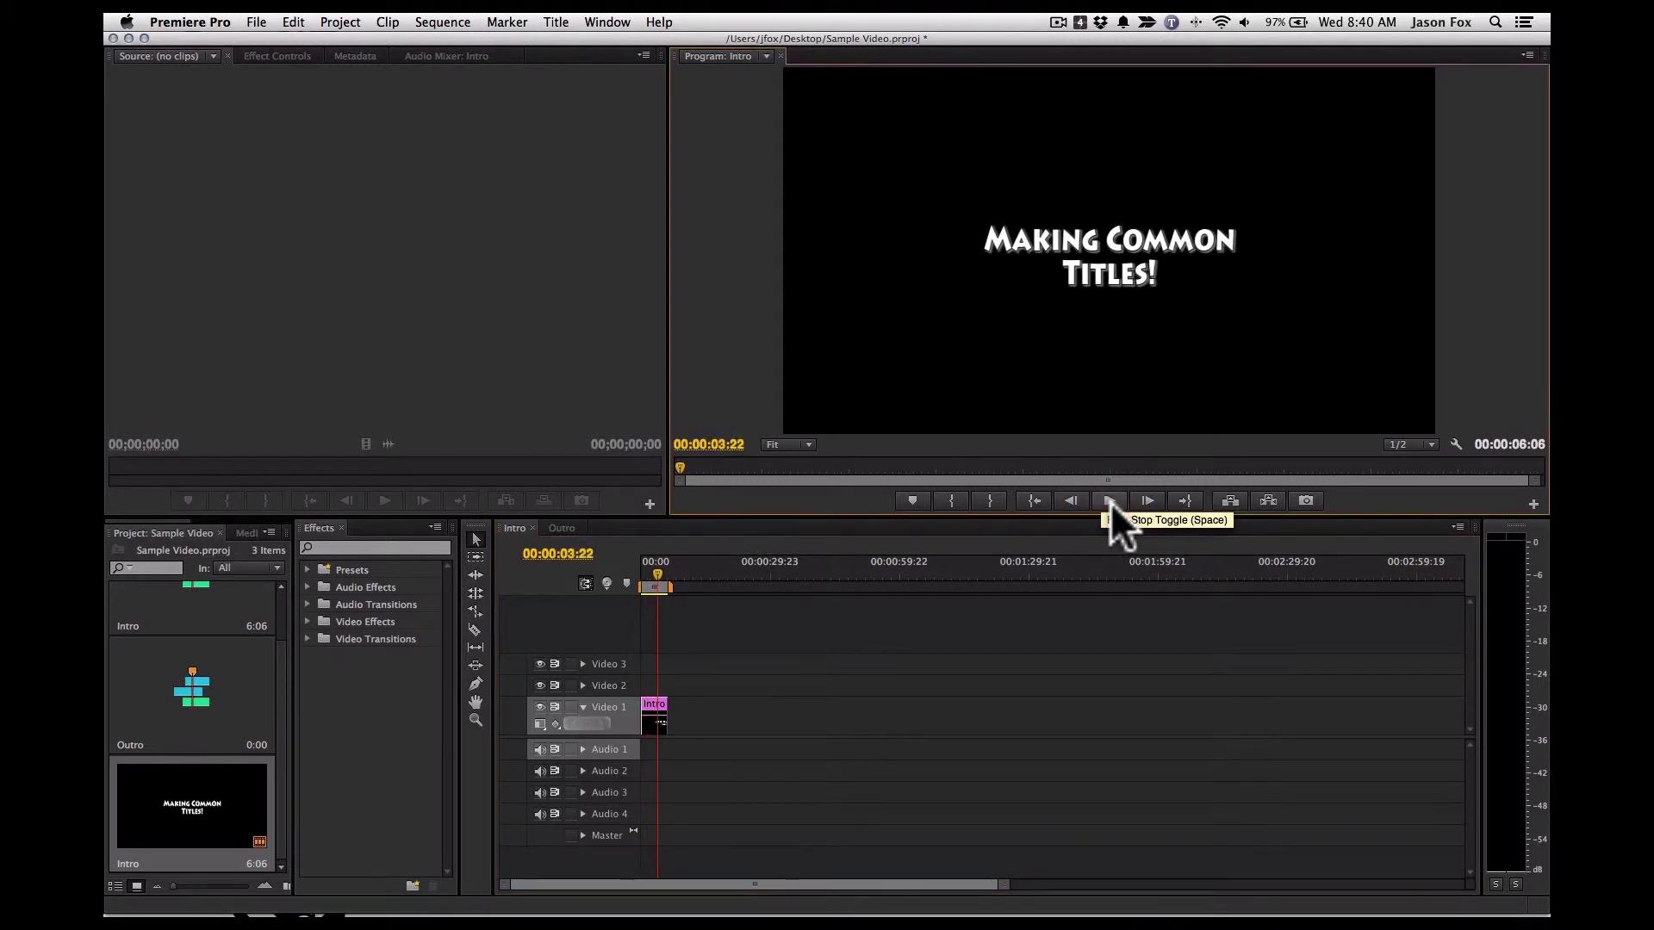
pyautogui.click(648, 708)
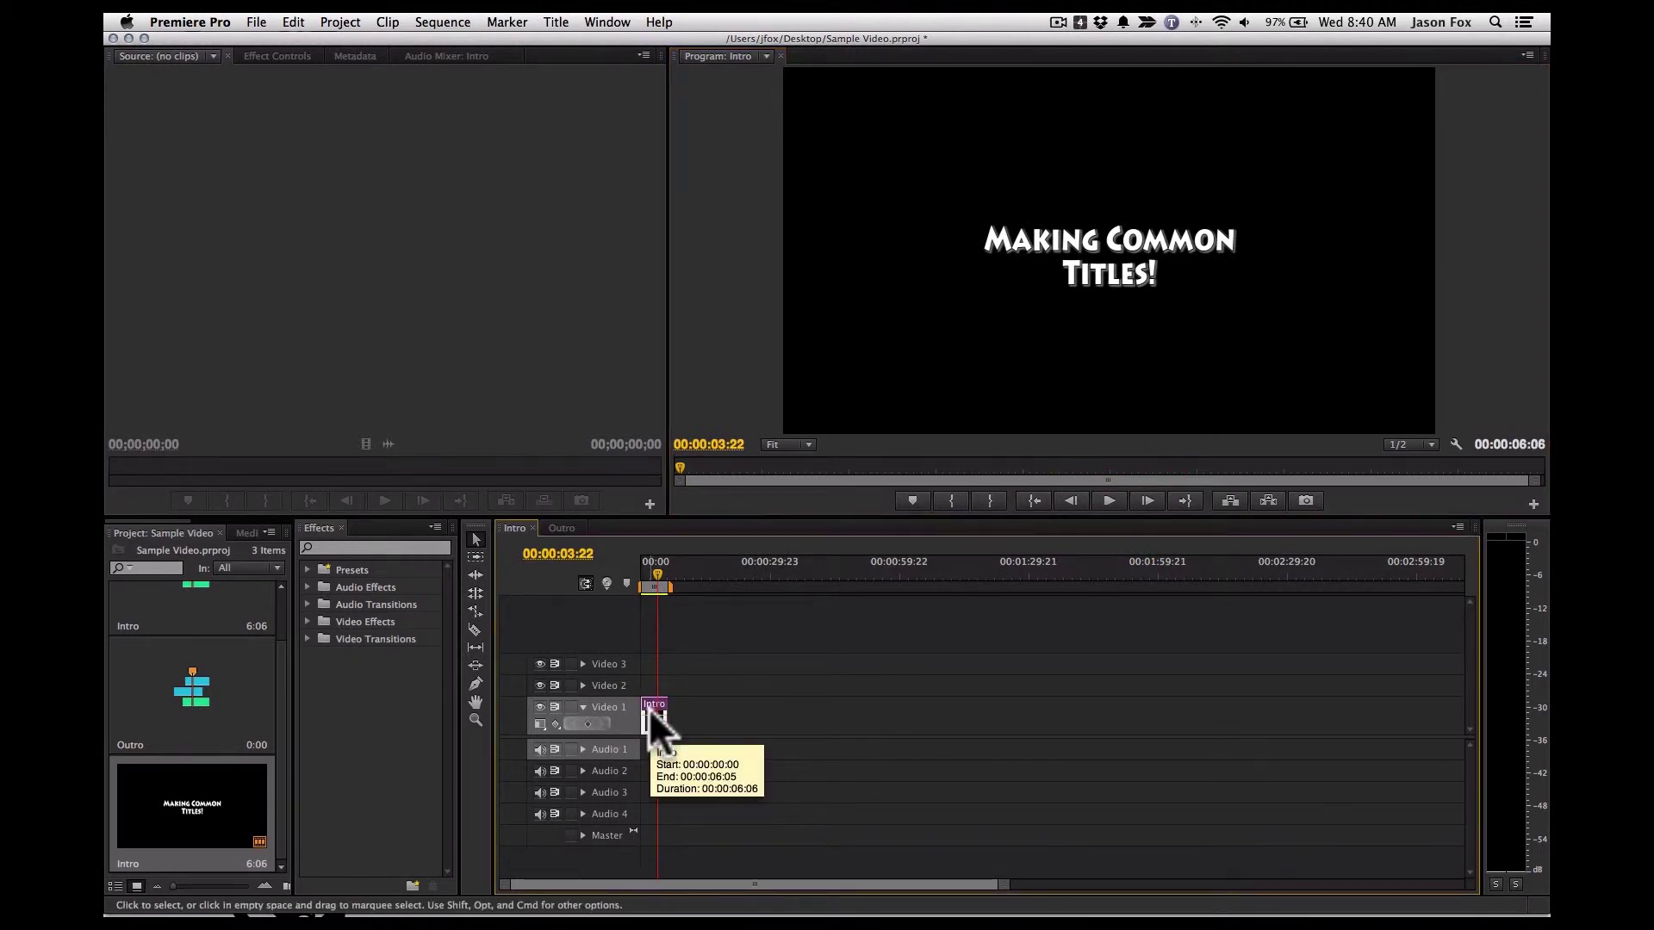
pyautogui.click(816, 710)
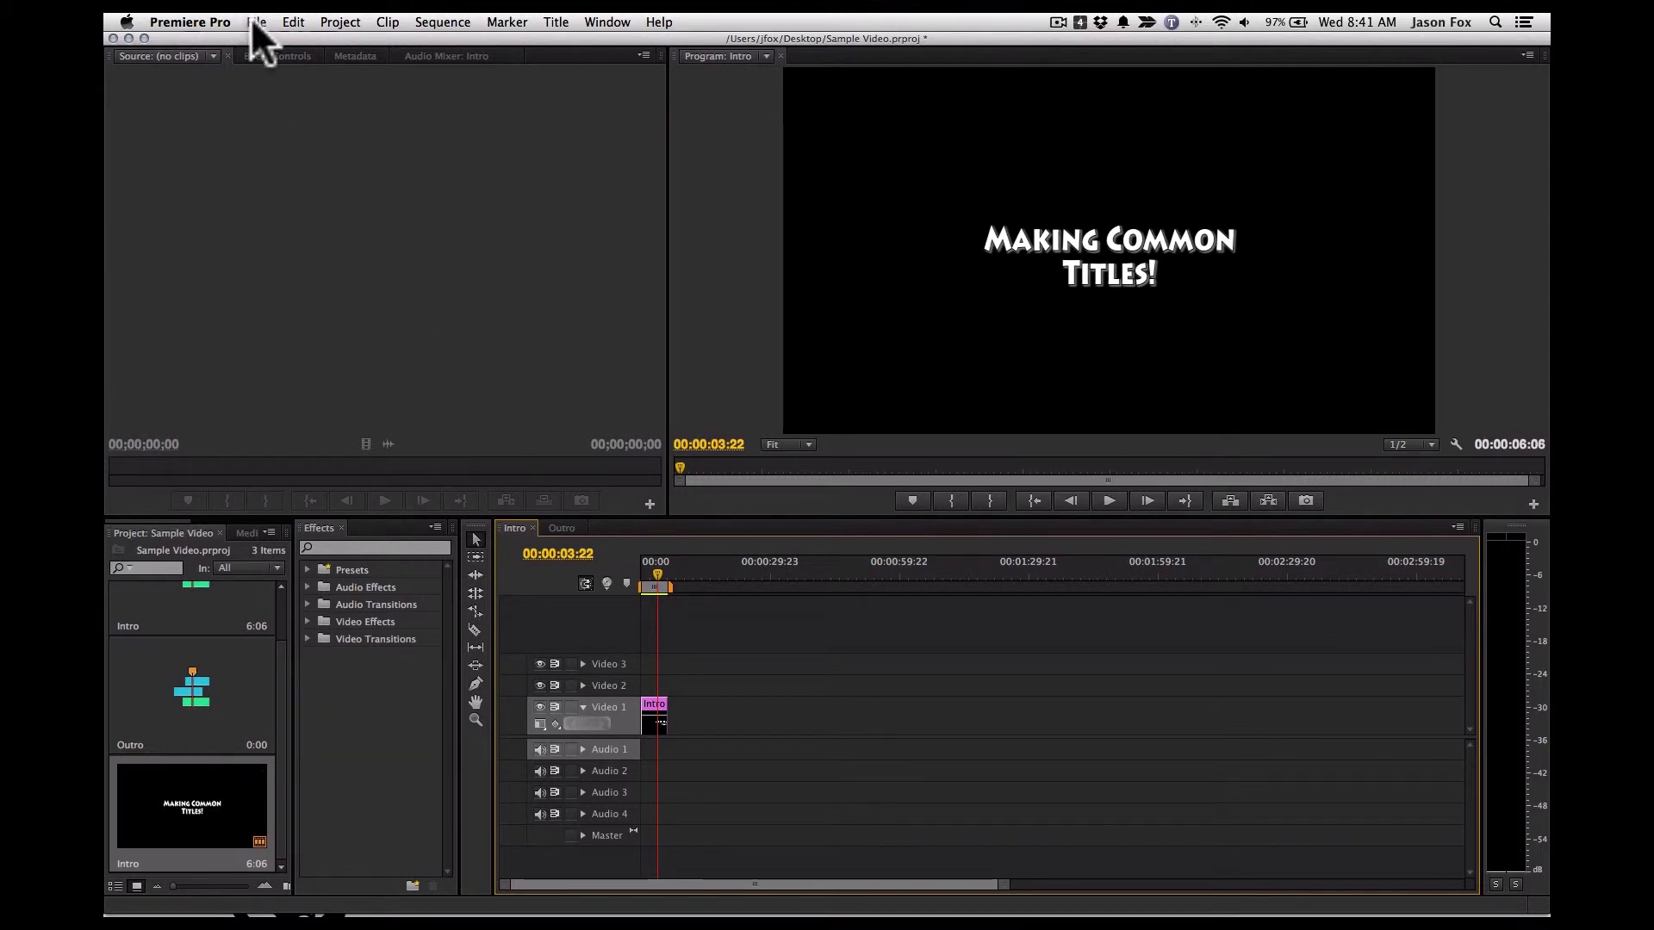
# Step: Create a new title named 'Credit' with Cmd+T
pyautogui.click(351, 19)
pyautogui.moveTo(373, 17)
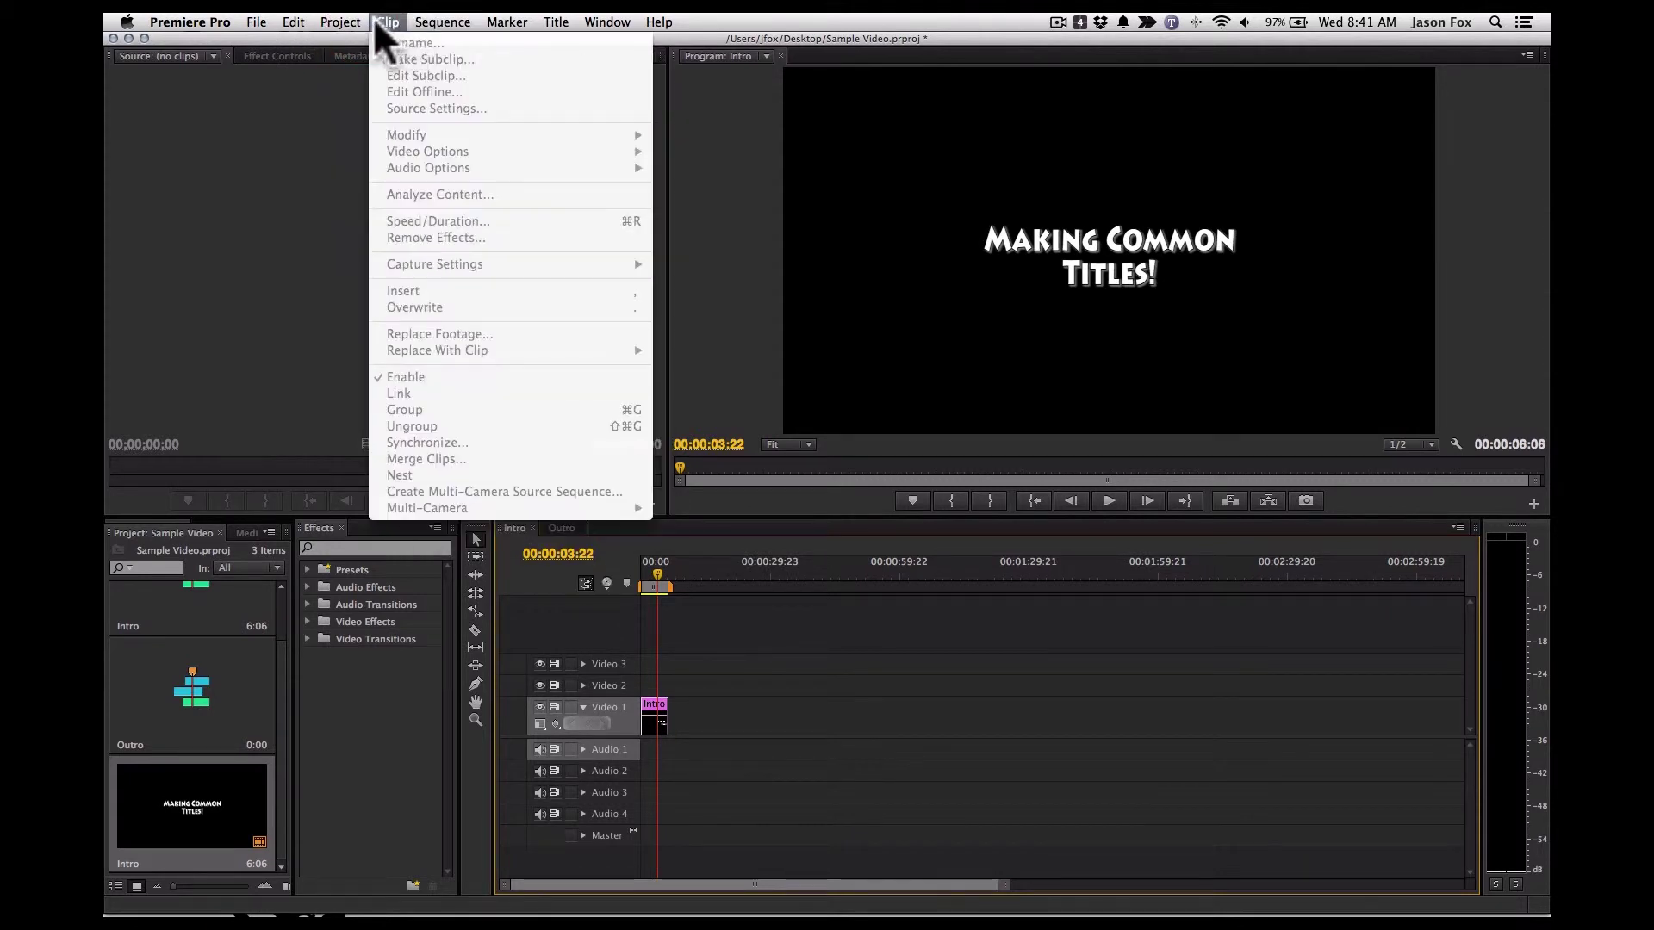
pyautogui.moveTo(649, 18)
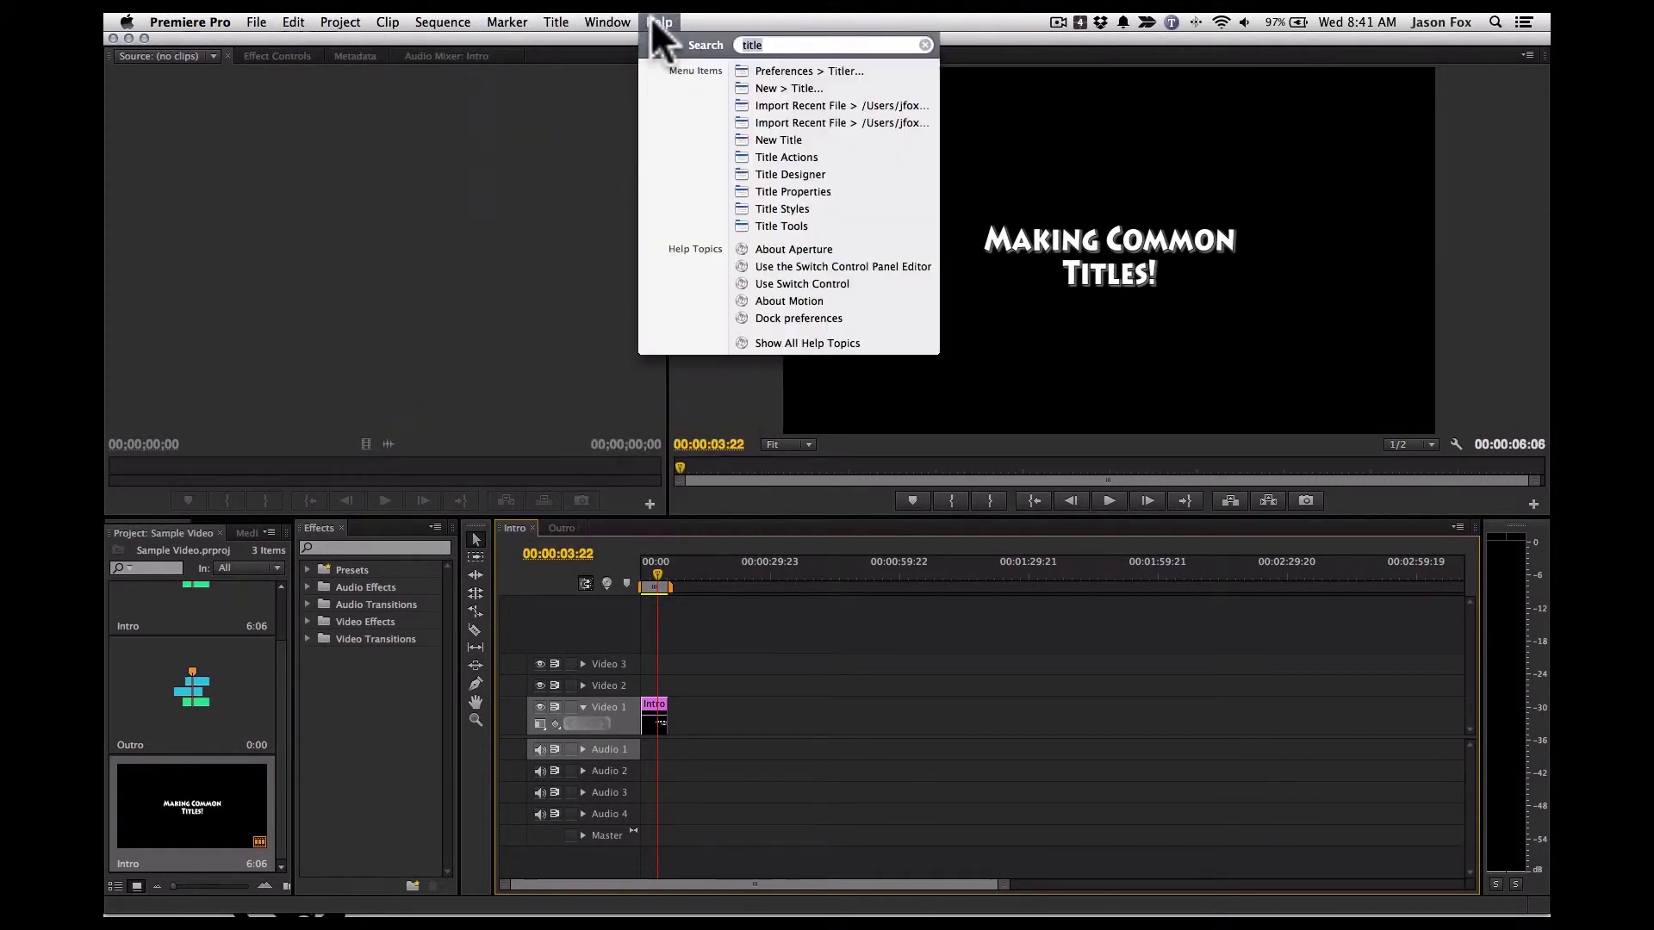
pyautogui.press('super+t')
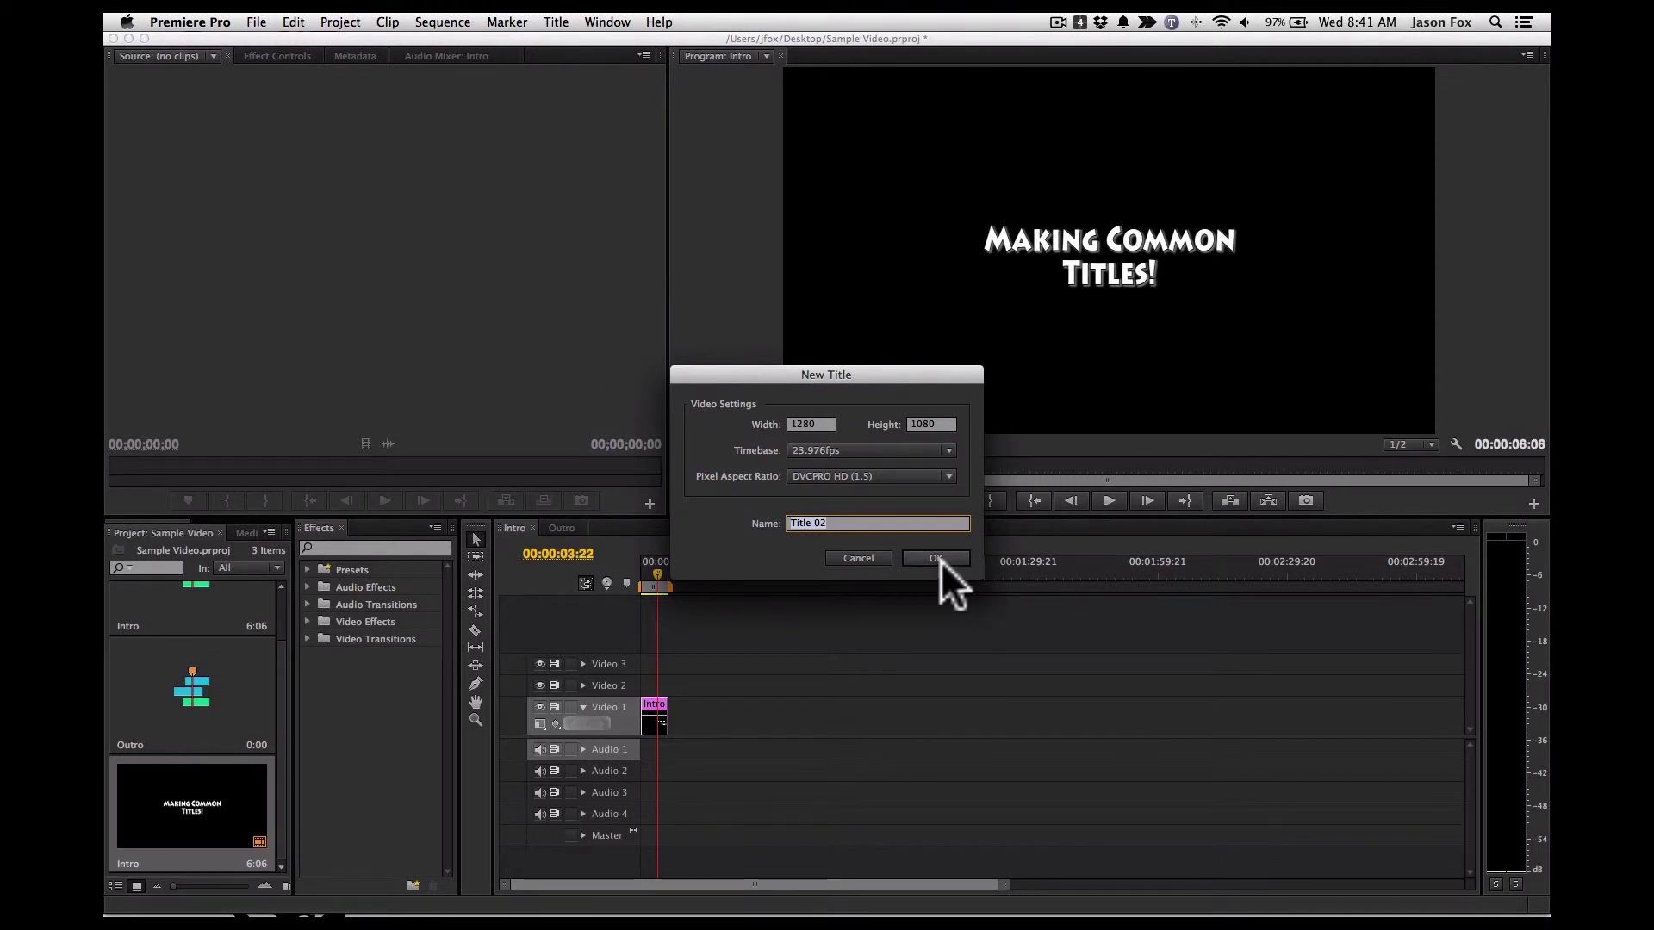
pyautogui.write('Credit')
pyautogui.press('Return')
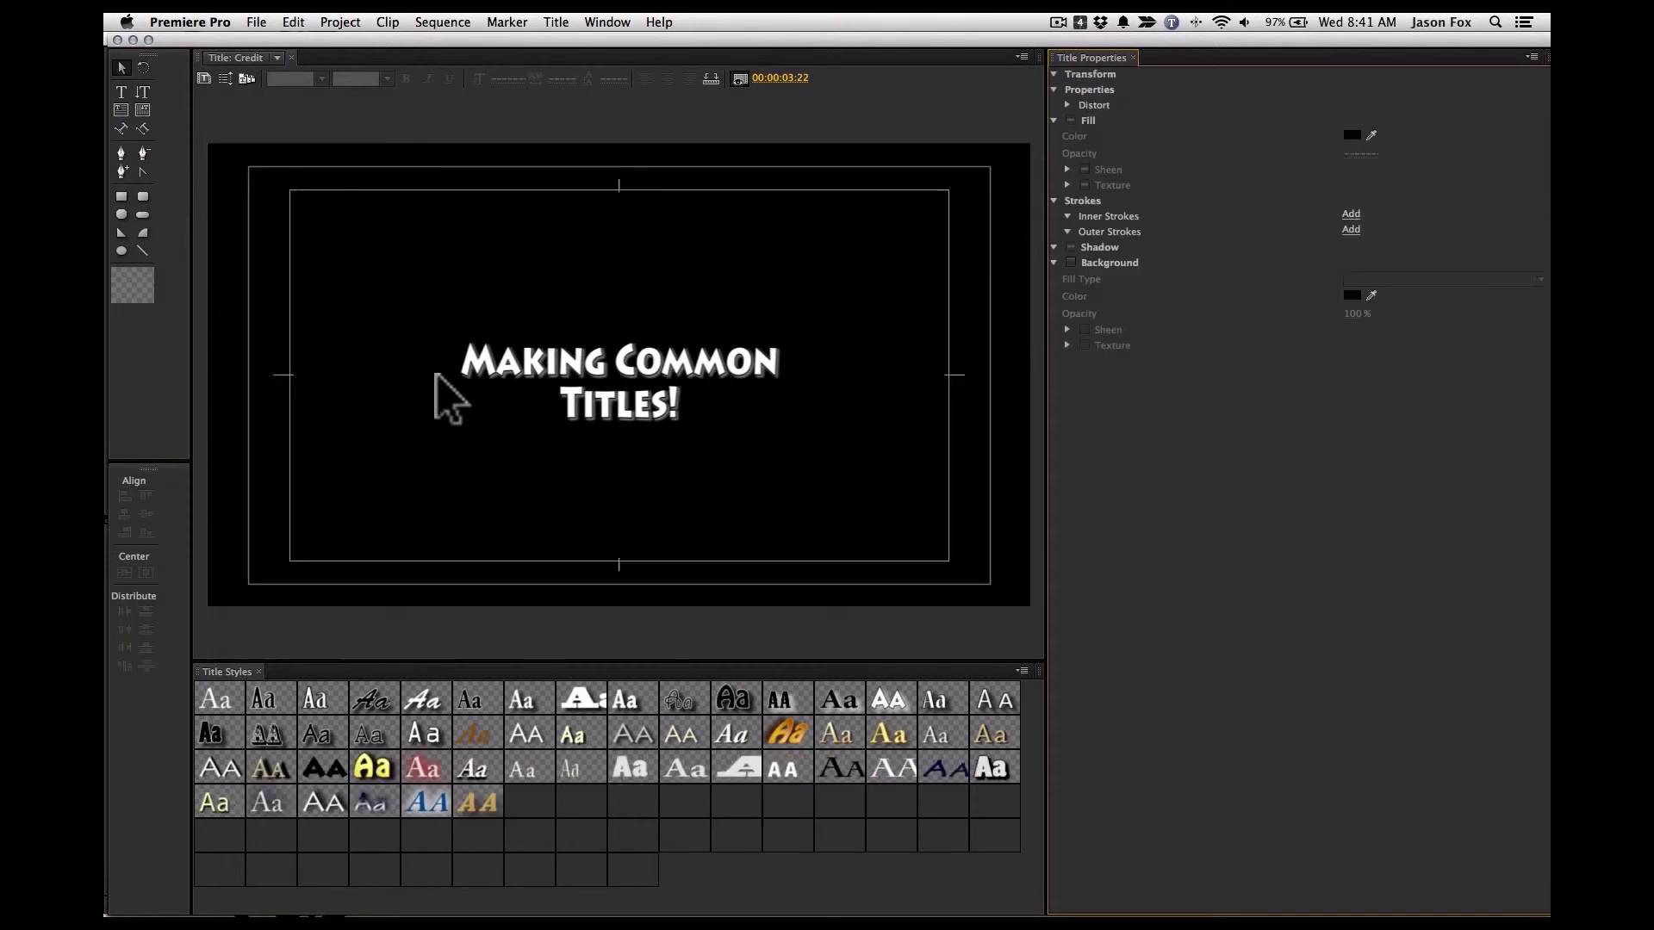
# Step: Type the author's byline as a text object below the main title area
pyautogui.click(600, 379)
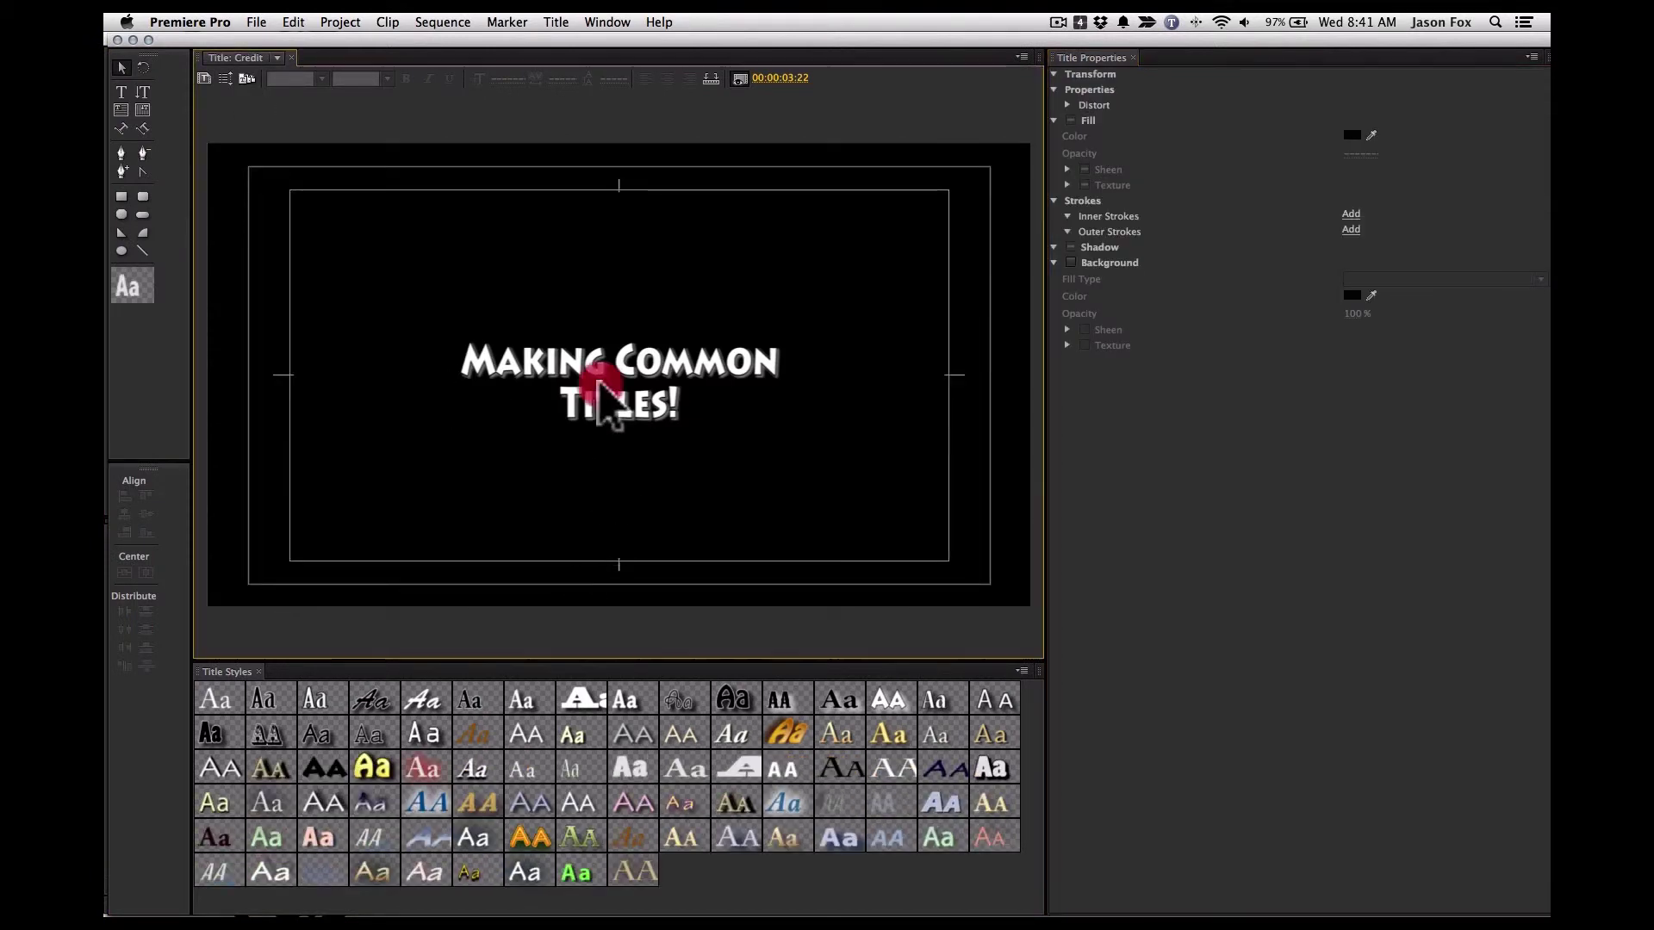
pyautogui.press('t')
pyautogui.click(601, 465)
pyautogui.write('B')
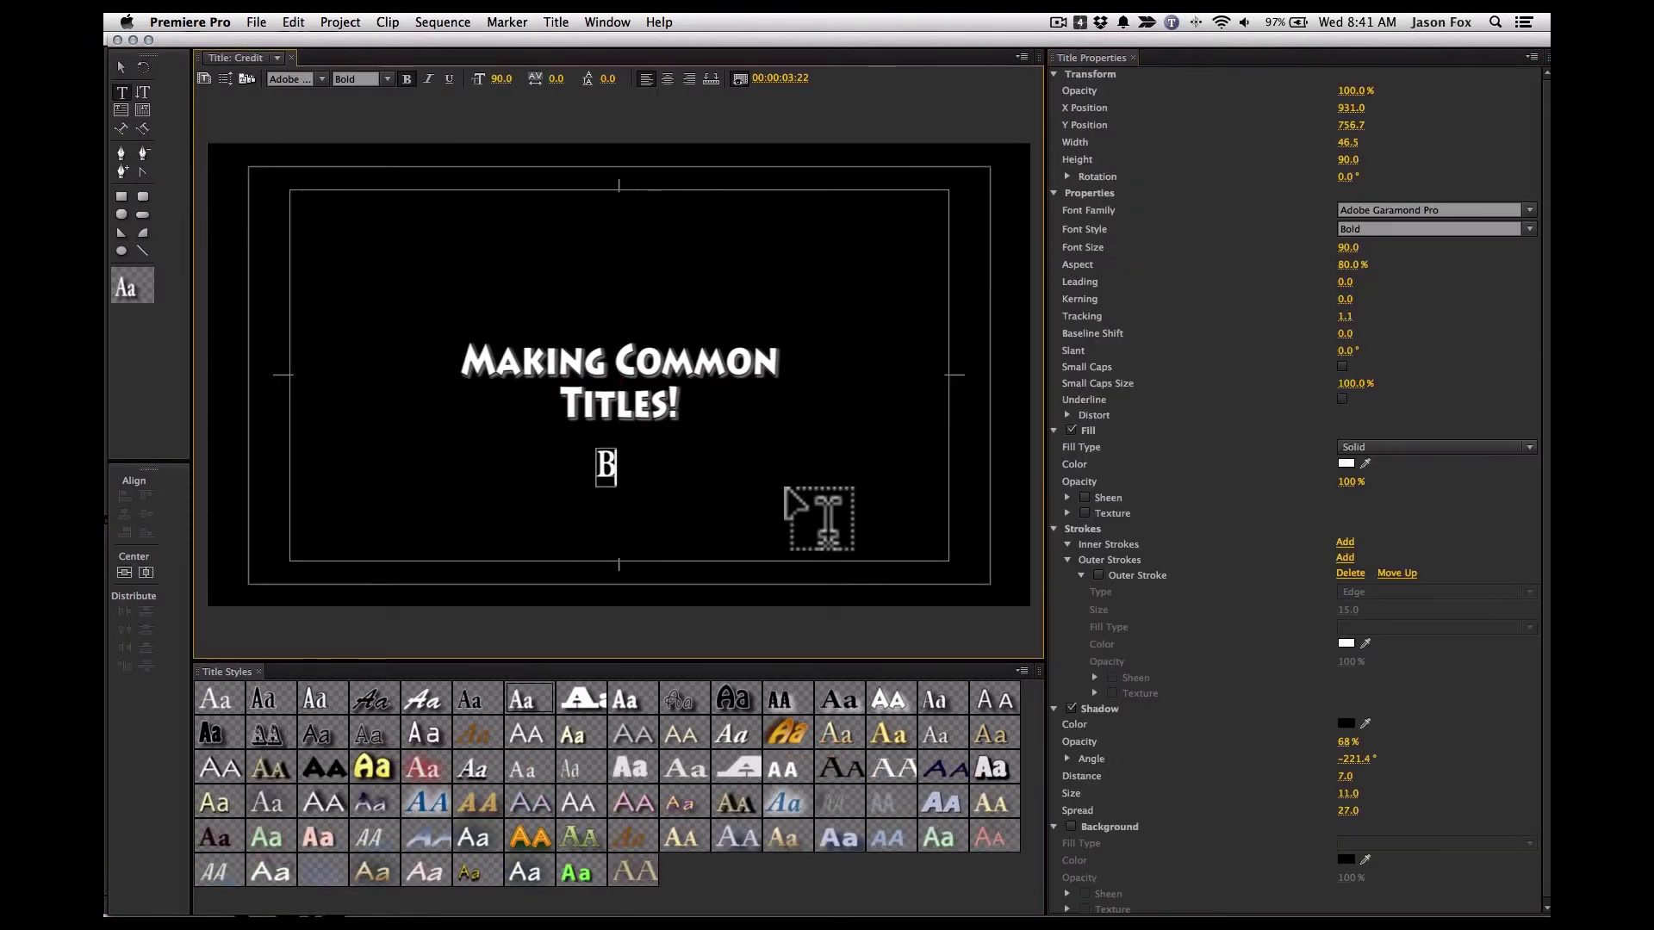
pyautogui.write('y Jason')
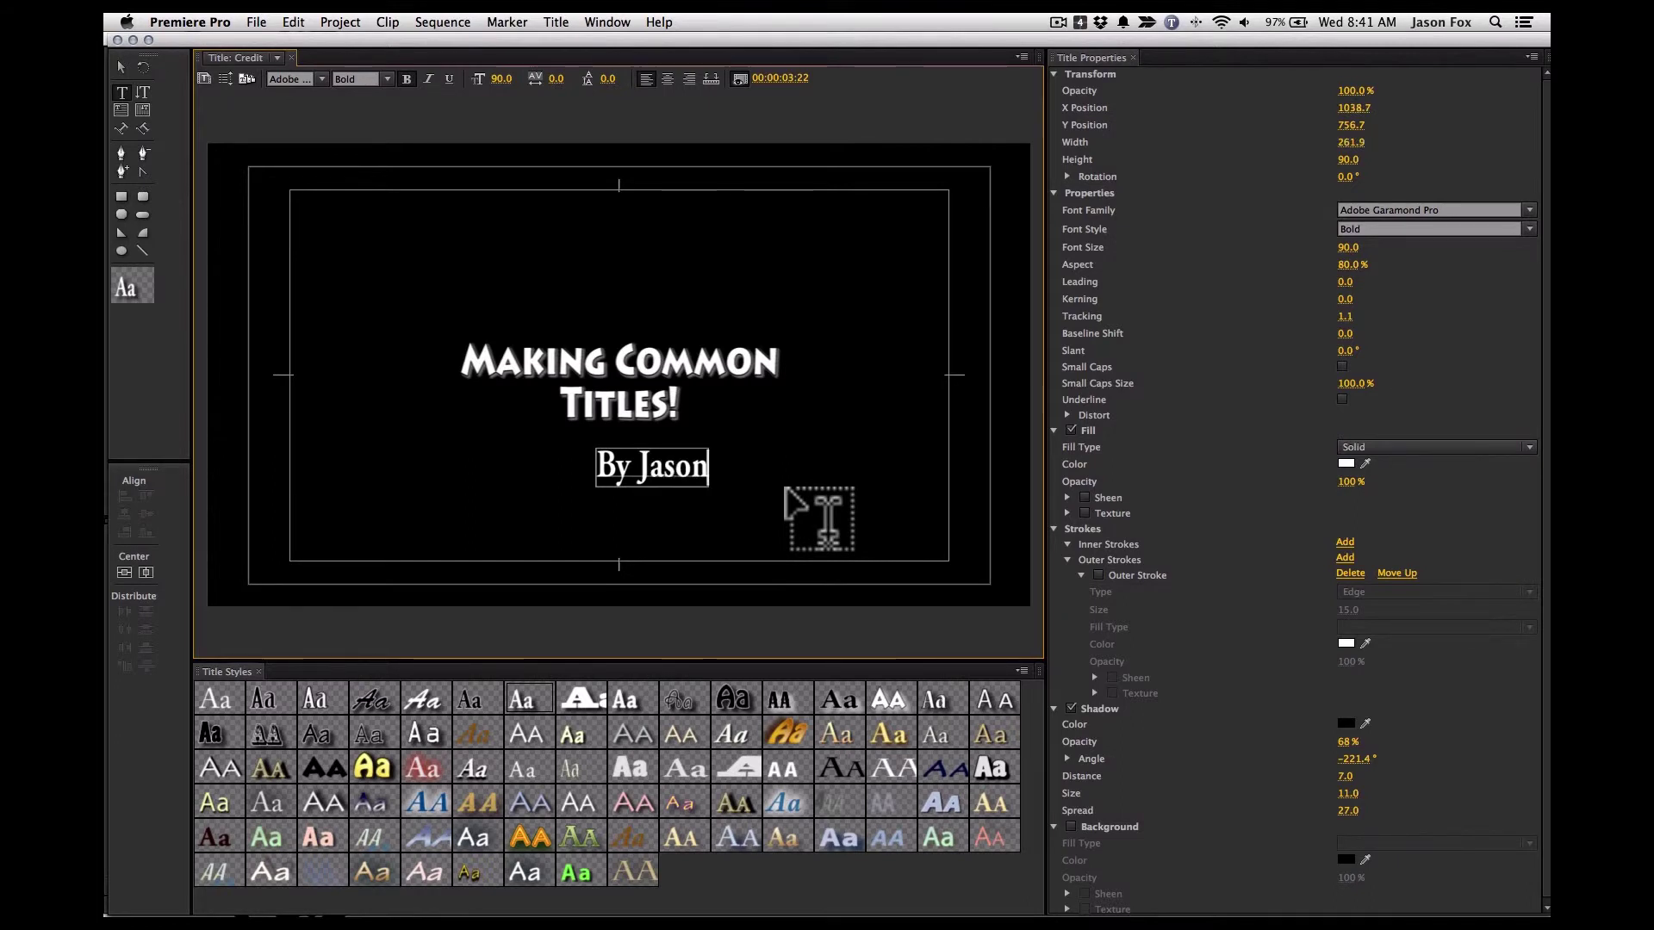
pyautogui.click(121, 66)
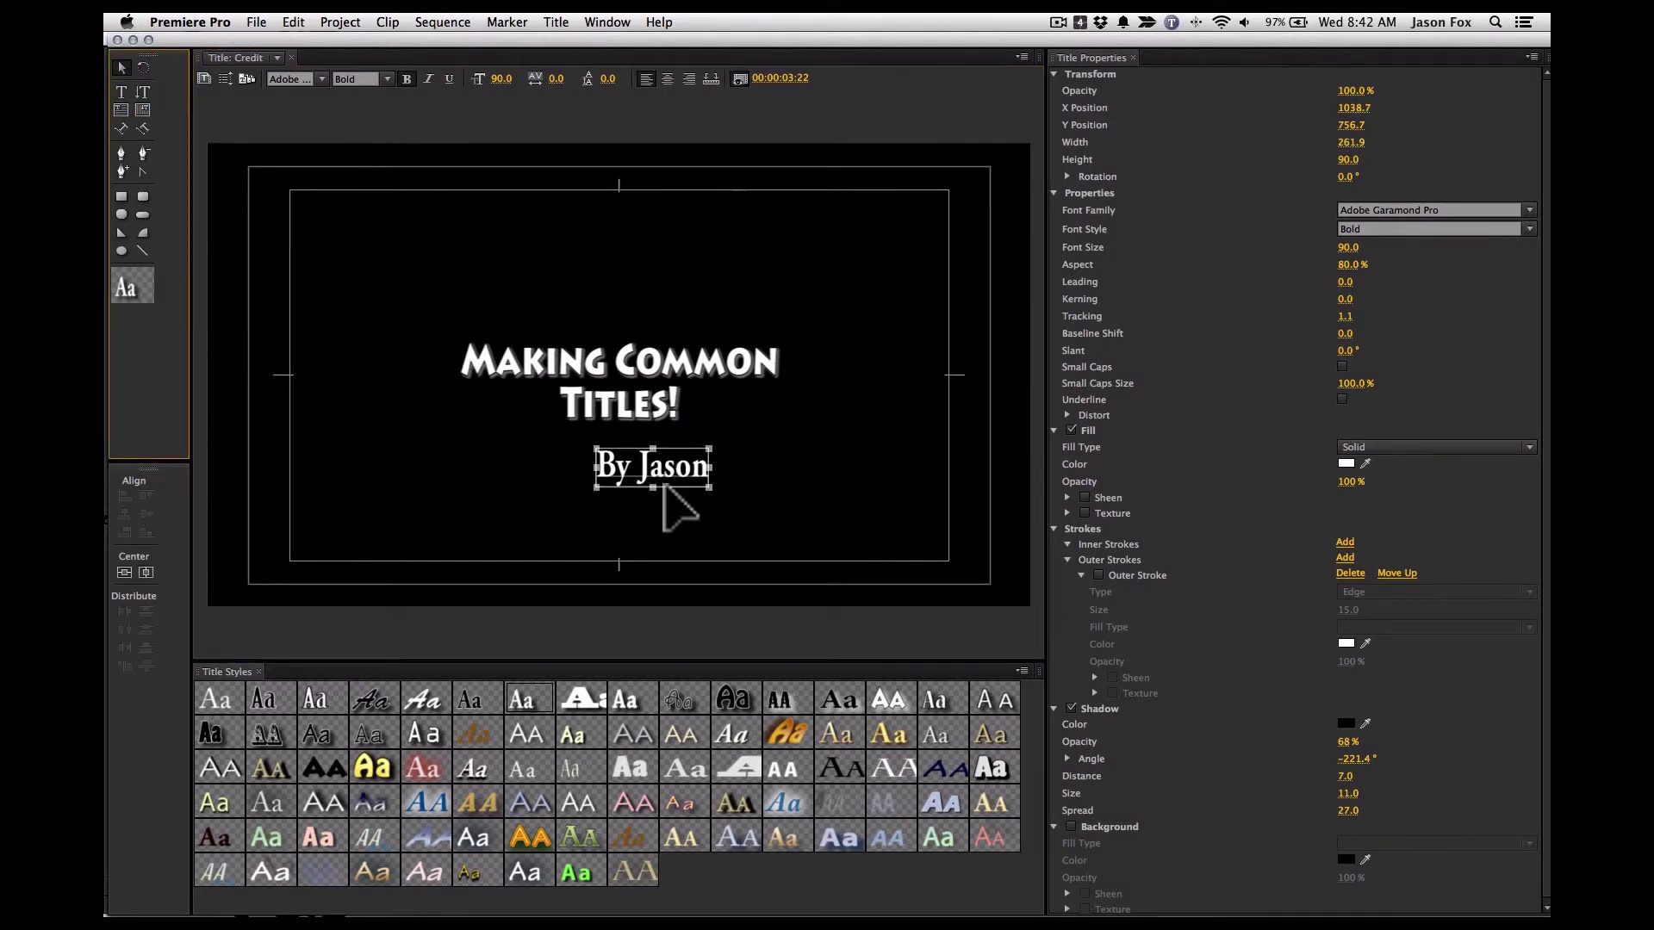
# Step: Centre the byline in the frame and give it the white outlined Lithos Pro style
pyautogui.rightClick(684, 452)
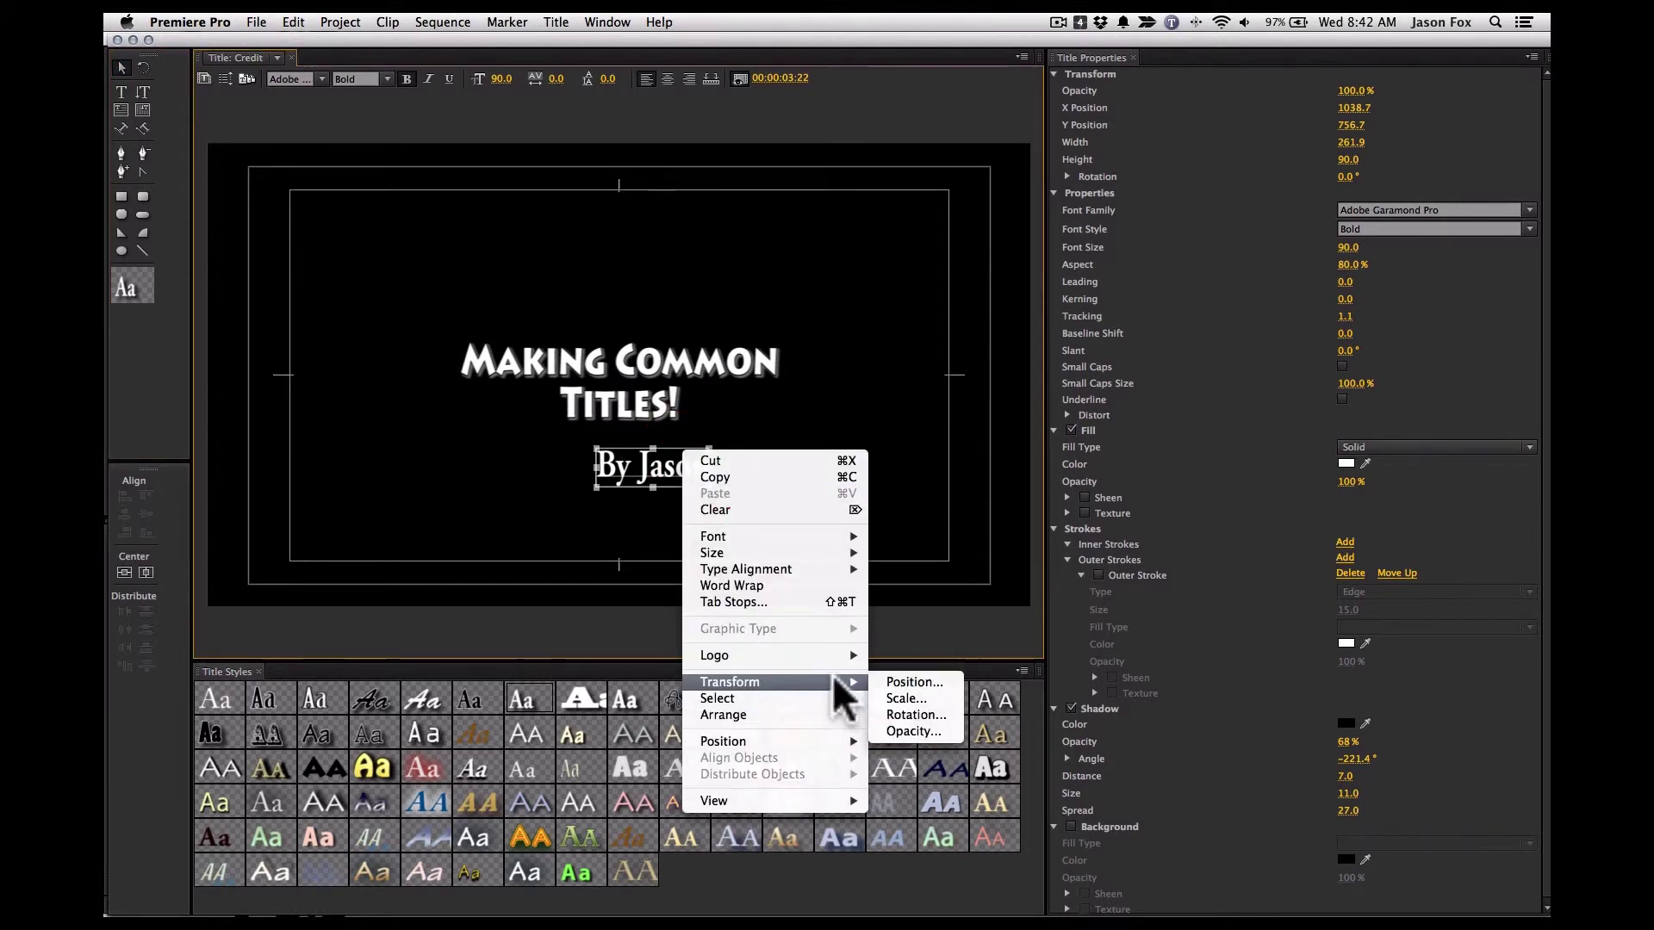
pyautogui.moveTo(827, 742)
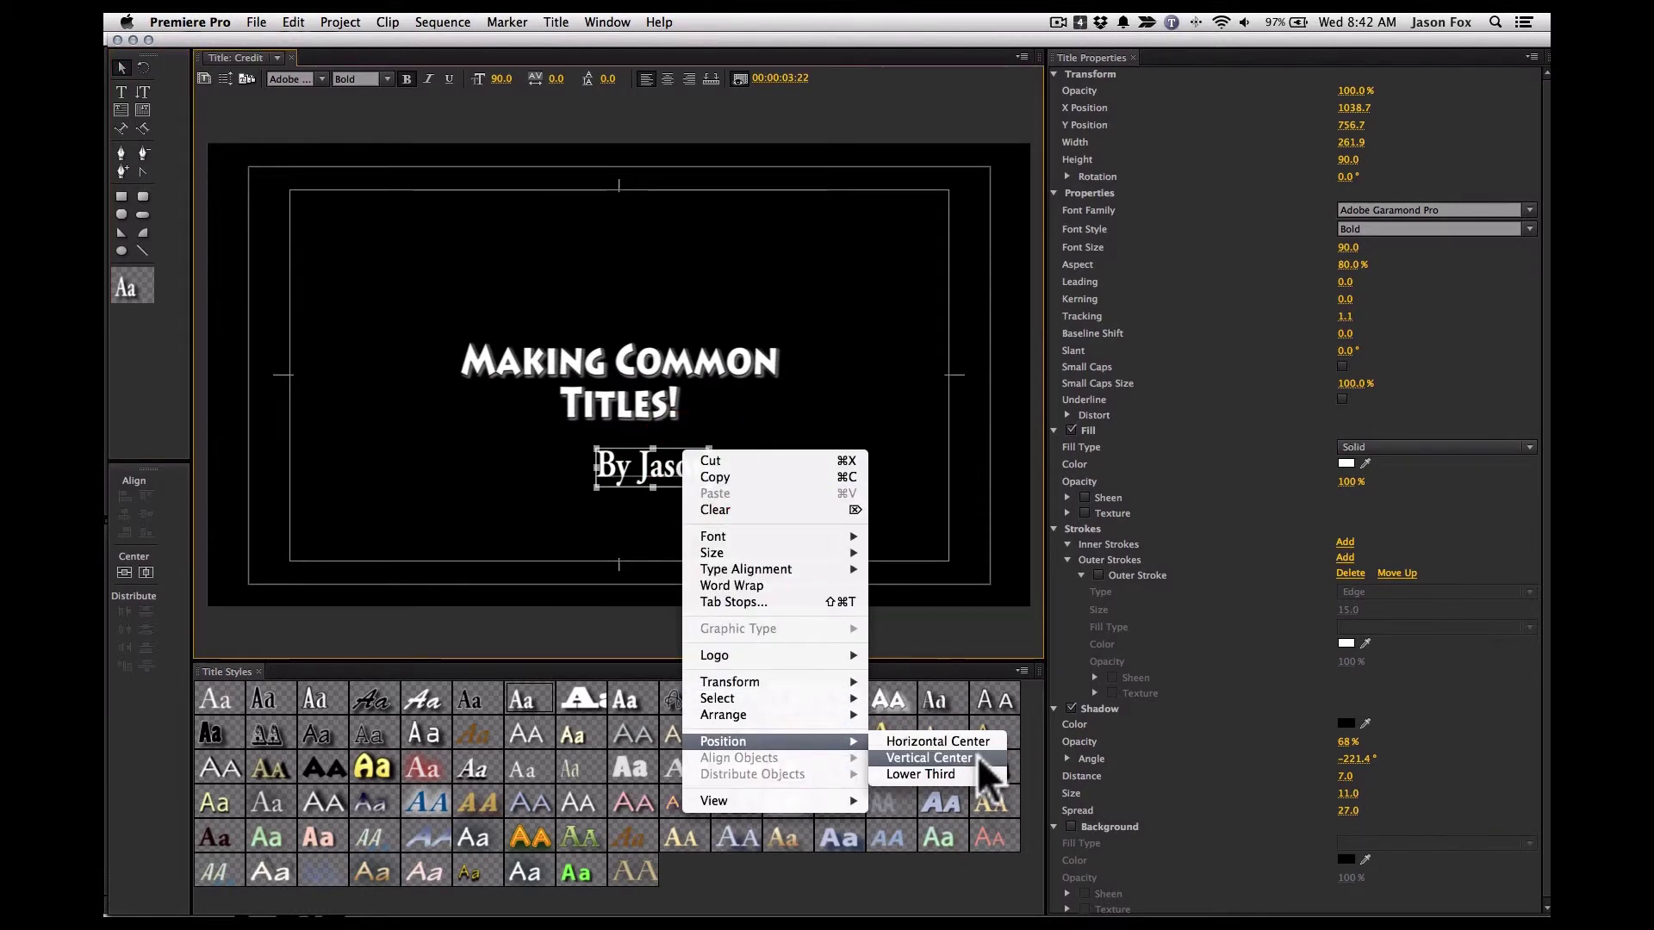
pyautogui.click(964, 757)
pyautogui.rightClick(649, 386)
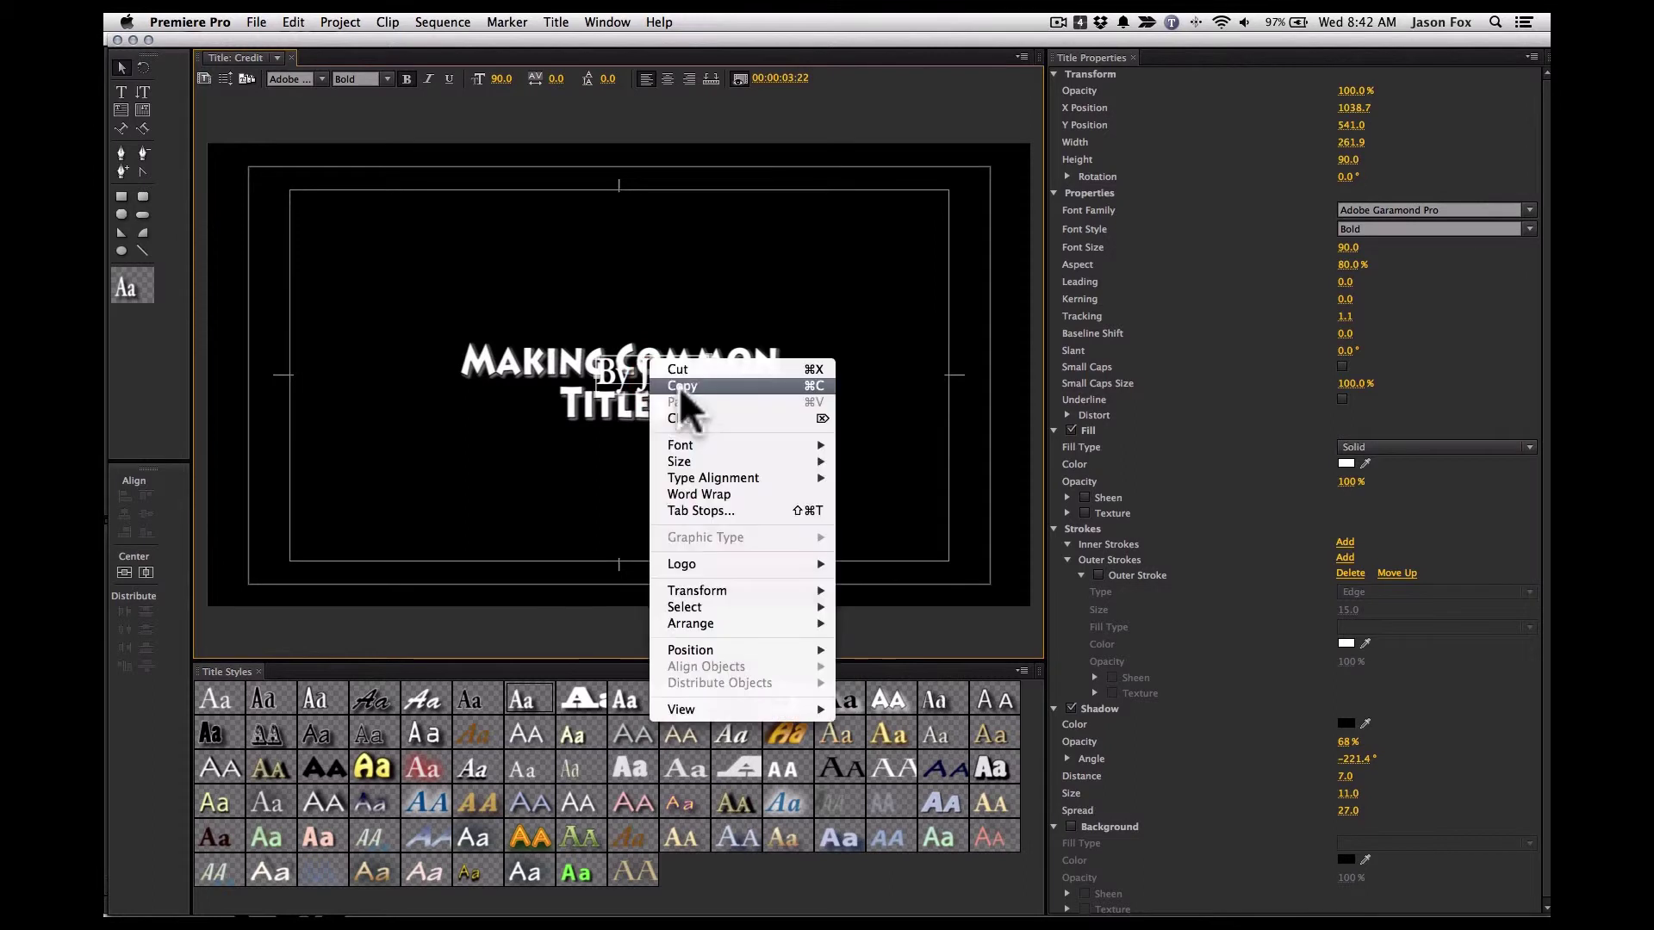
pyautogui.moveTo(814, 652)
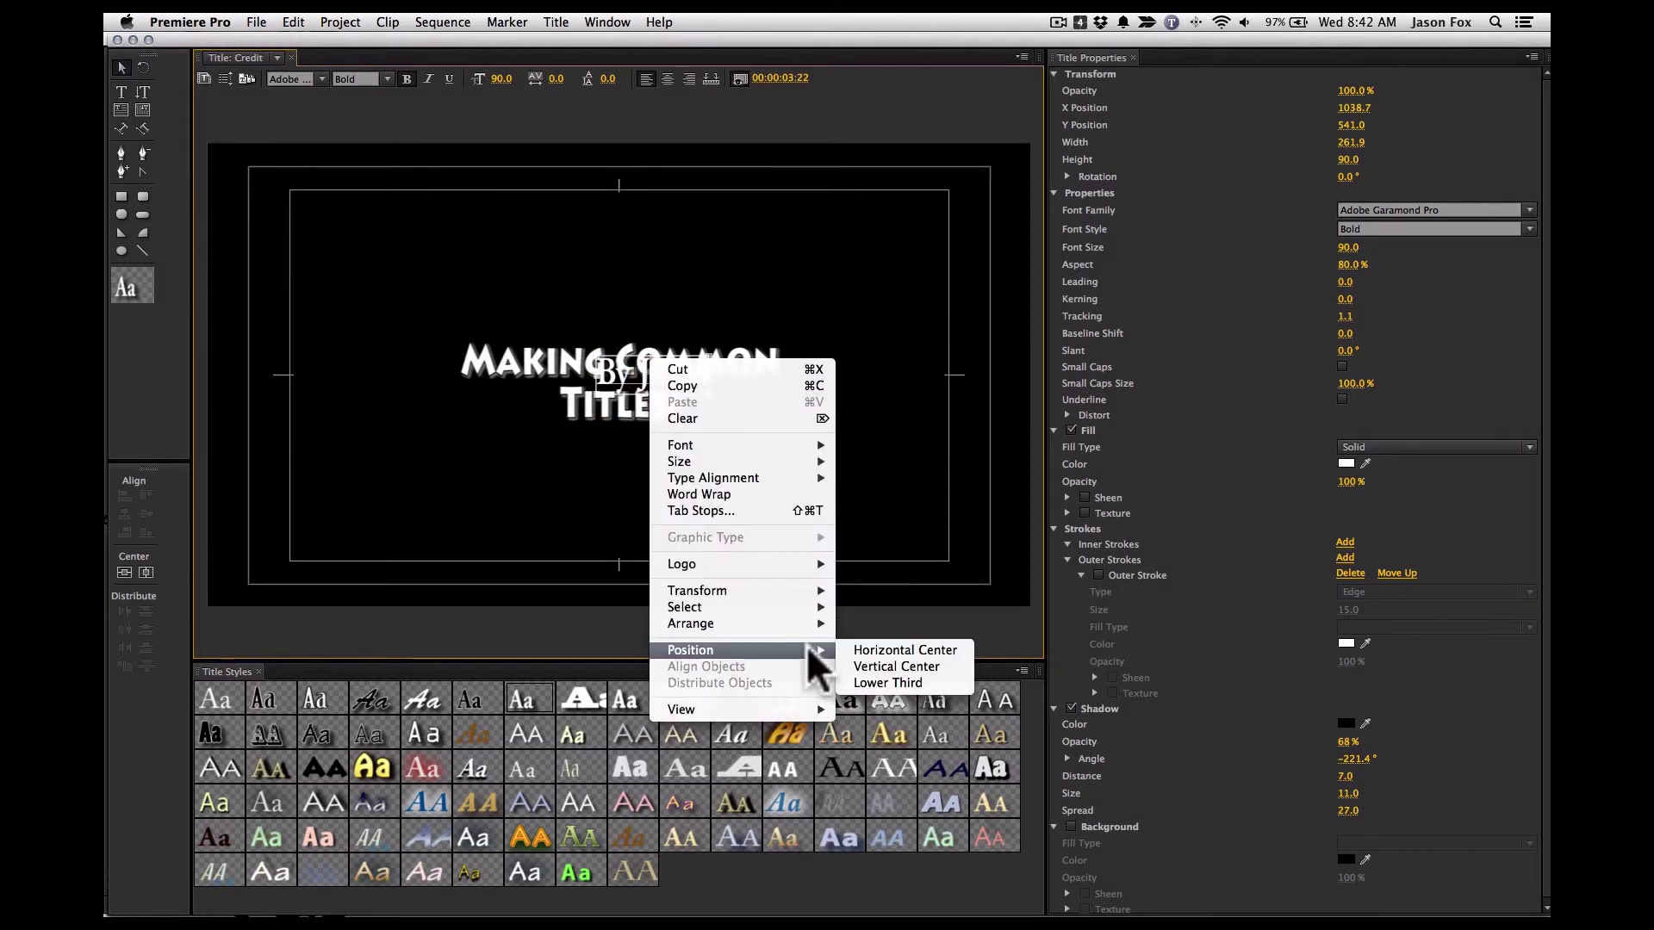
pyautogui.click(912, 649)
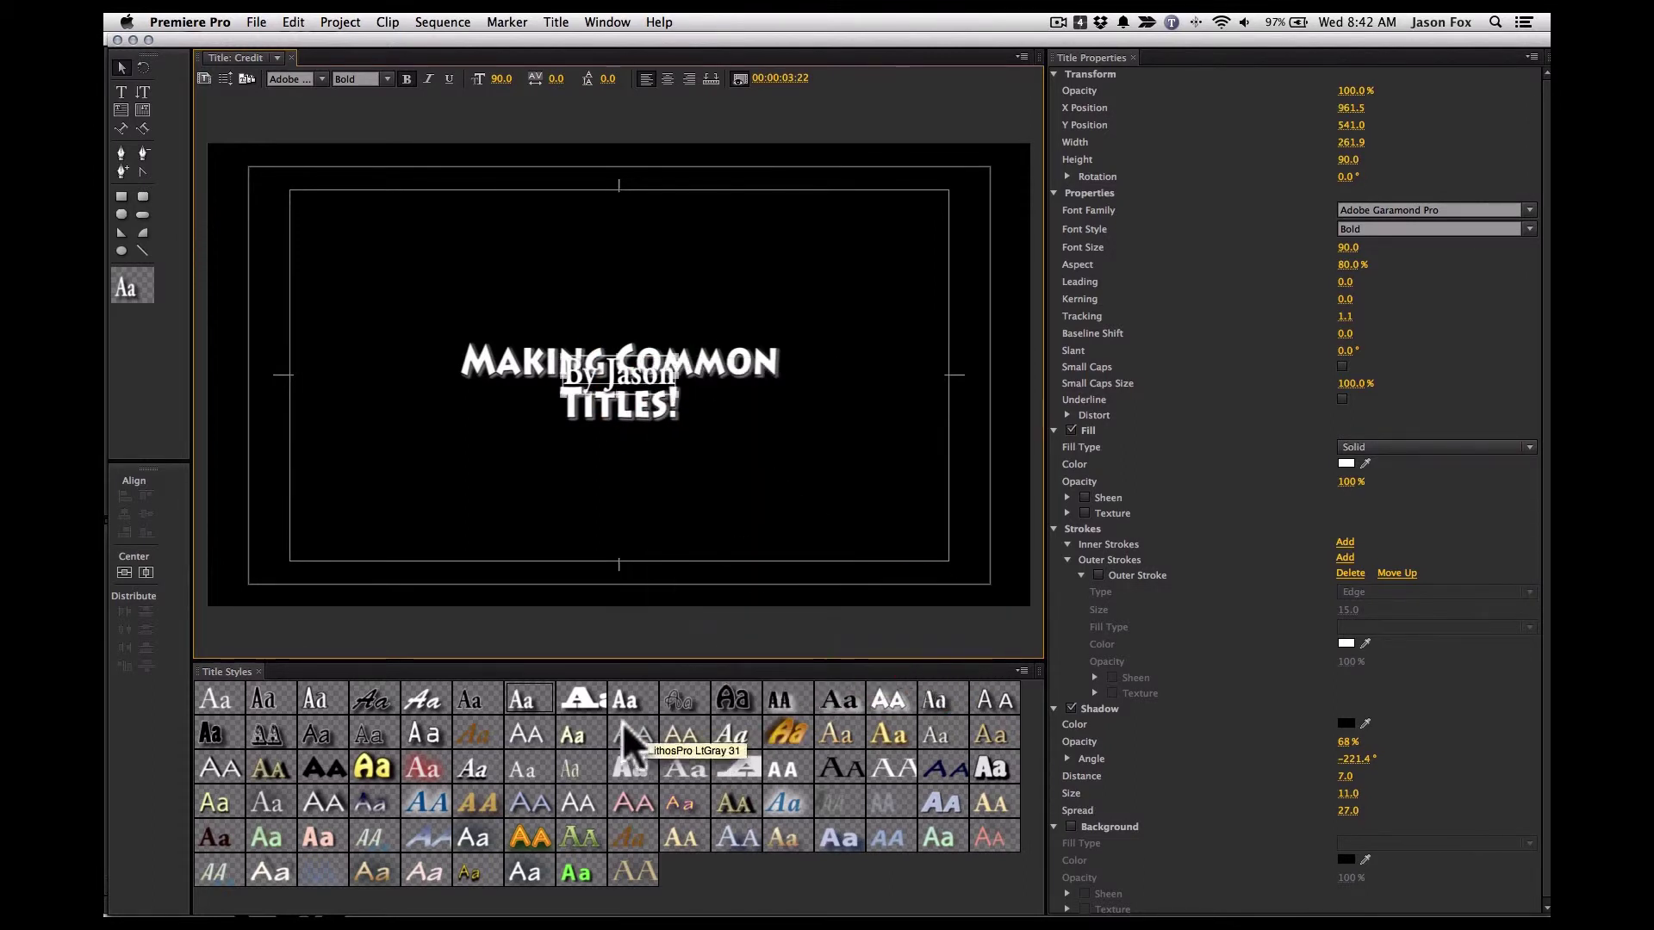
pyautogui.click(910, 704)
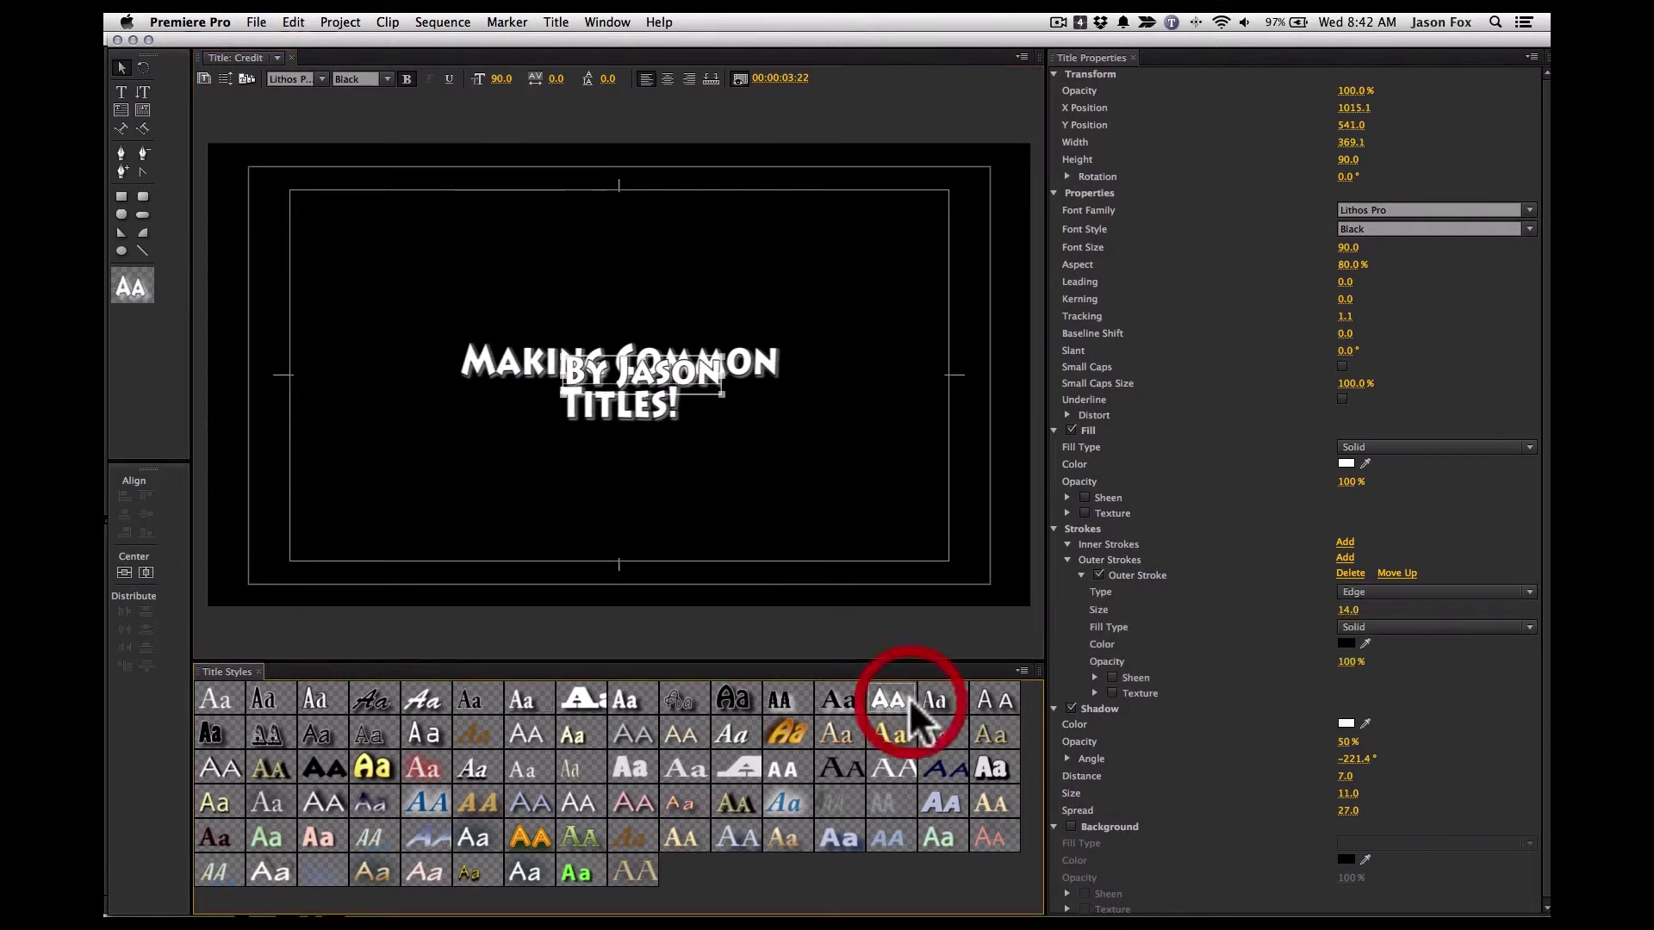
pyautogui.rightClick(661, 386)
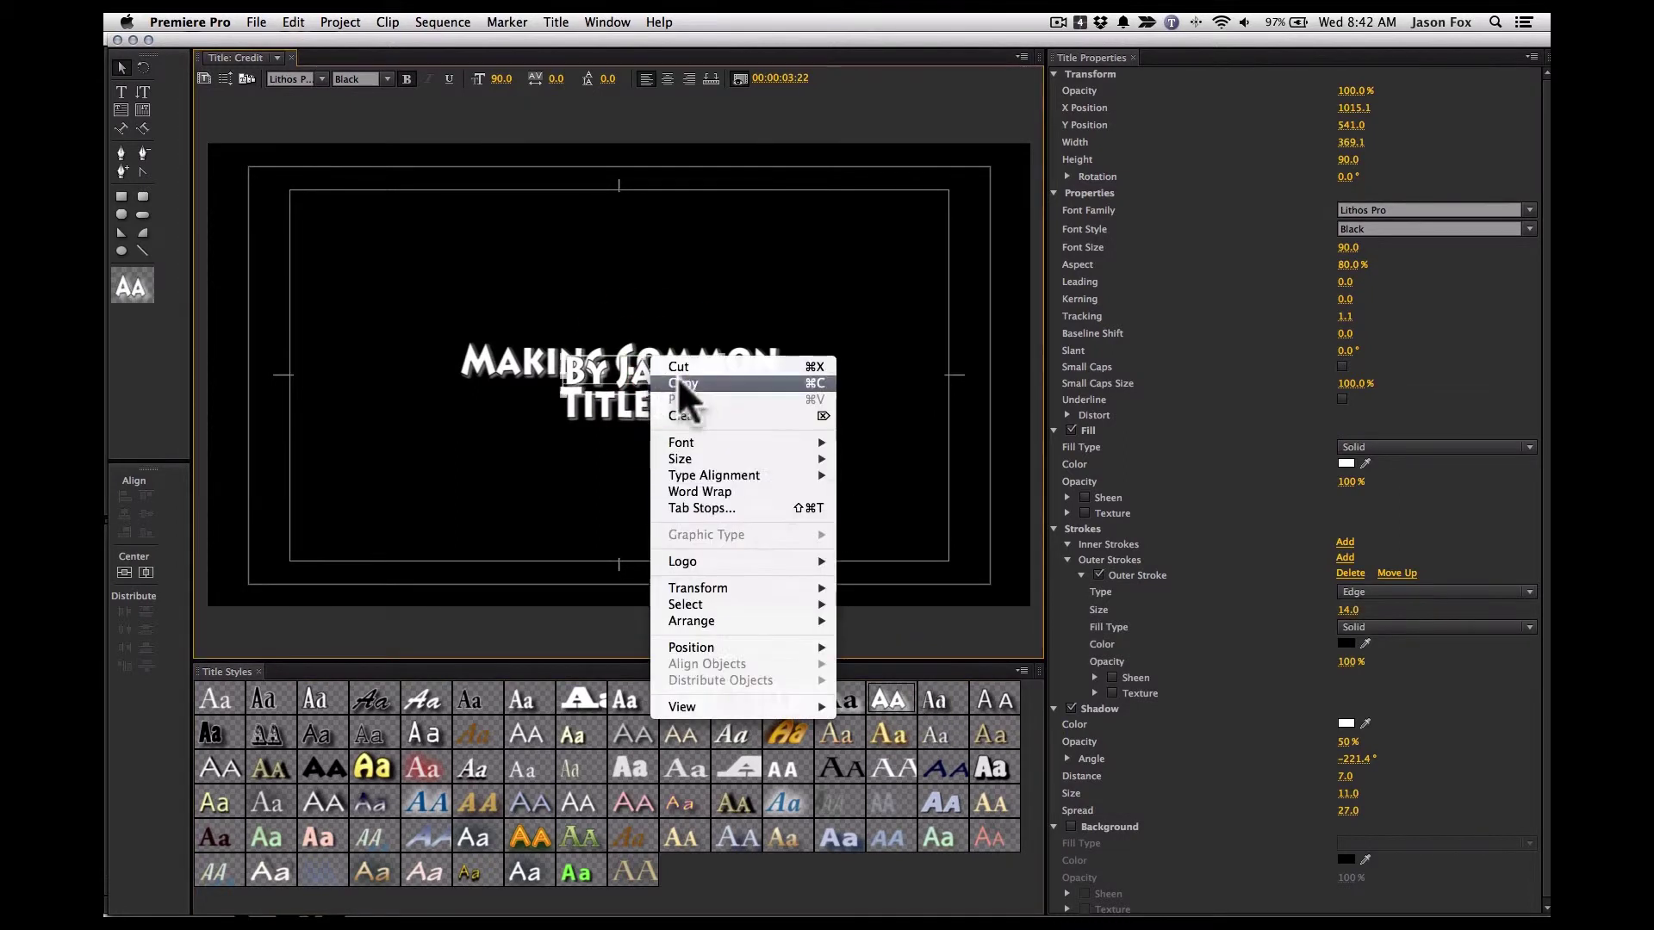
pyautogui.moveTo(782, 622)
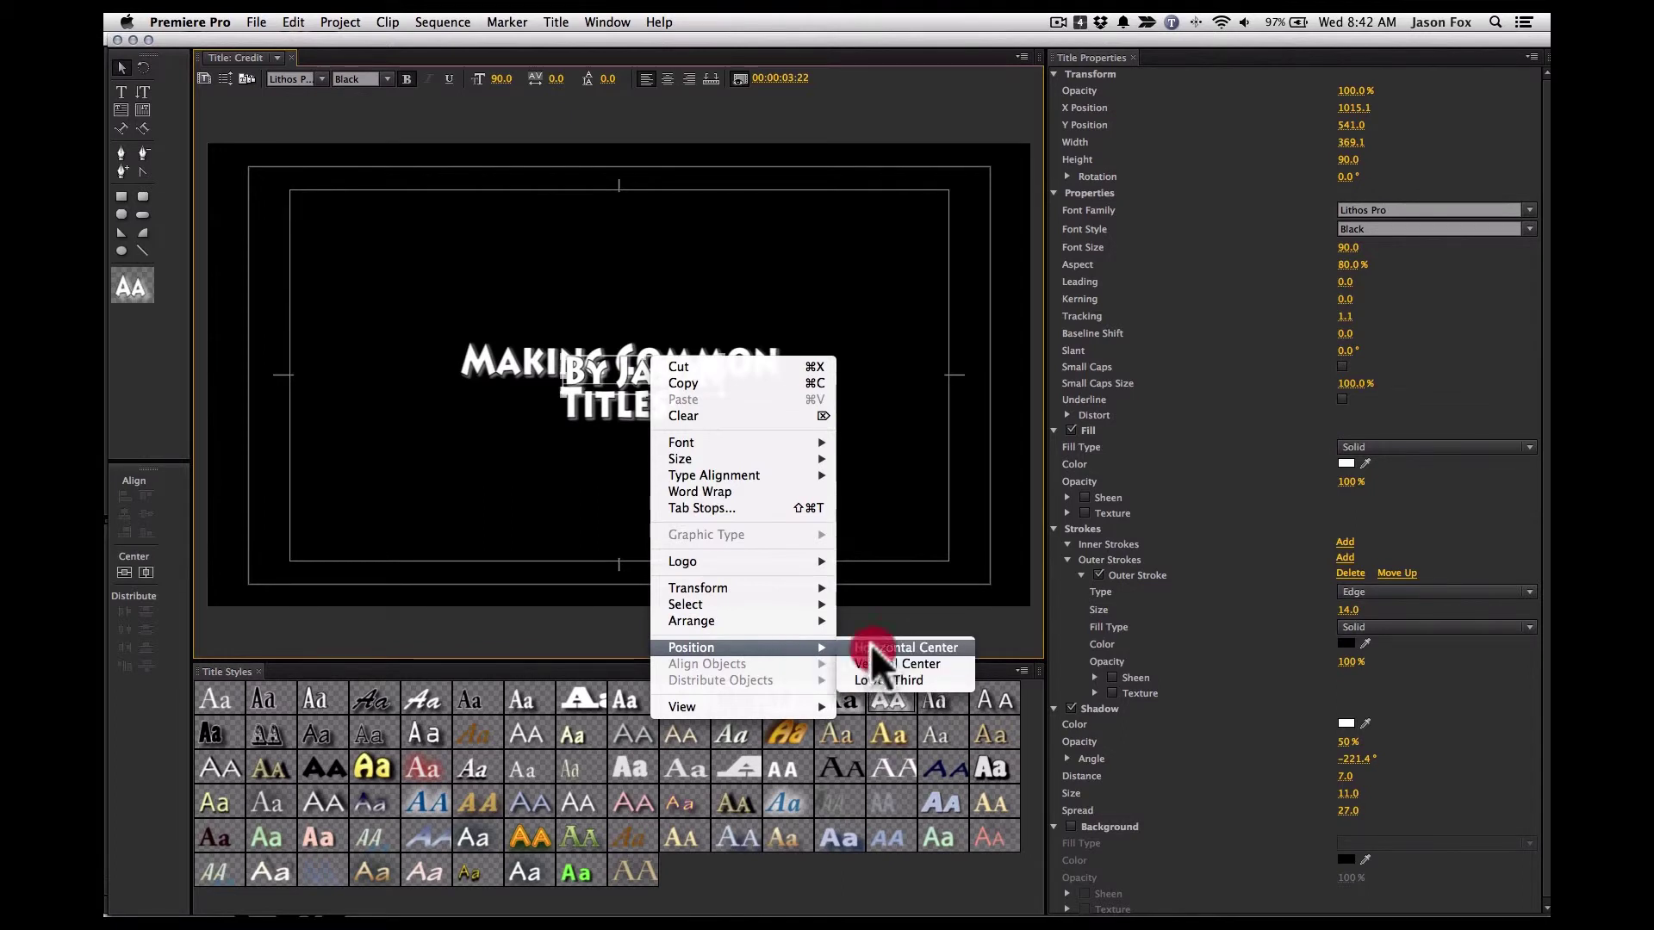
pyautogui.click(868, 661)
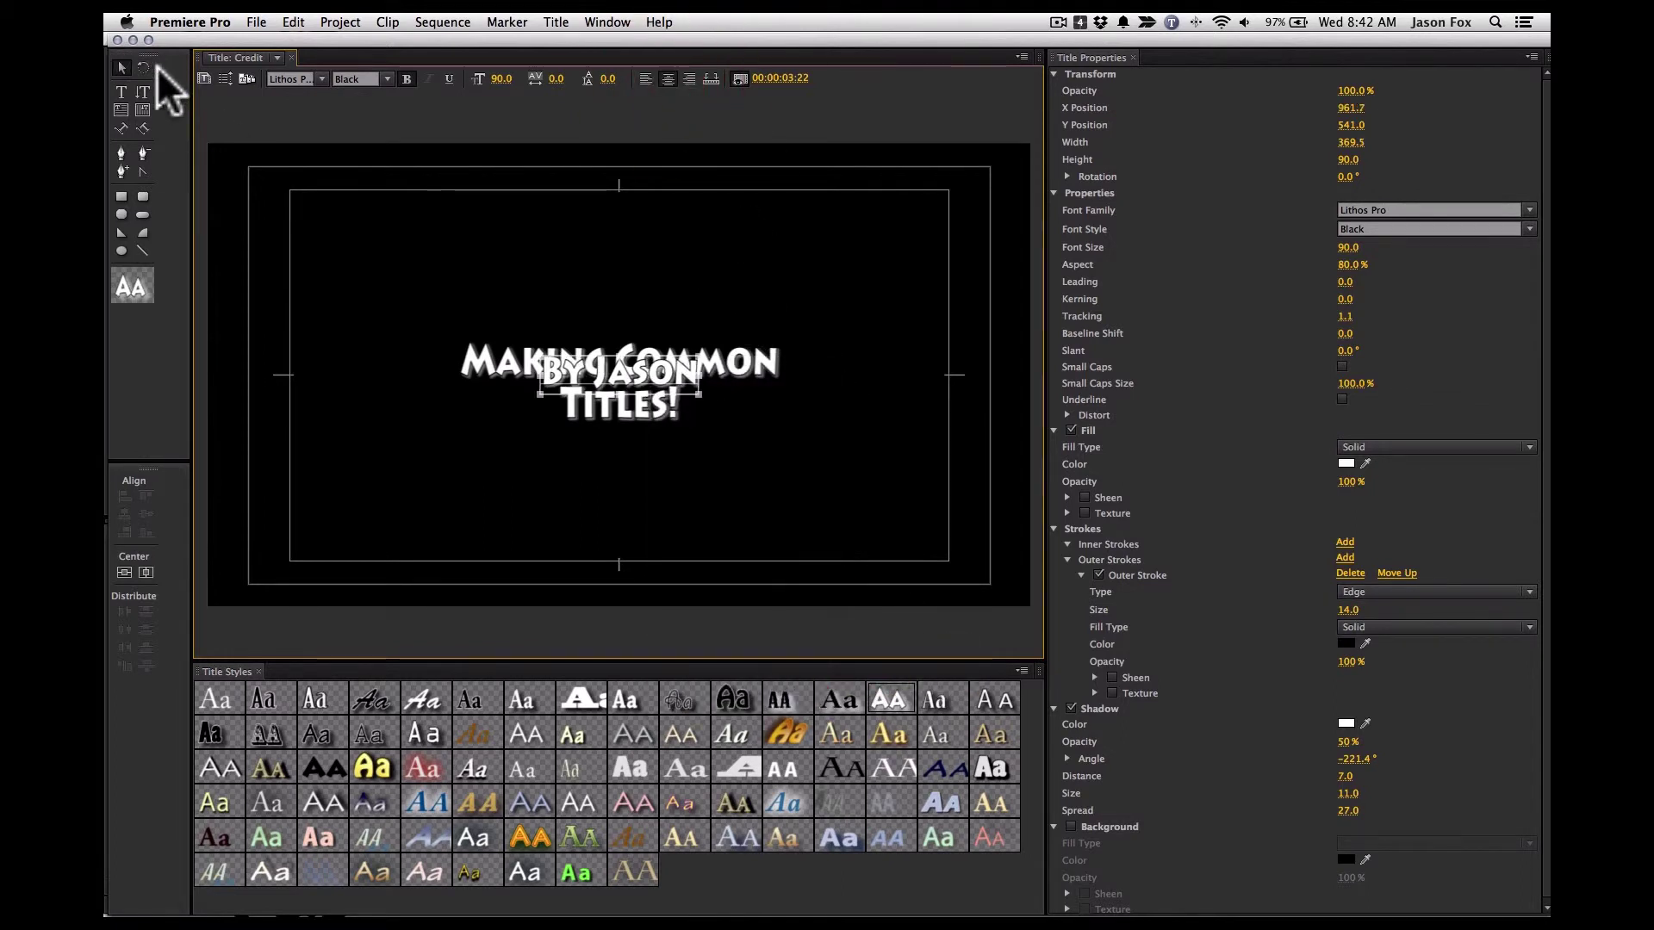
pyautogui.click(118, 40)
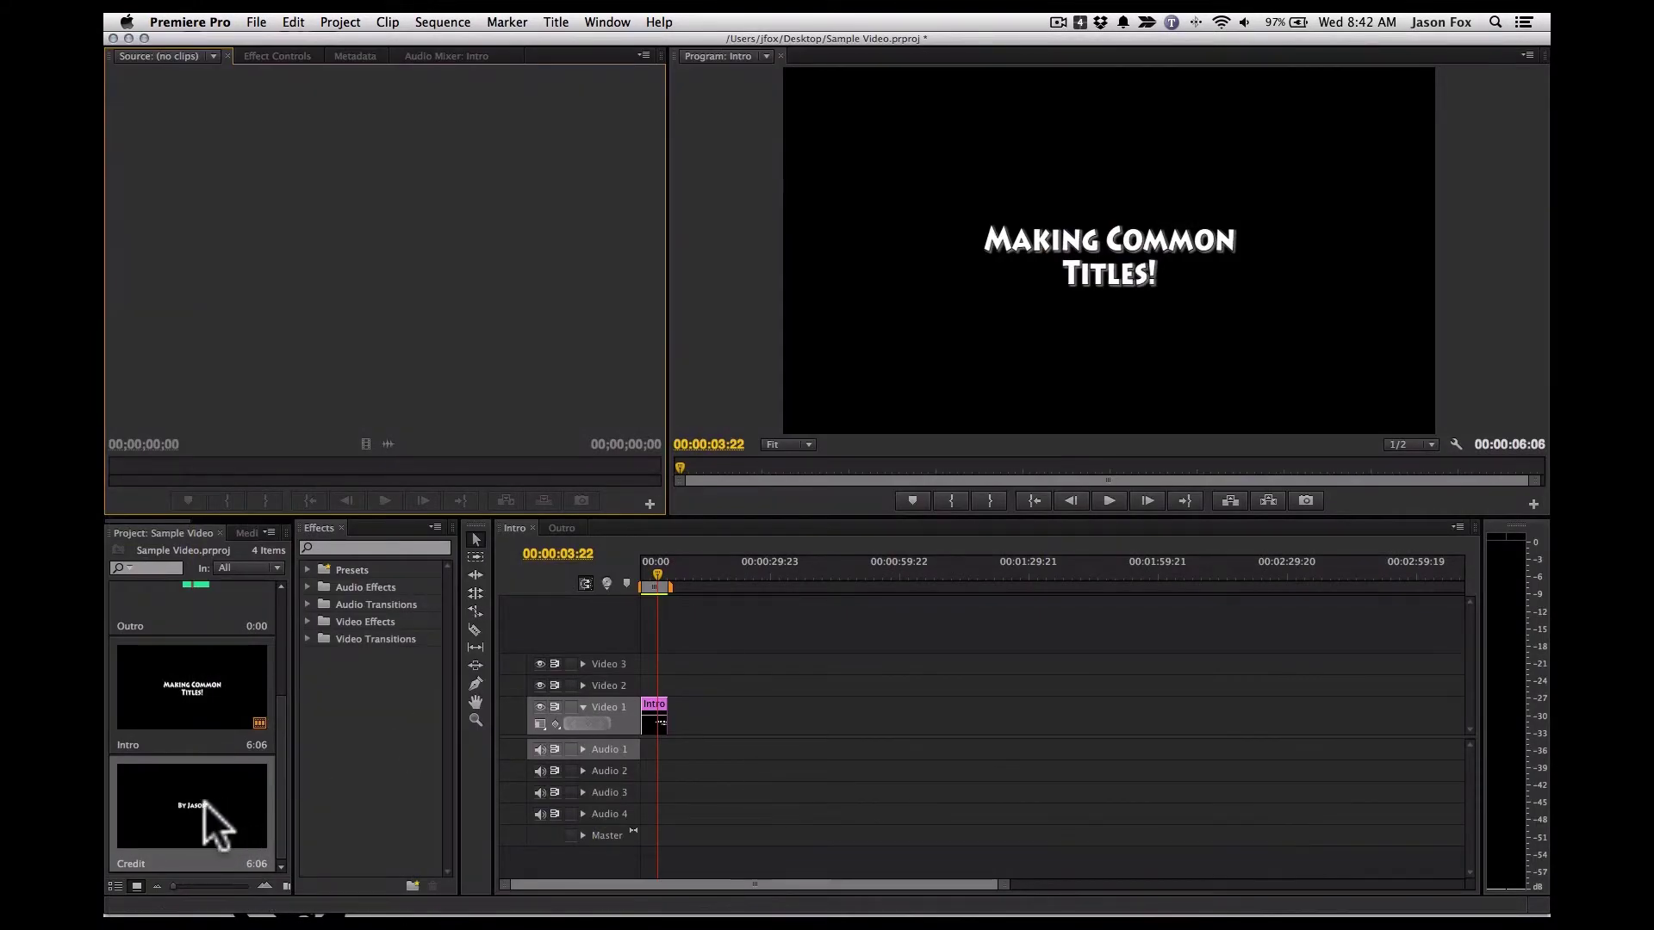
# Step: Place the Credit title after Intro on Video 1 and trim the two clips at the cut
pyautogui.moveTo(204, 803); pyautogui.dragTo(690, 732)
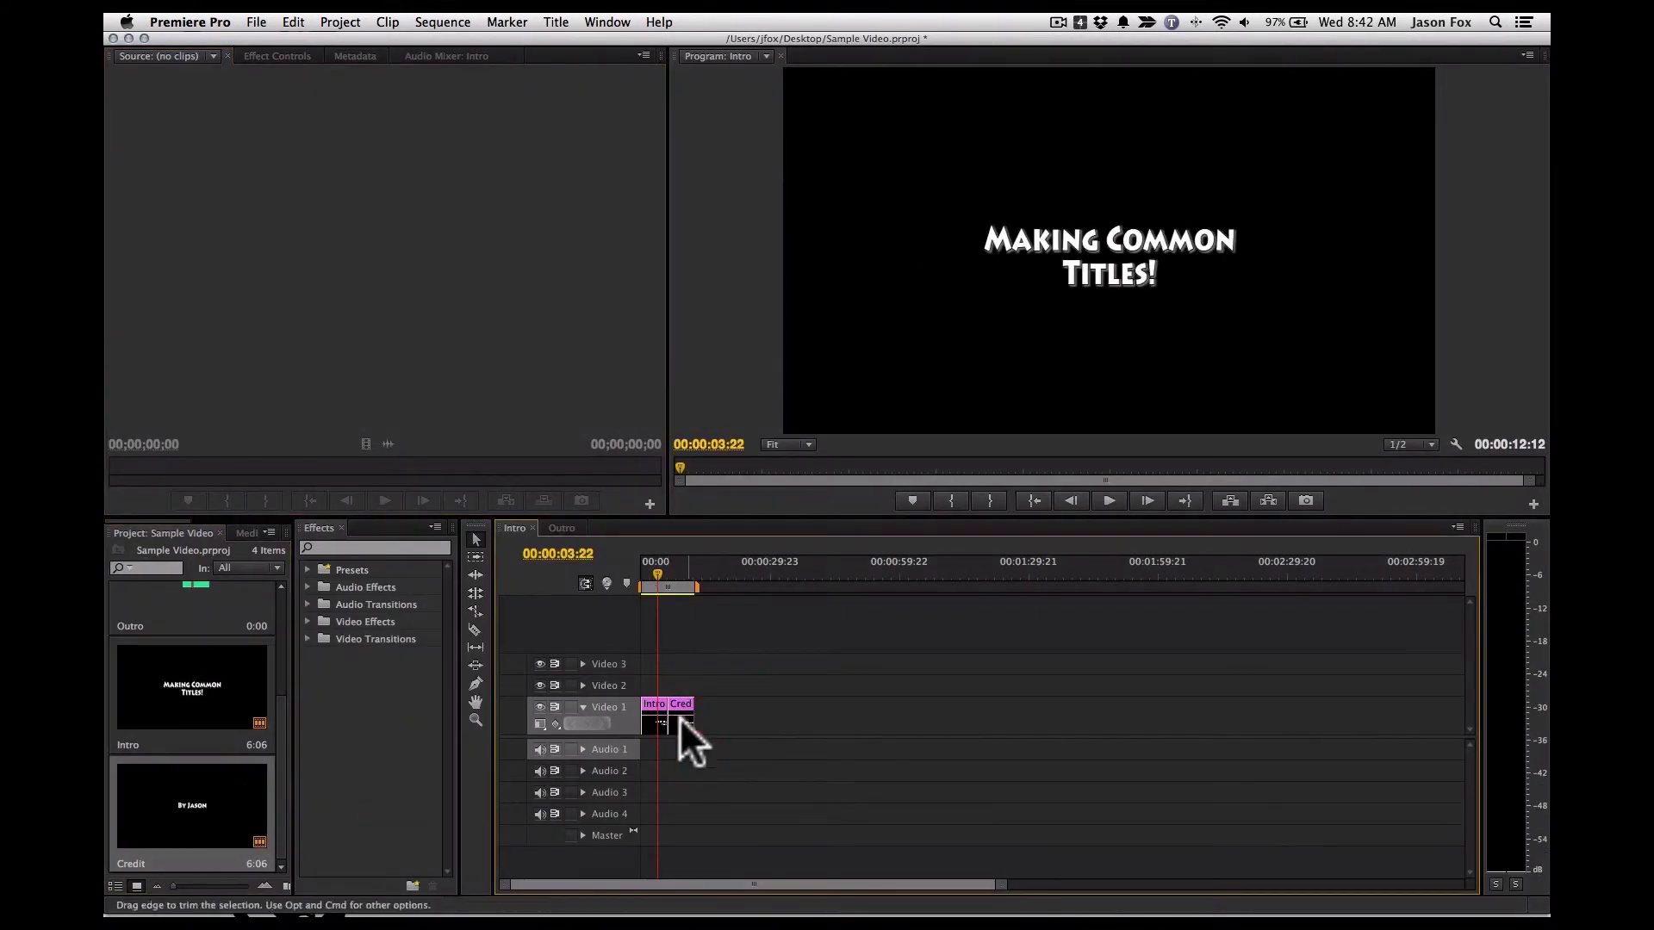
pyautogui.scroll(2, 650, 719)
pyautogui.scroll(3, 652, 715)
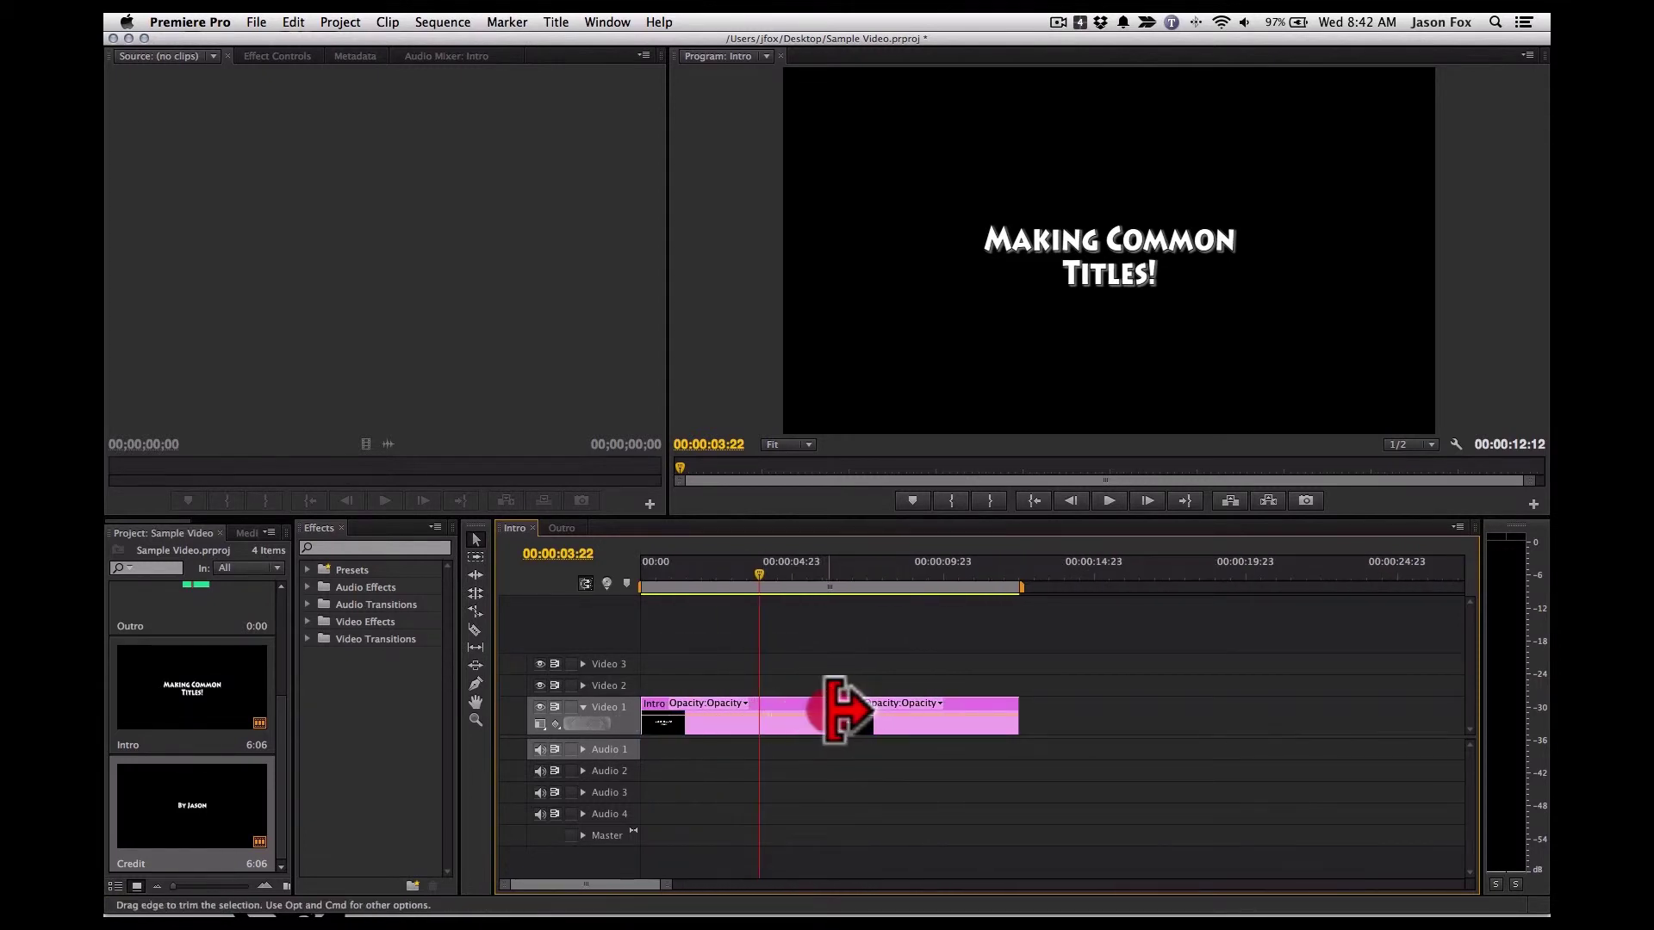
pyautogui.moveTo(840, 711); pyautogui.dragTo(875, 713)
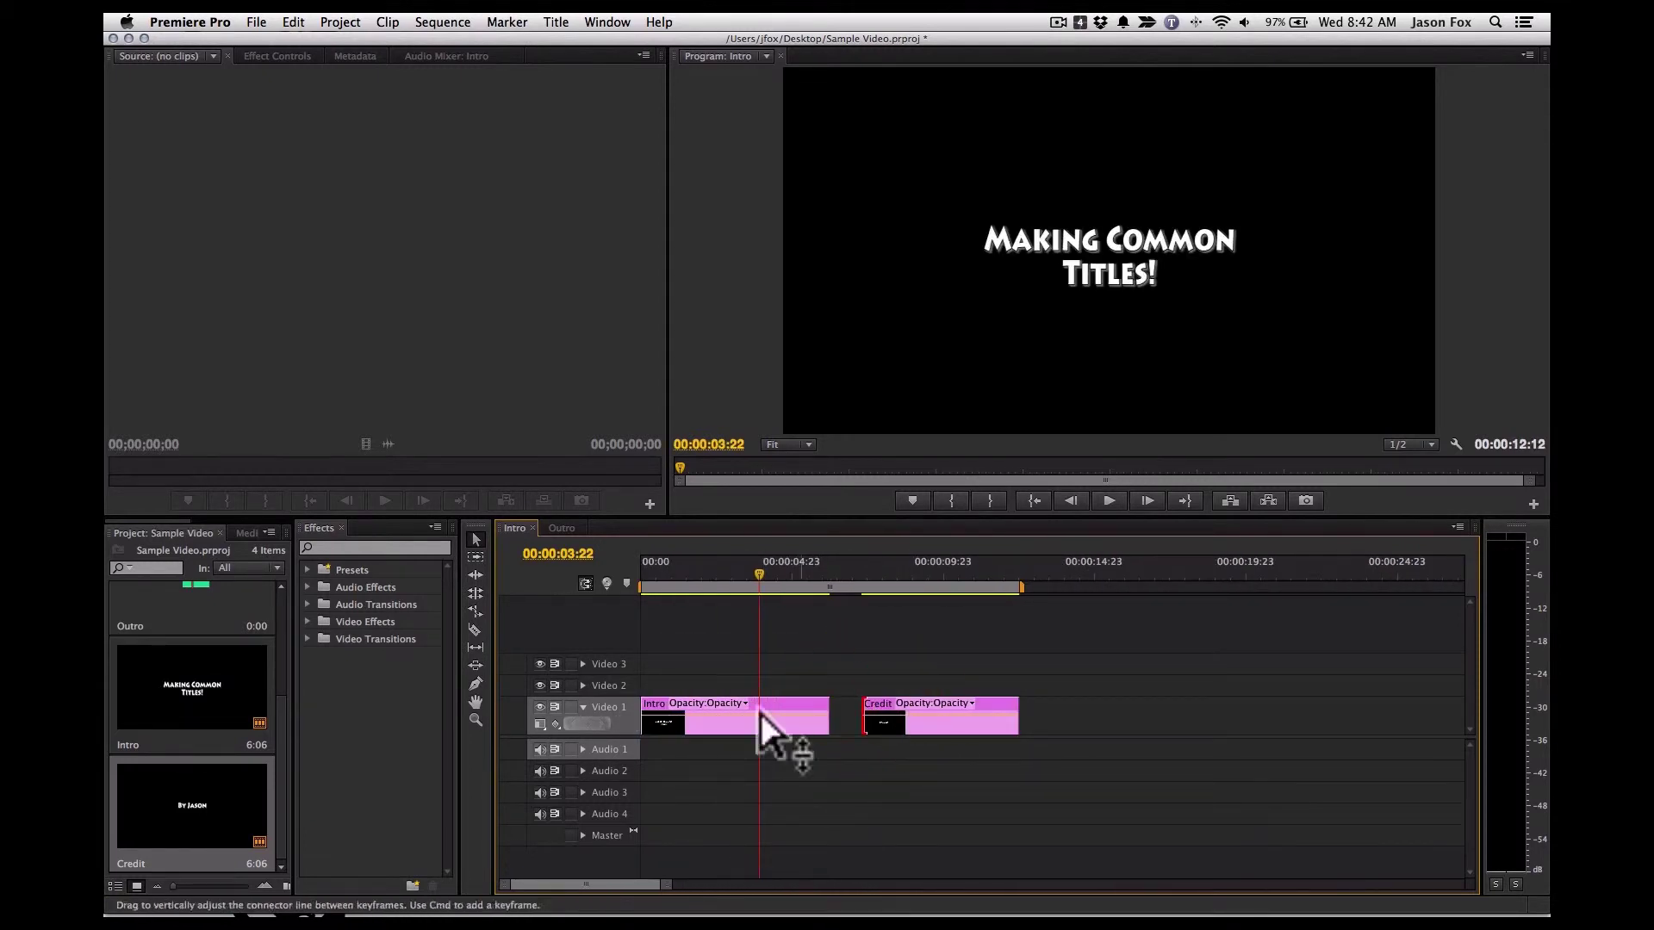
pyautogui.moveTo(810, 712); pyautogui.dragTo(733, 711)
pyautogui.moveTo(861, 712); pyautogui.dragTo(761, 717)
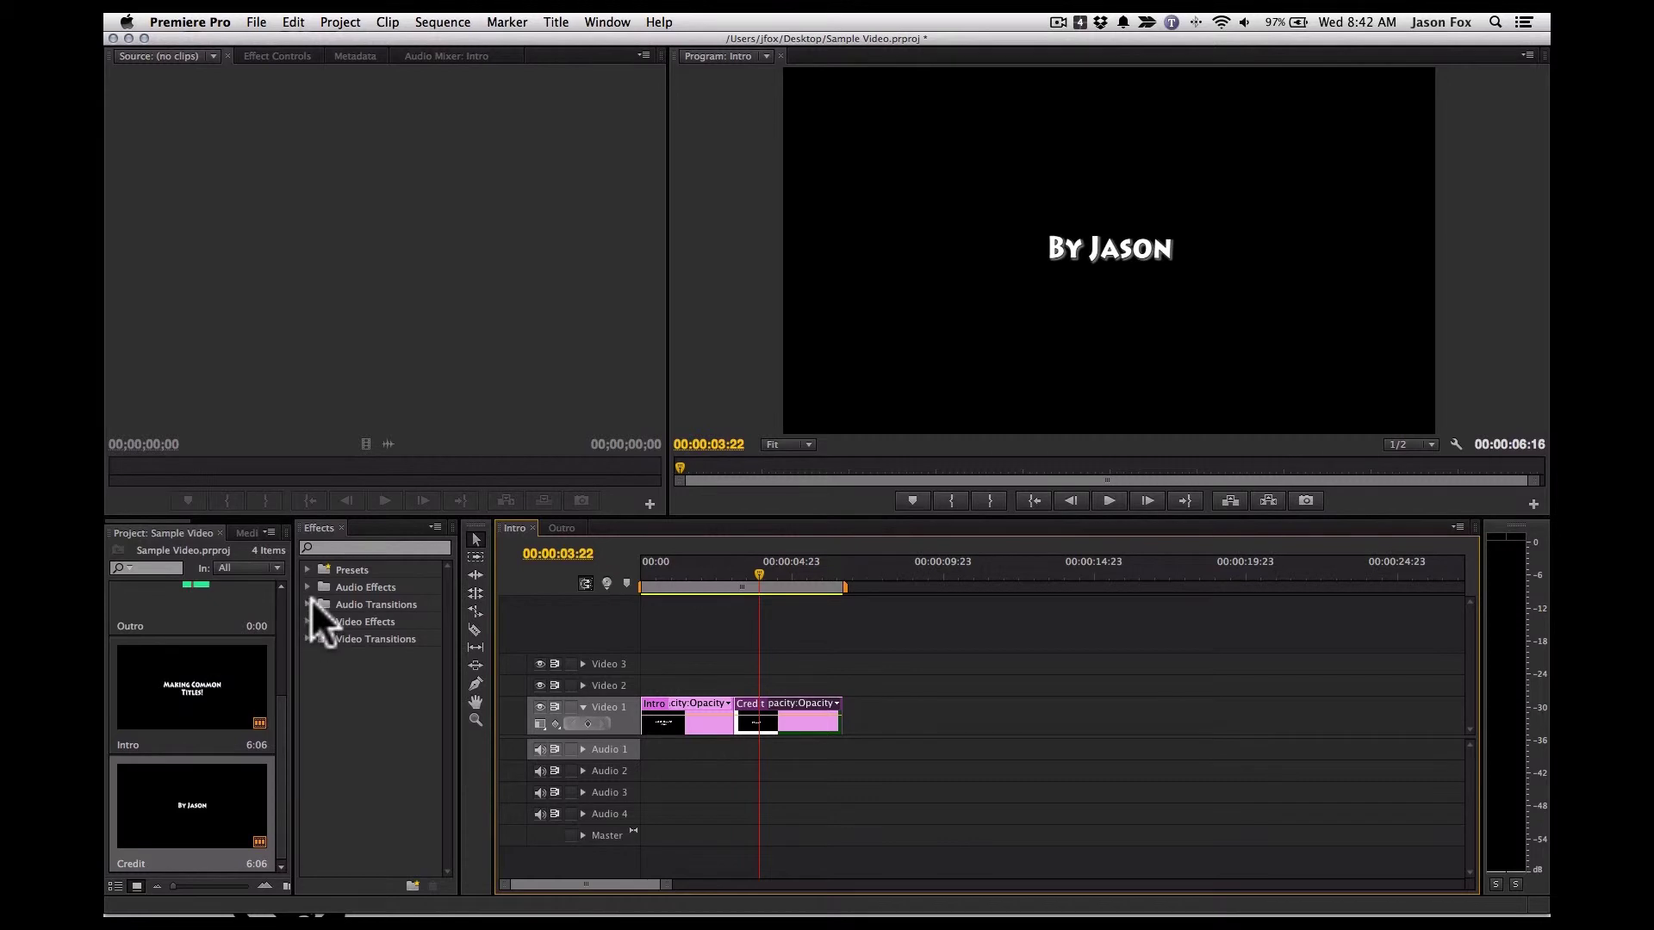
# Step: Add a Dip to Black dissolve between Intro and Credit, preview it, then open Outro
pyautogui.click(308, 621)
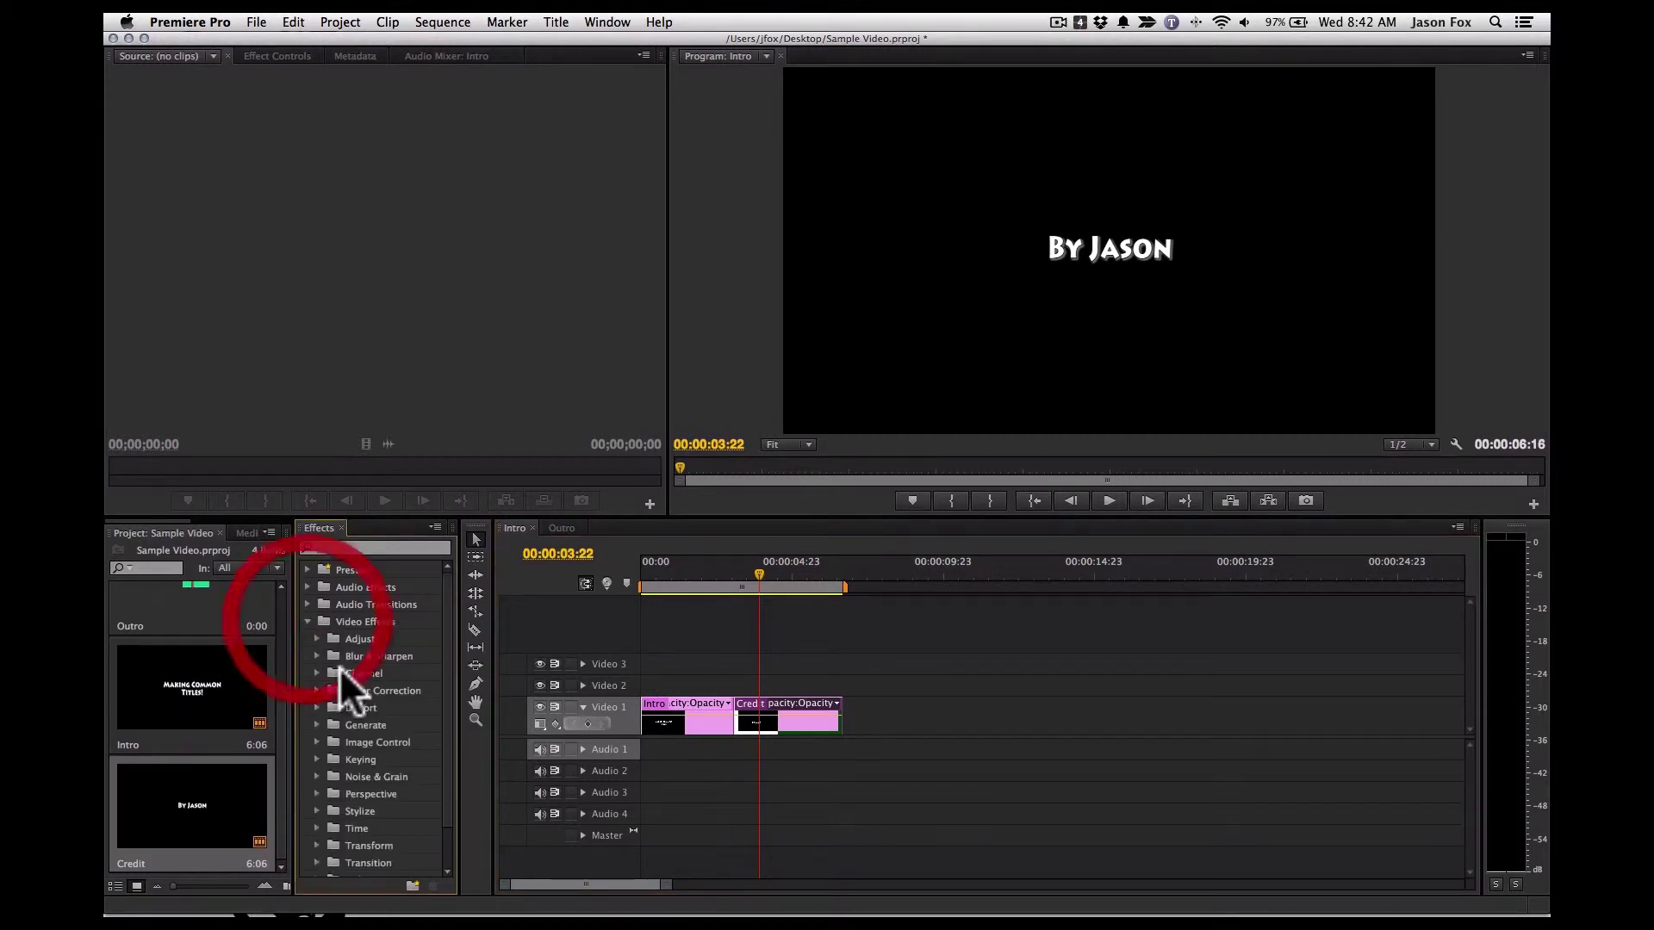
pyautogui.click(307, 622)
pyautogui.click(307, 603)
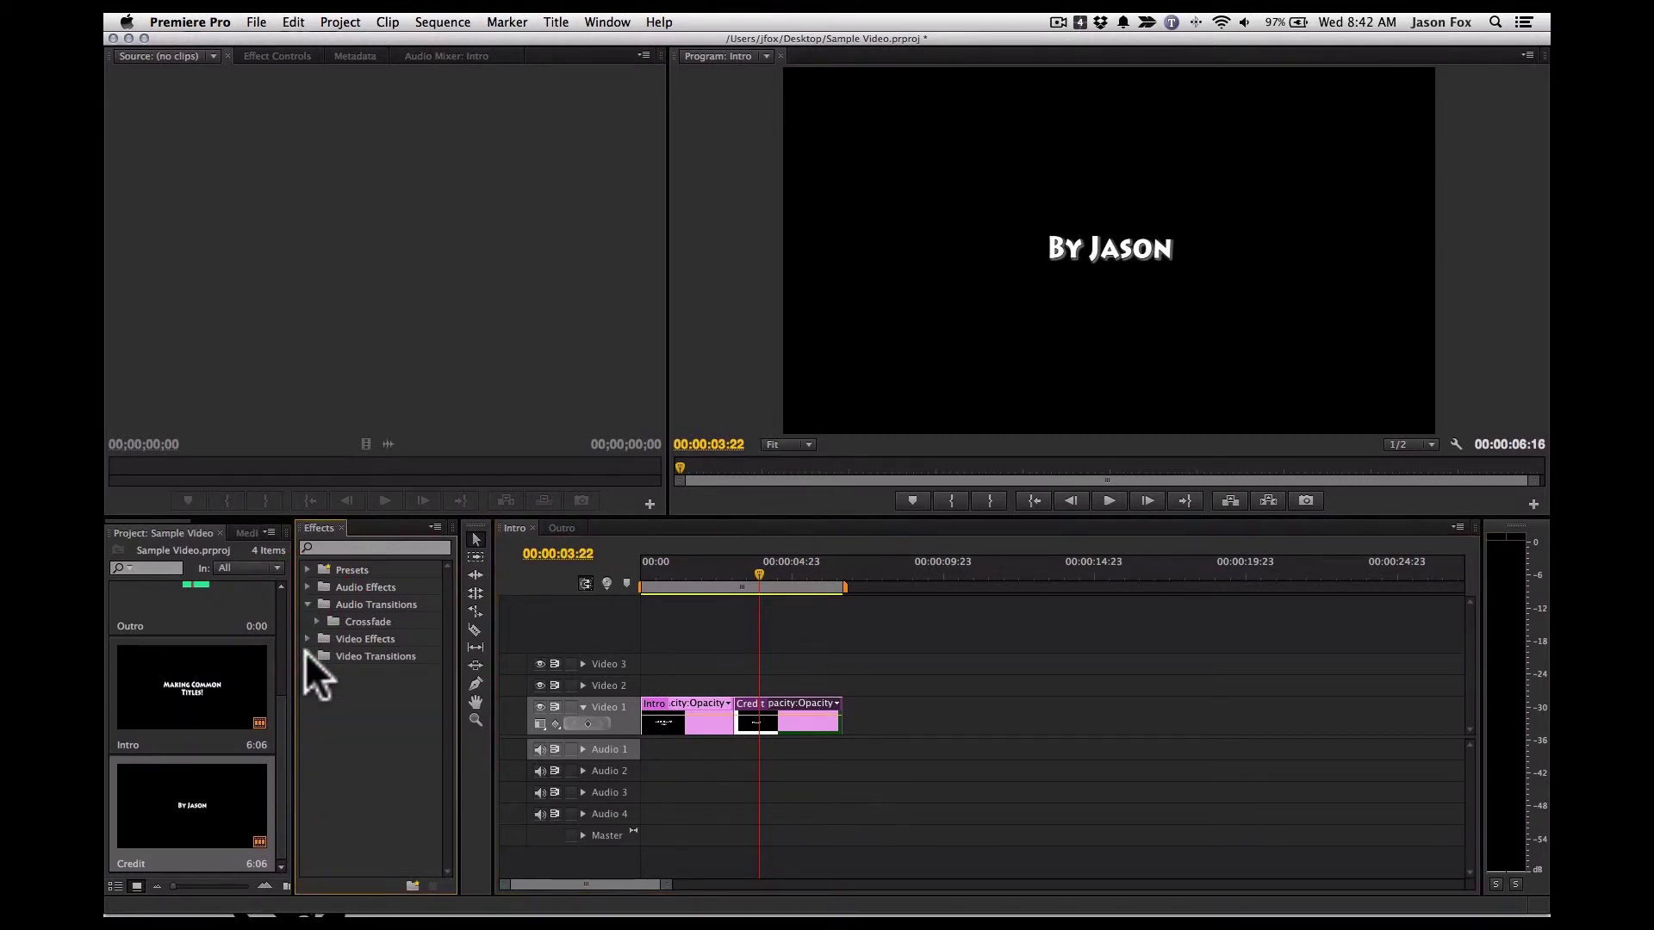
pyautogui.click(308, 657)
pyautogui.click(318, 690)
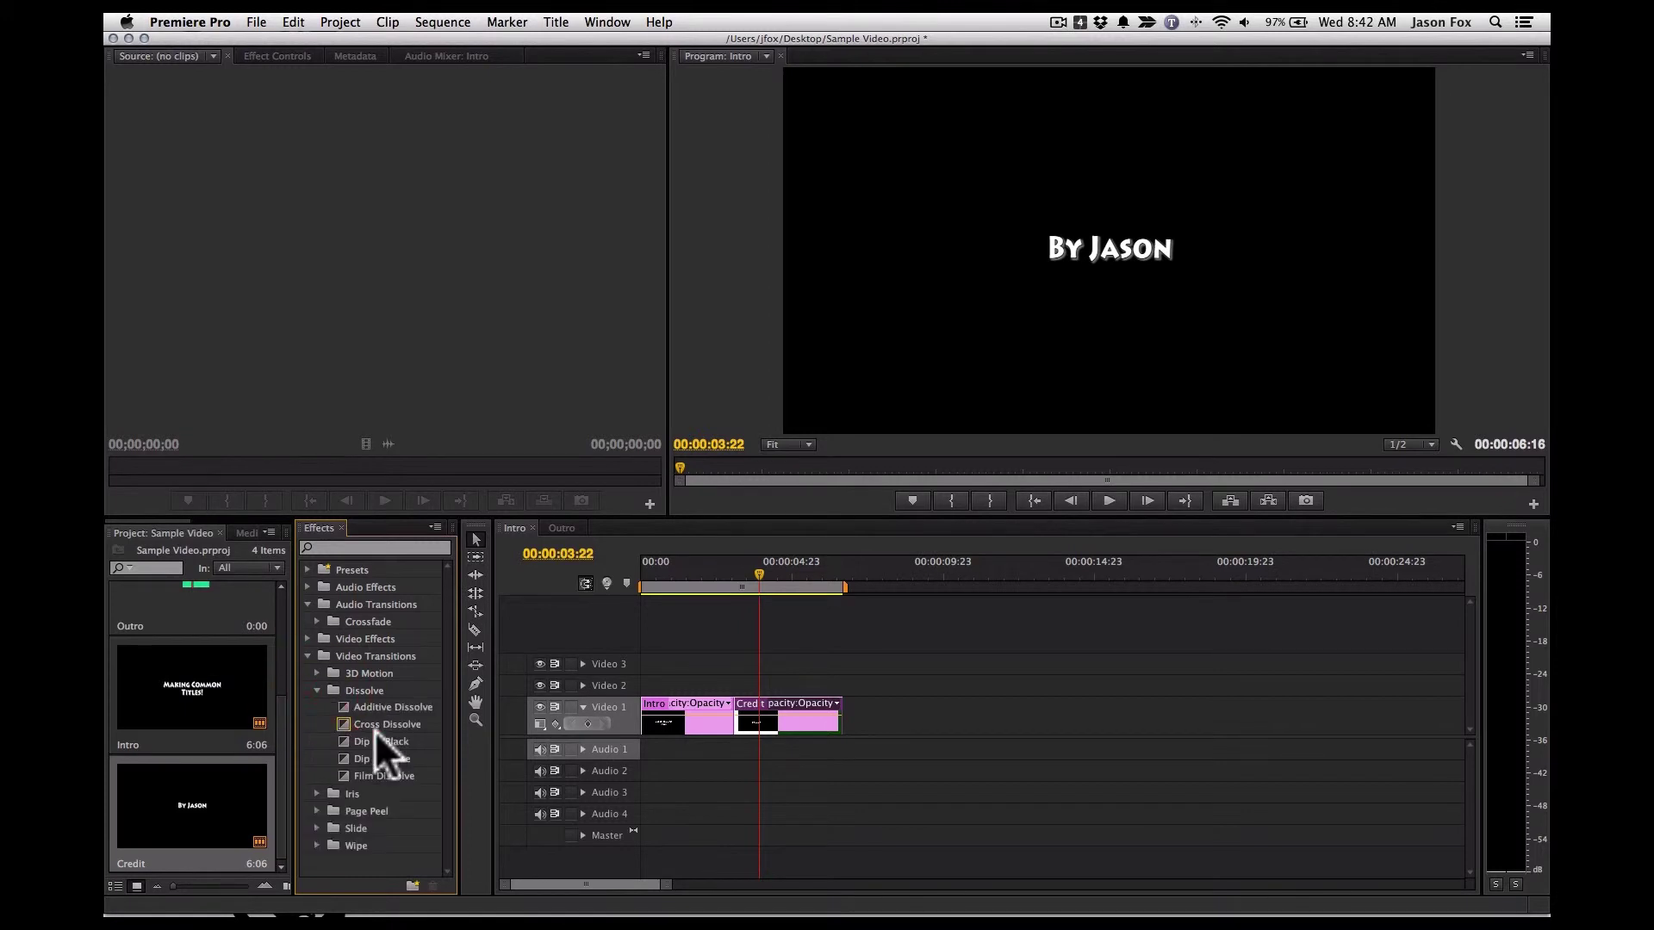
pyautogui.moveTo(376, 739); pyautogui.dragTo(737, 716)
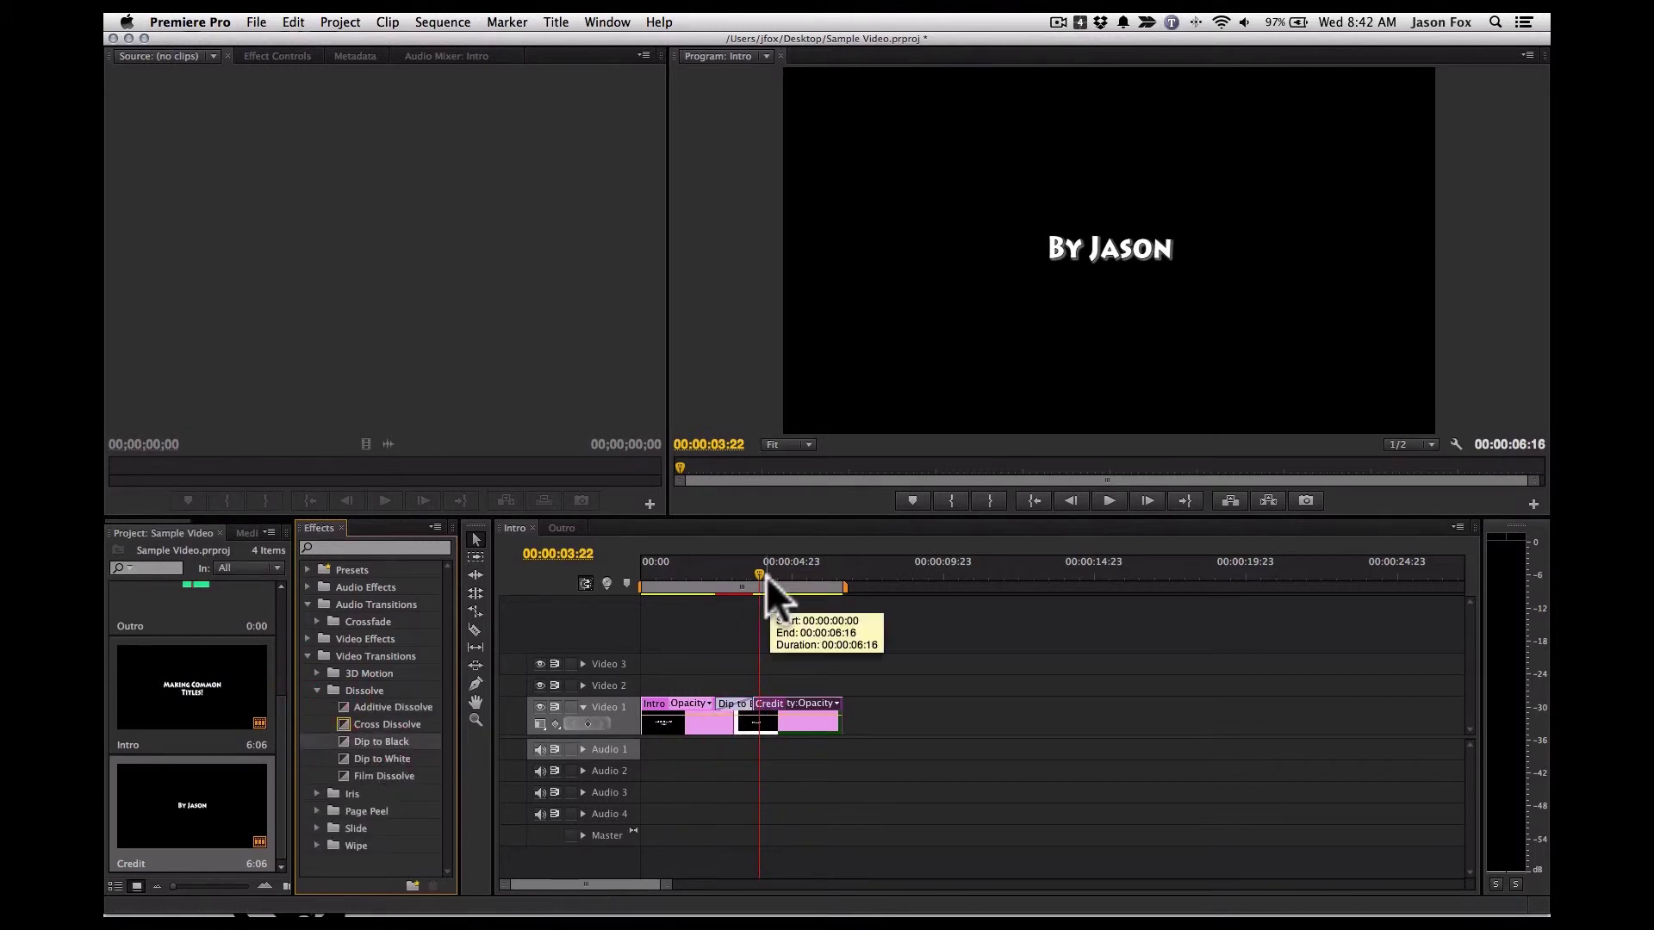
pyautogui.moveTo(760, 573); pyautogui.dragTo(619, 575)
pyautogui.press('space')
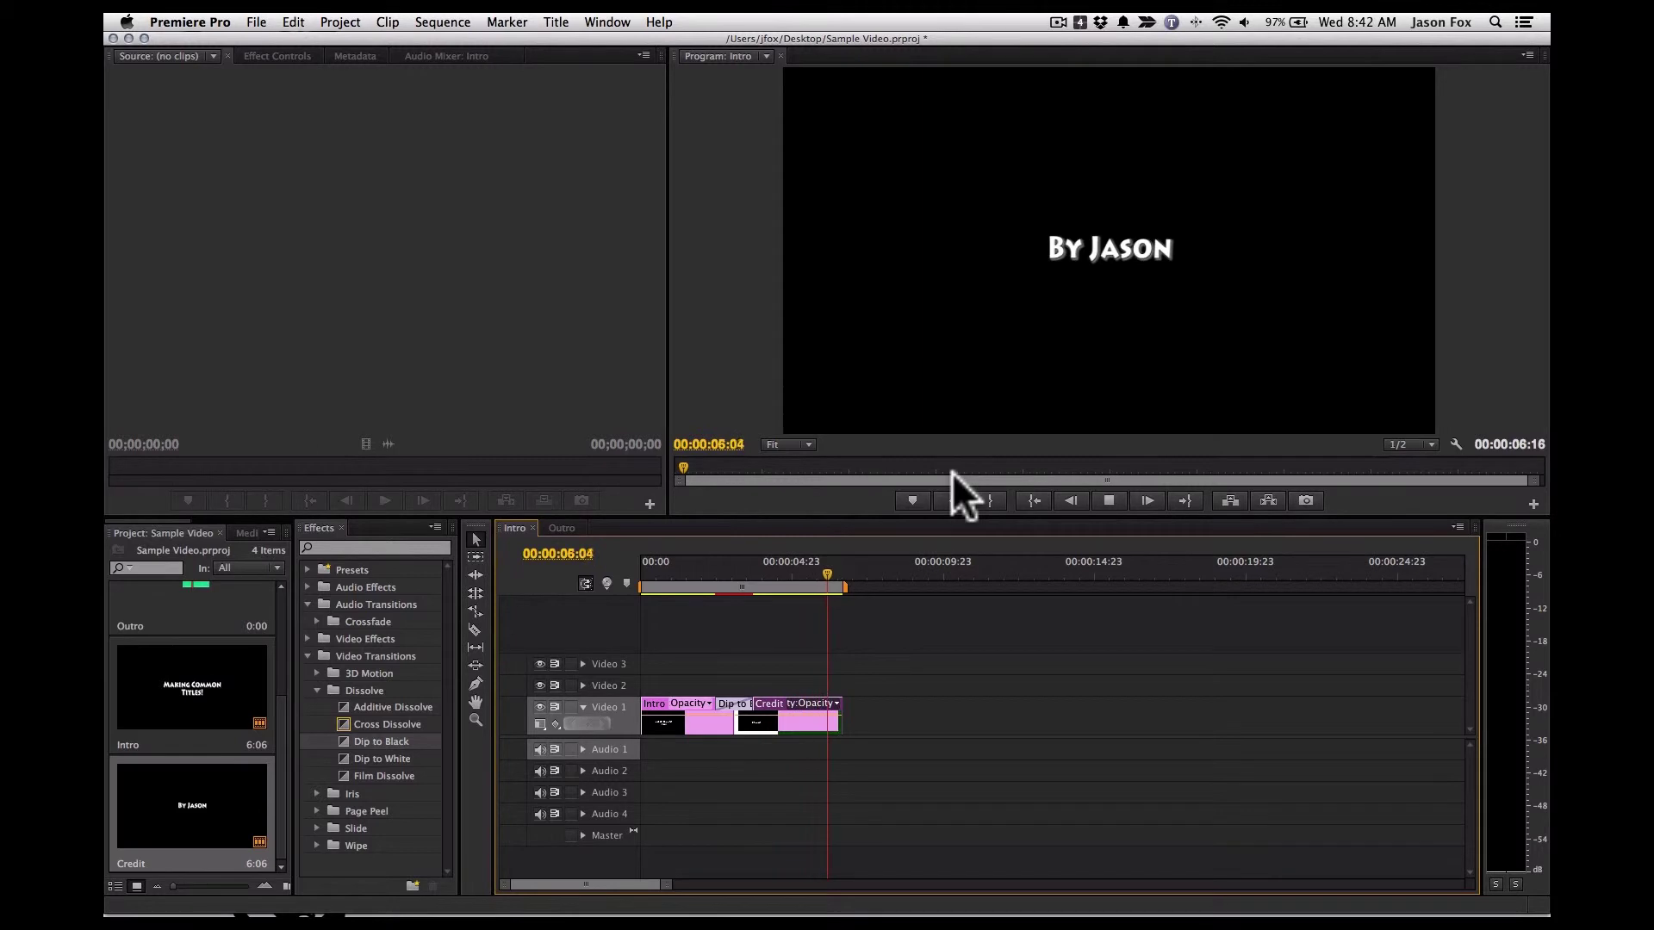
pyautogui.click(562, 528)
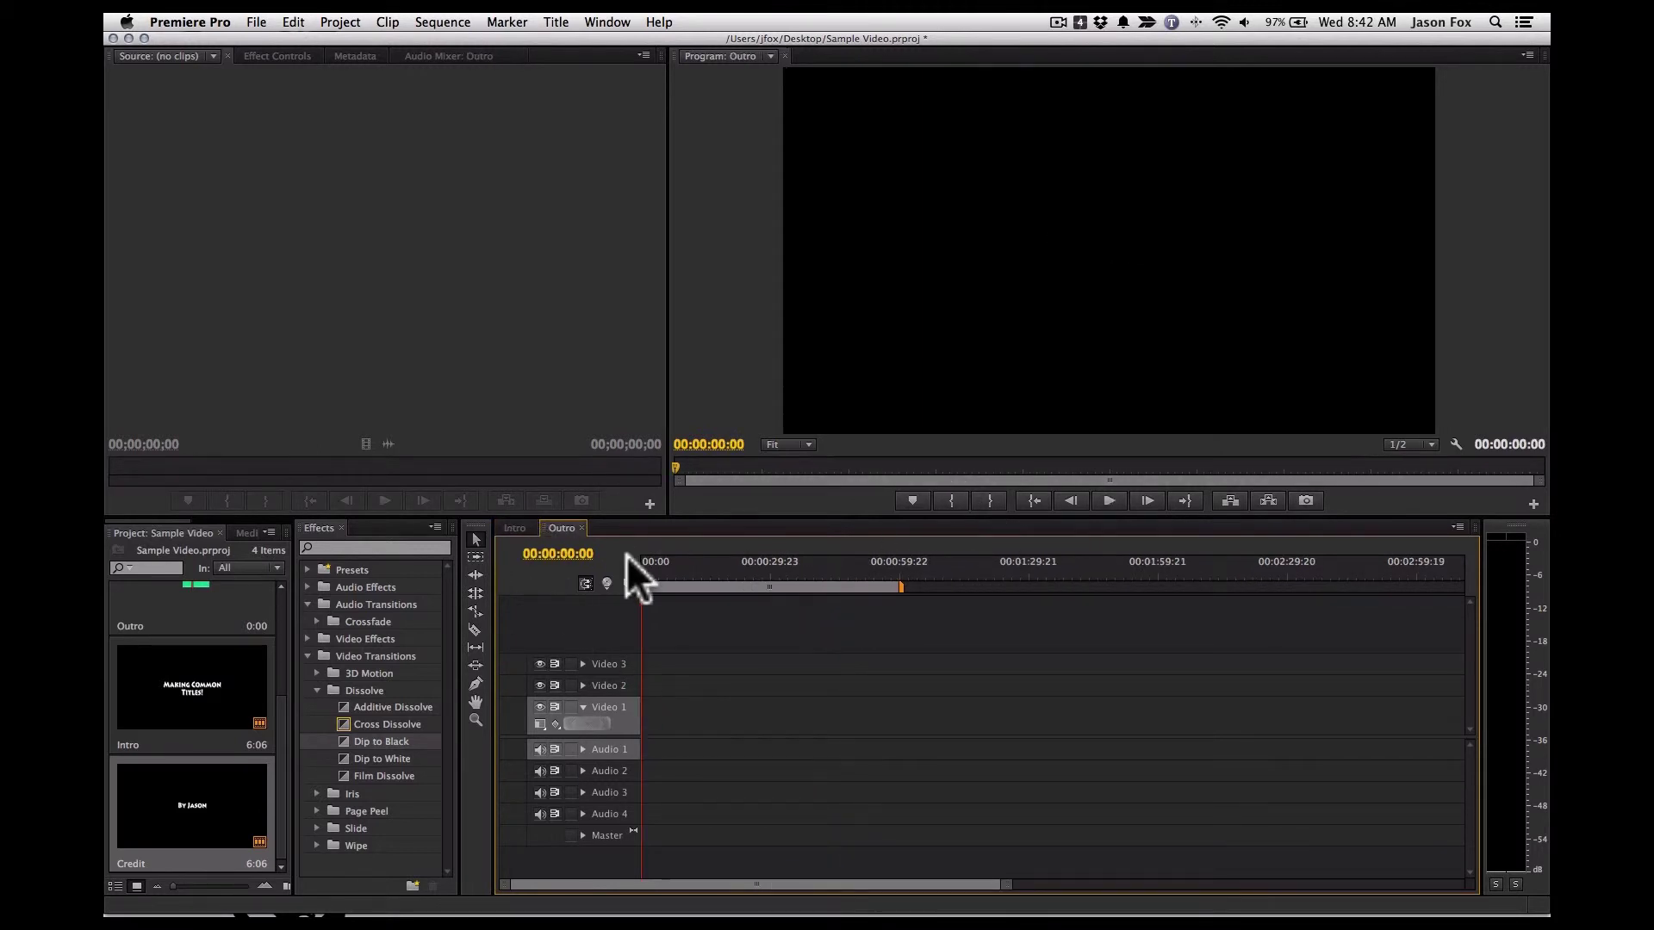
# Step: Duplicate the Credit title and place Credit Copy at the start of Outro
pyautogui.rightClick(182, 797)
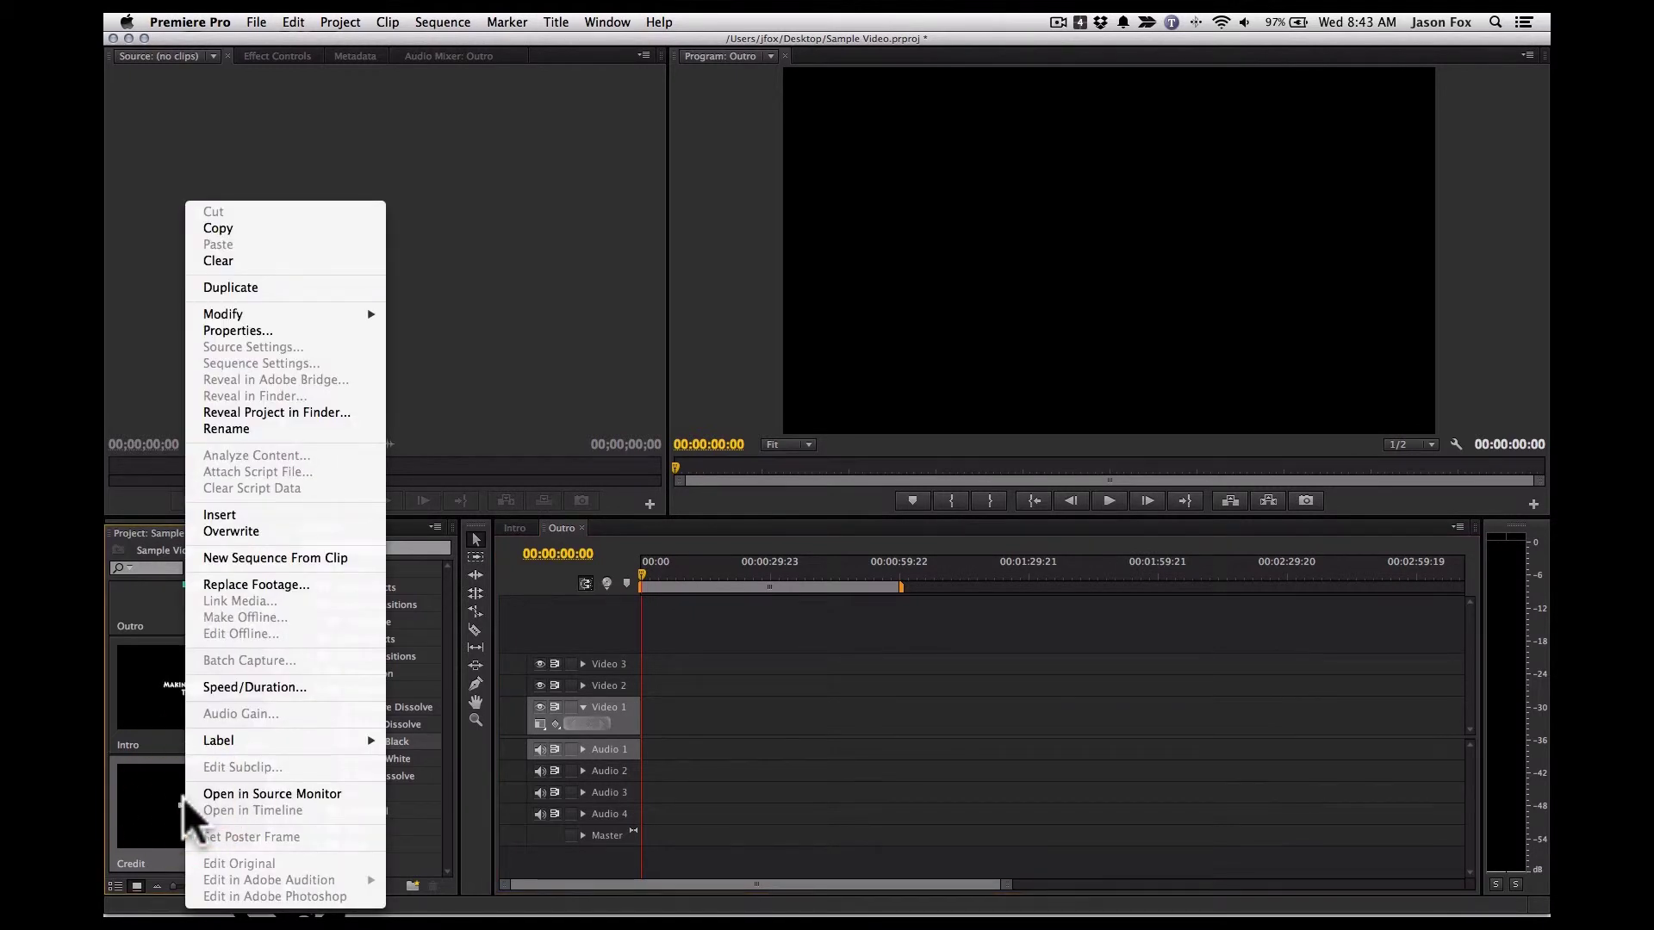
pyautogui.click(284, 287)
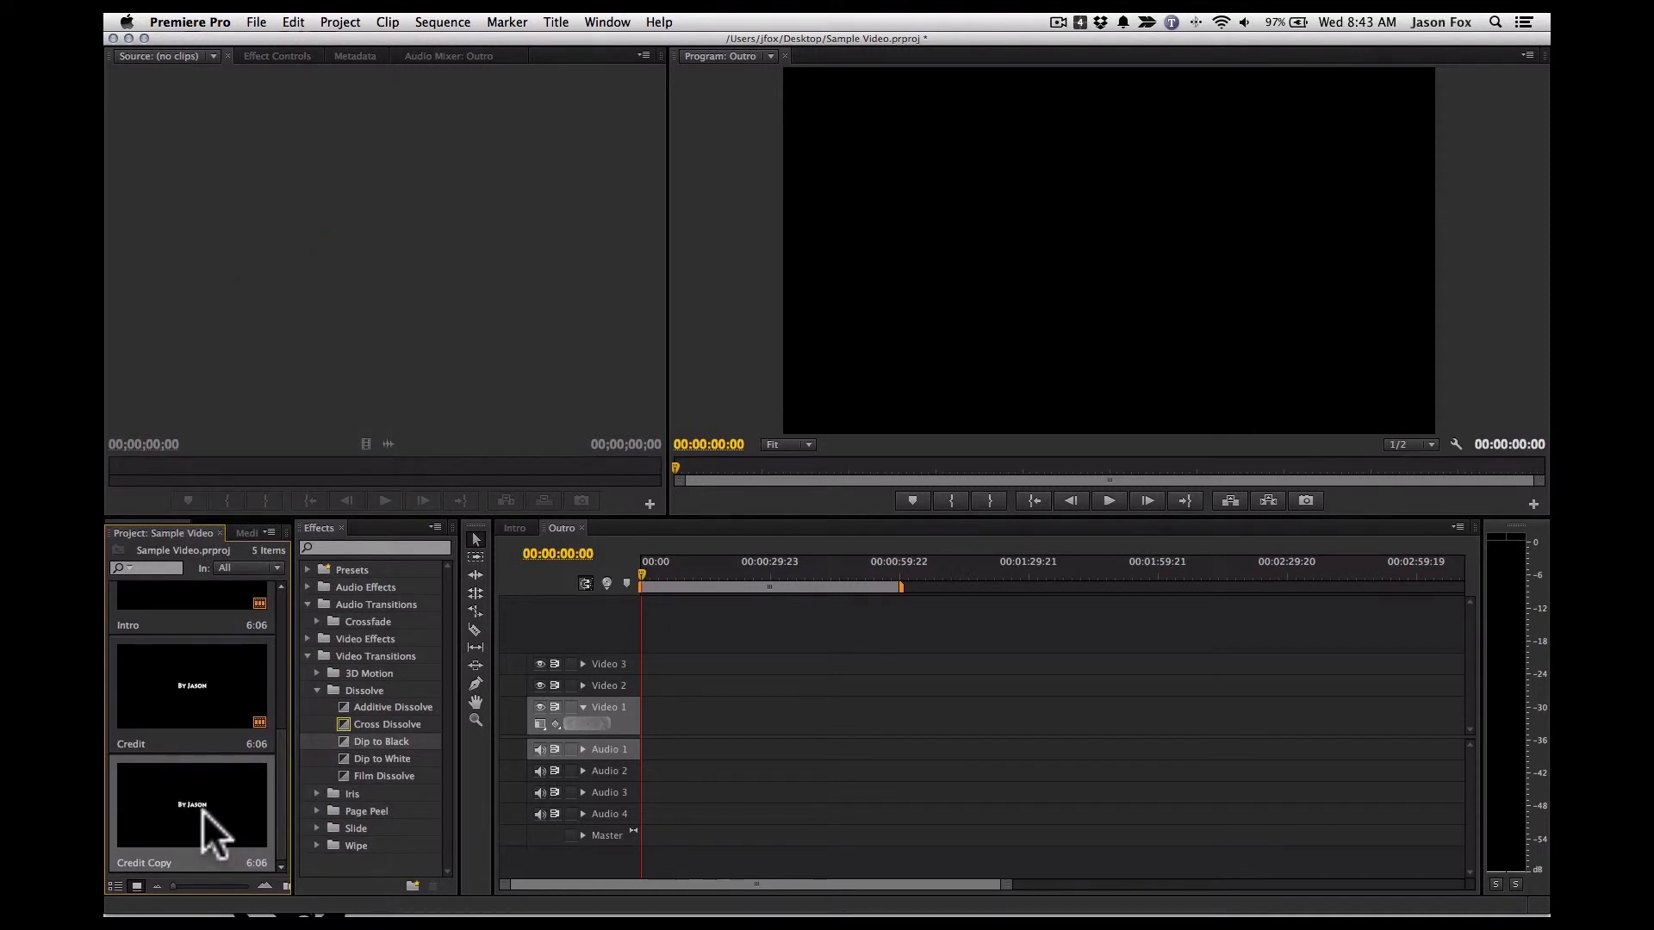
pyautogui.moveTo(193, 814); pyautogui.dragTo(649, 715)
# Step: Change Credit Copy's text to 'Thanks For Watching' in the Titler
pyautogui.doubleClick(649, 715)
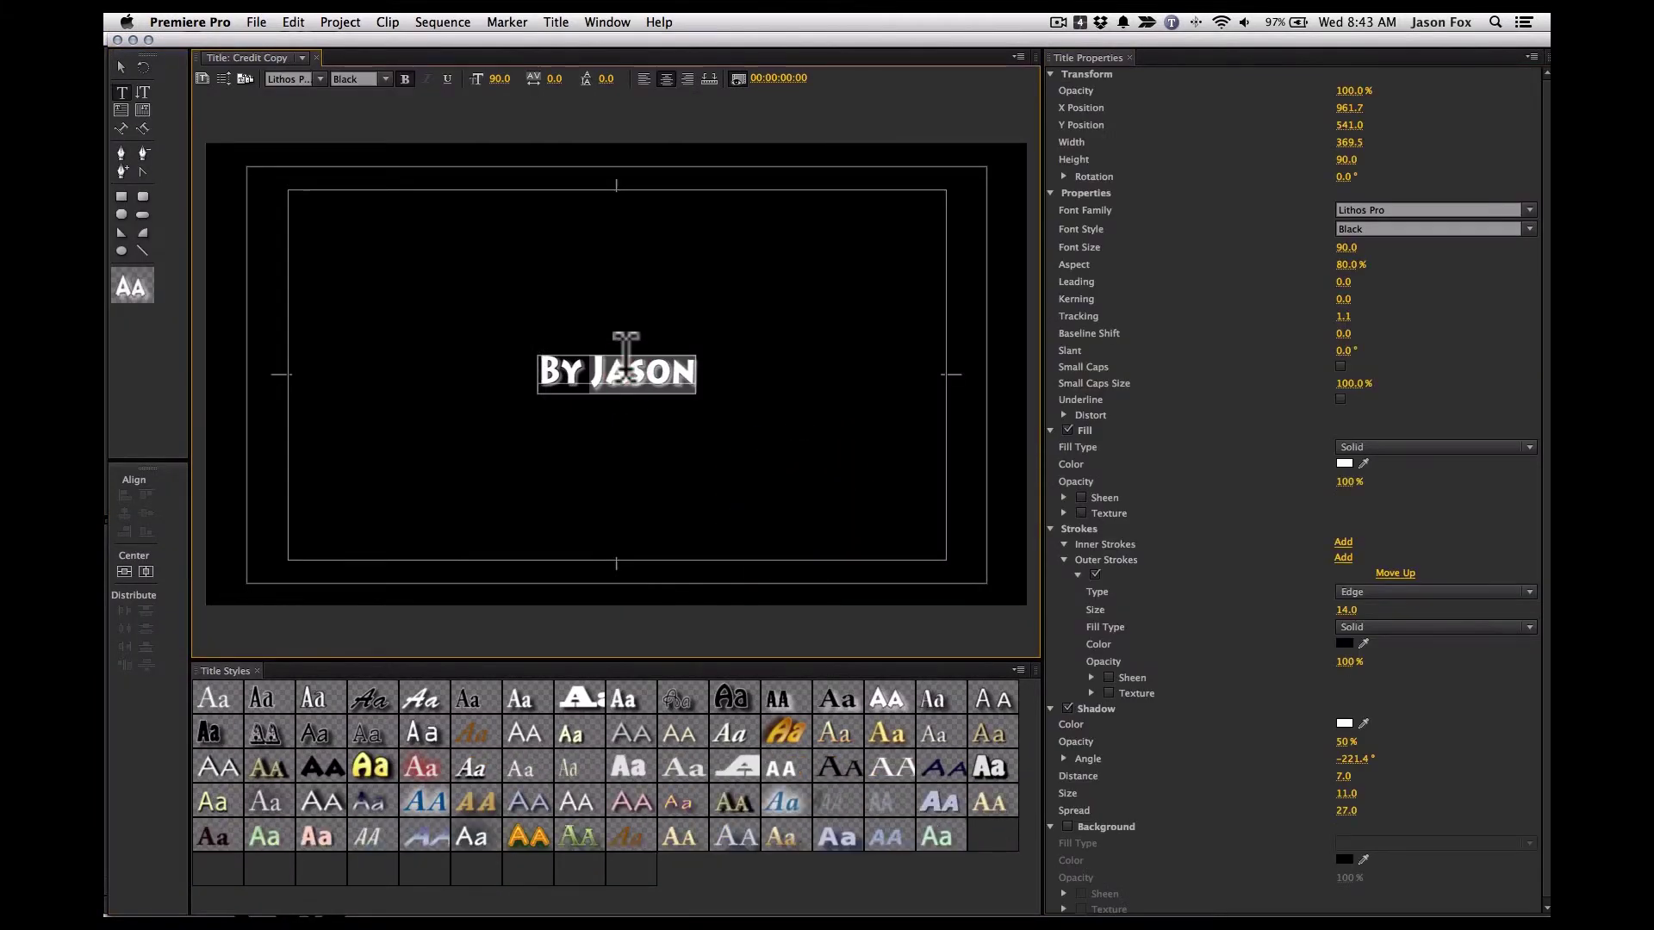
pyautogui.doubleClick(627, 371)
pyautogui.write('Thanks')
pyautogui.press('Home')
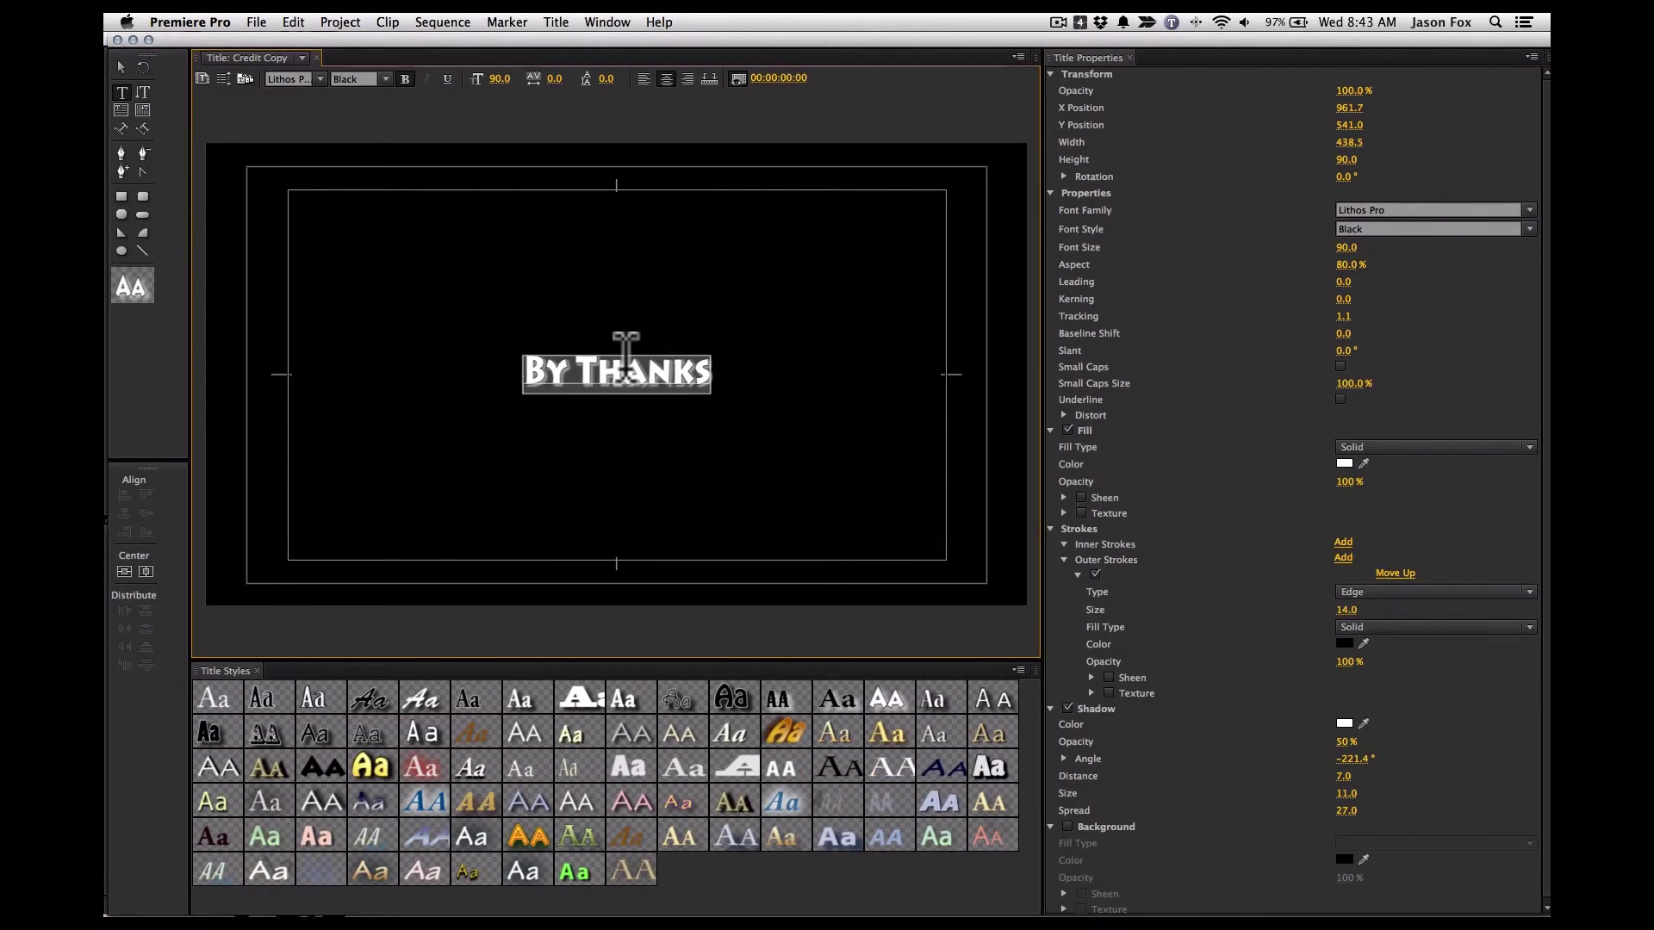
pyautogui.press('Delete')
pyautogui.press('Delete')
pyautogui.press('Delete')
pyautogui.press('End')
pyautogui.write('For Wa')
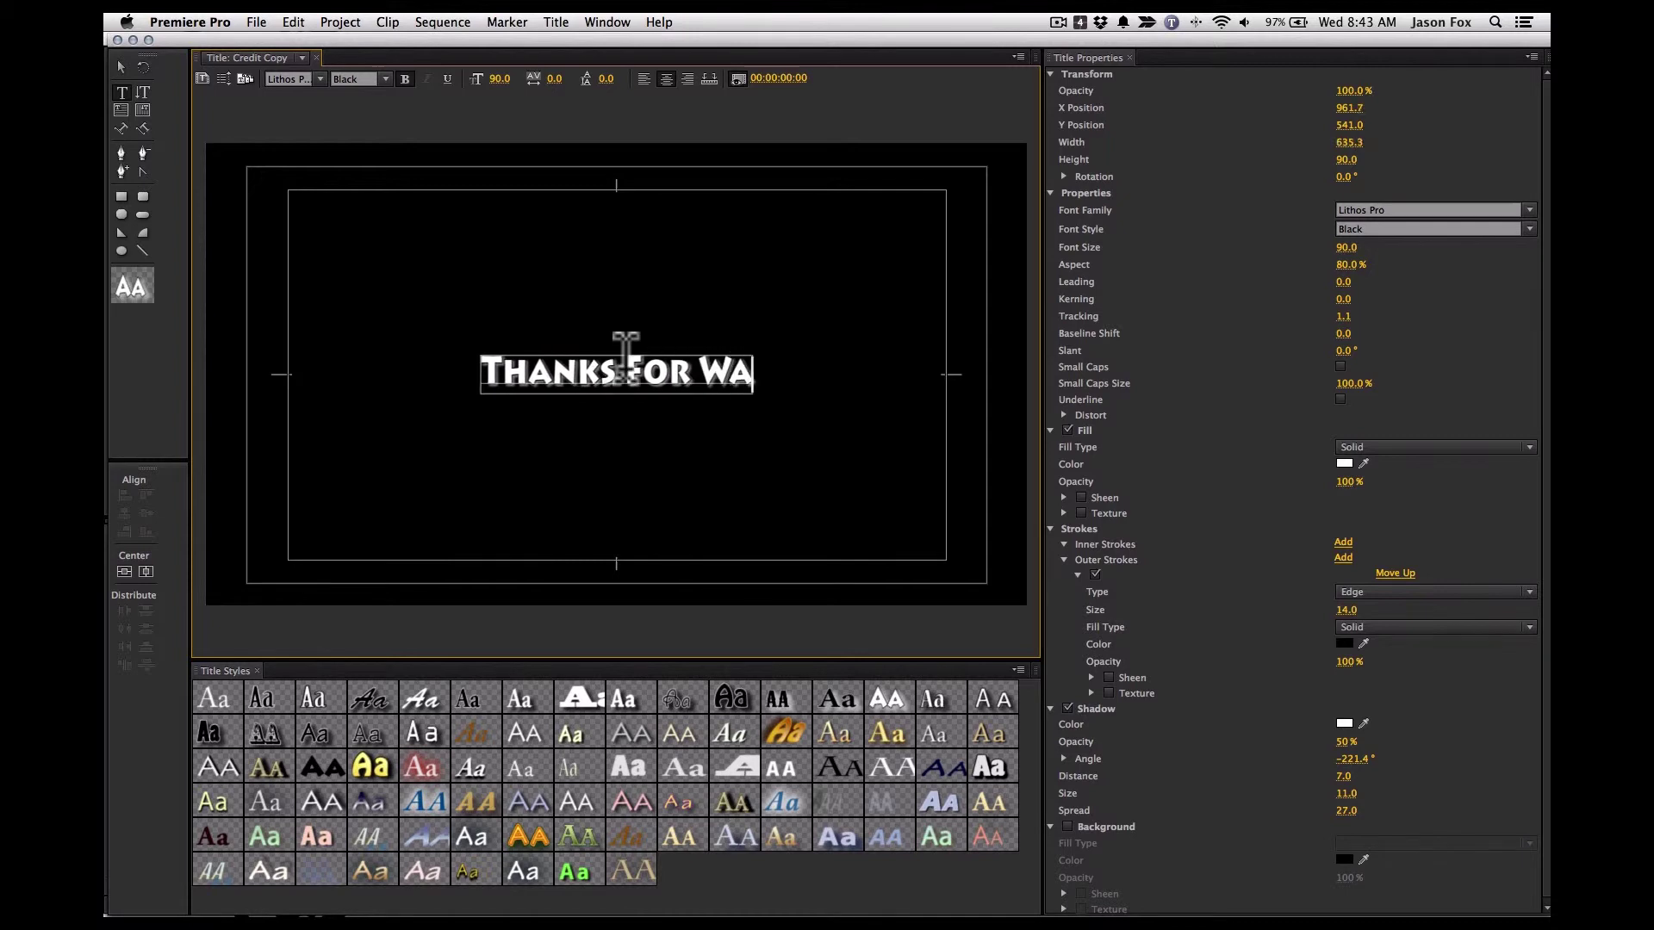
pyautogui.write('tching')
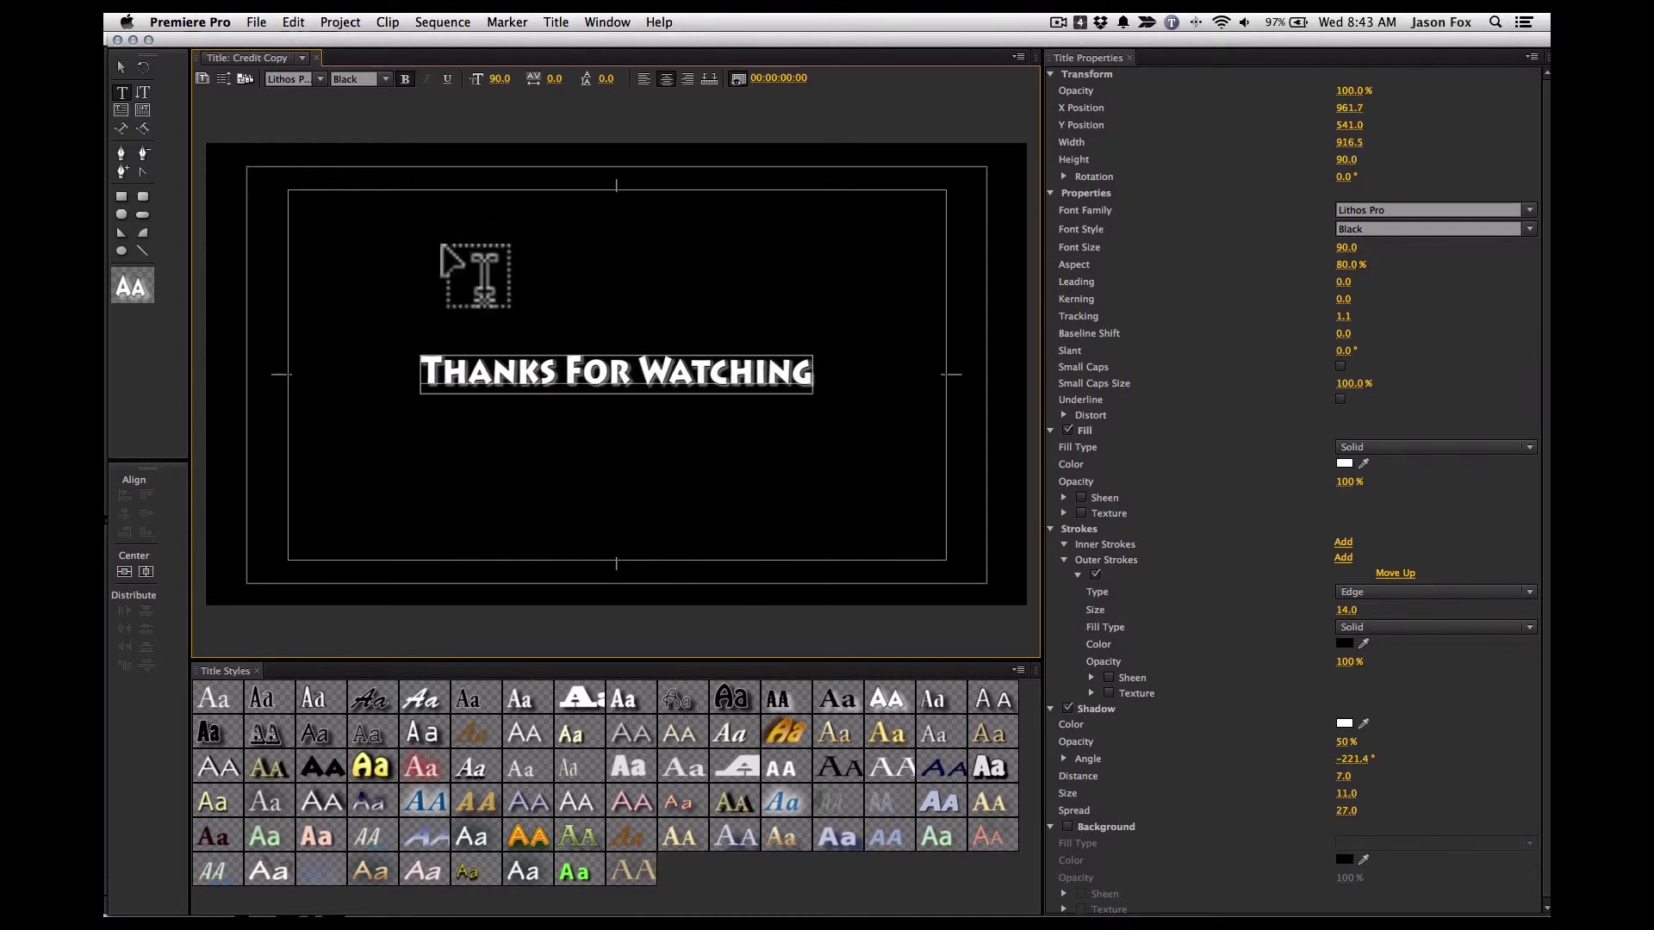
pyautogui.click(118, 41)
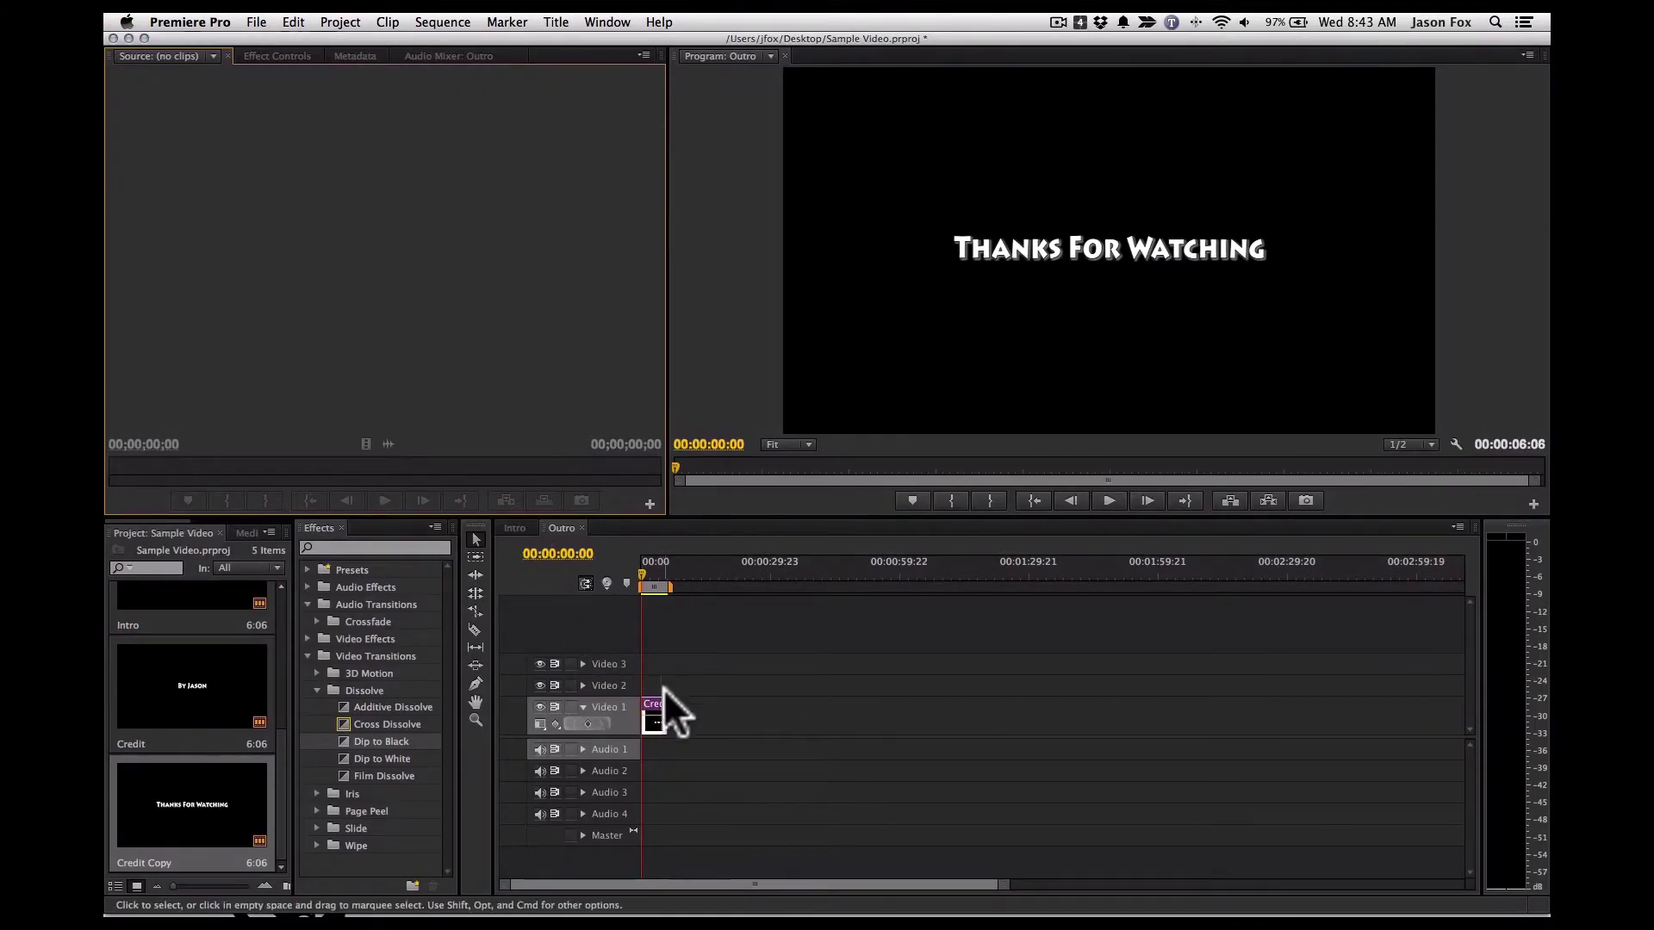
# Step: Switch back to the Intro sequence and save the Sample Video project with Cmd+S
pyautogui.click(516, 529)
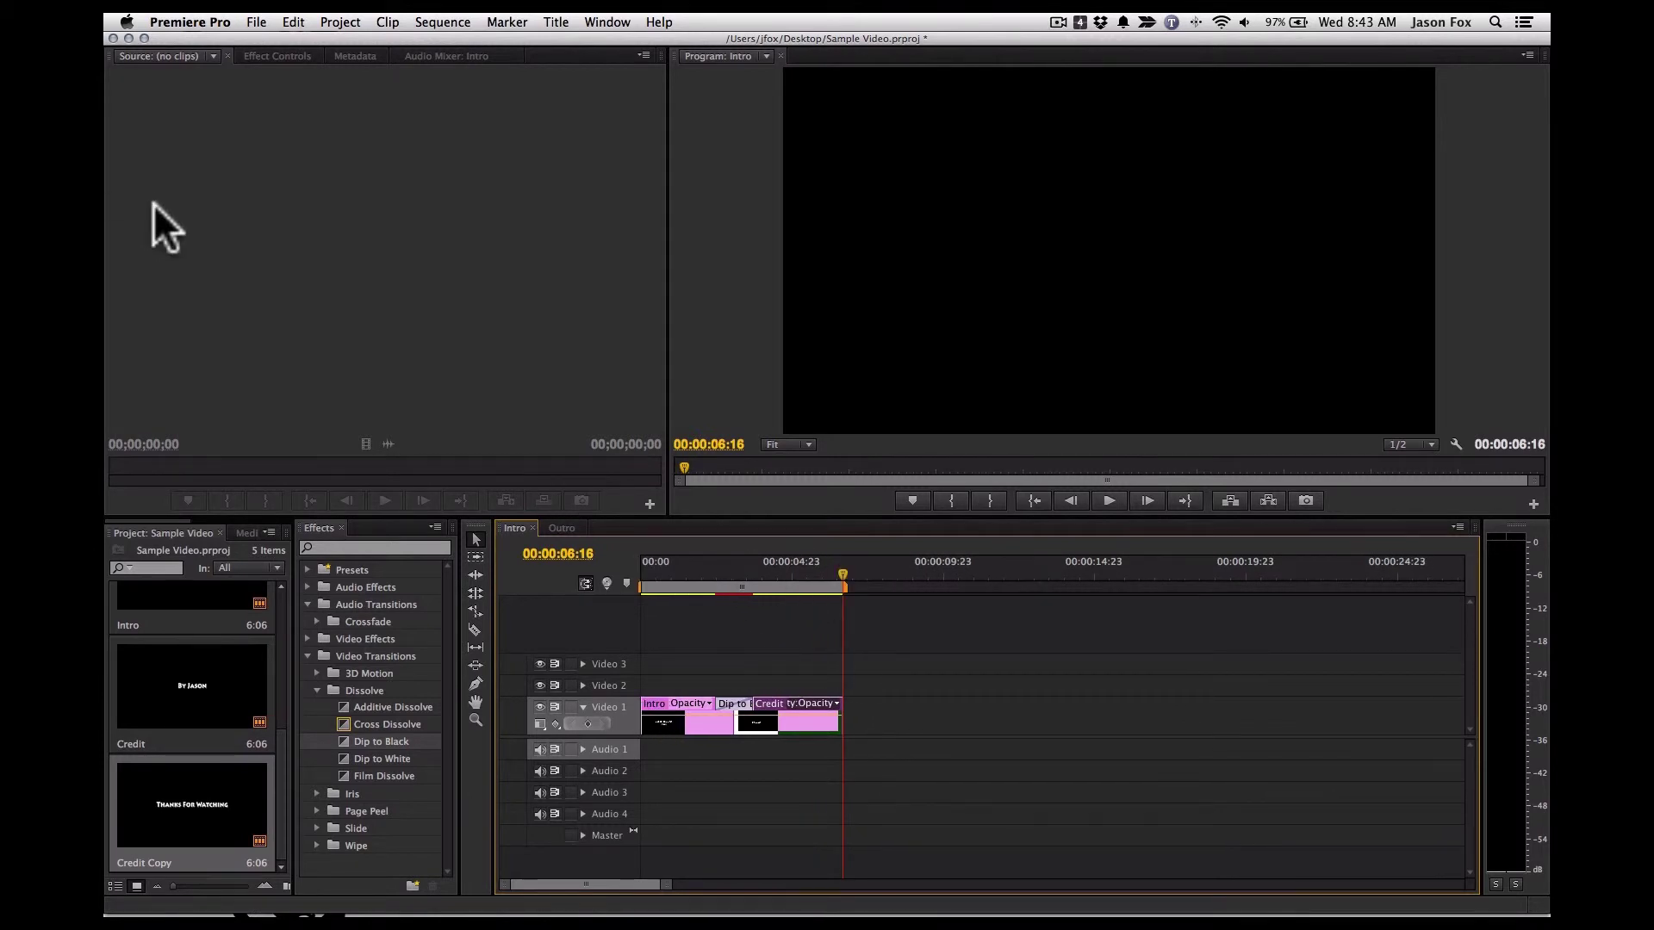
pyautogui.press('super+s')
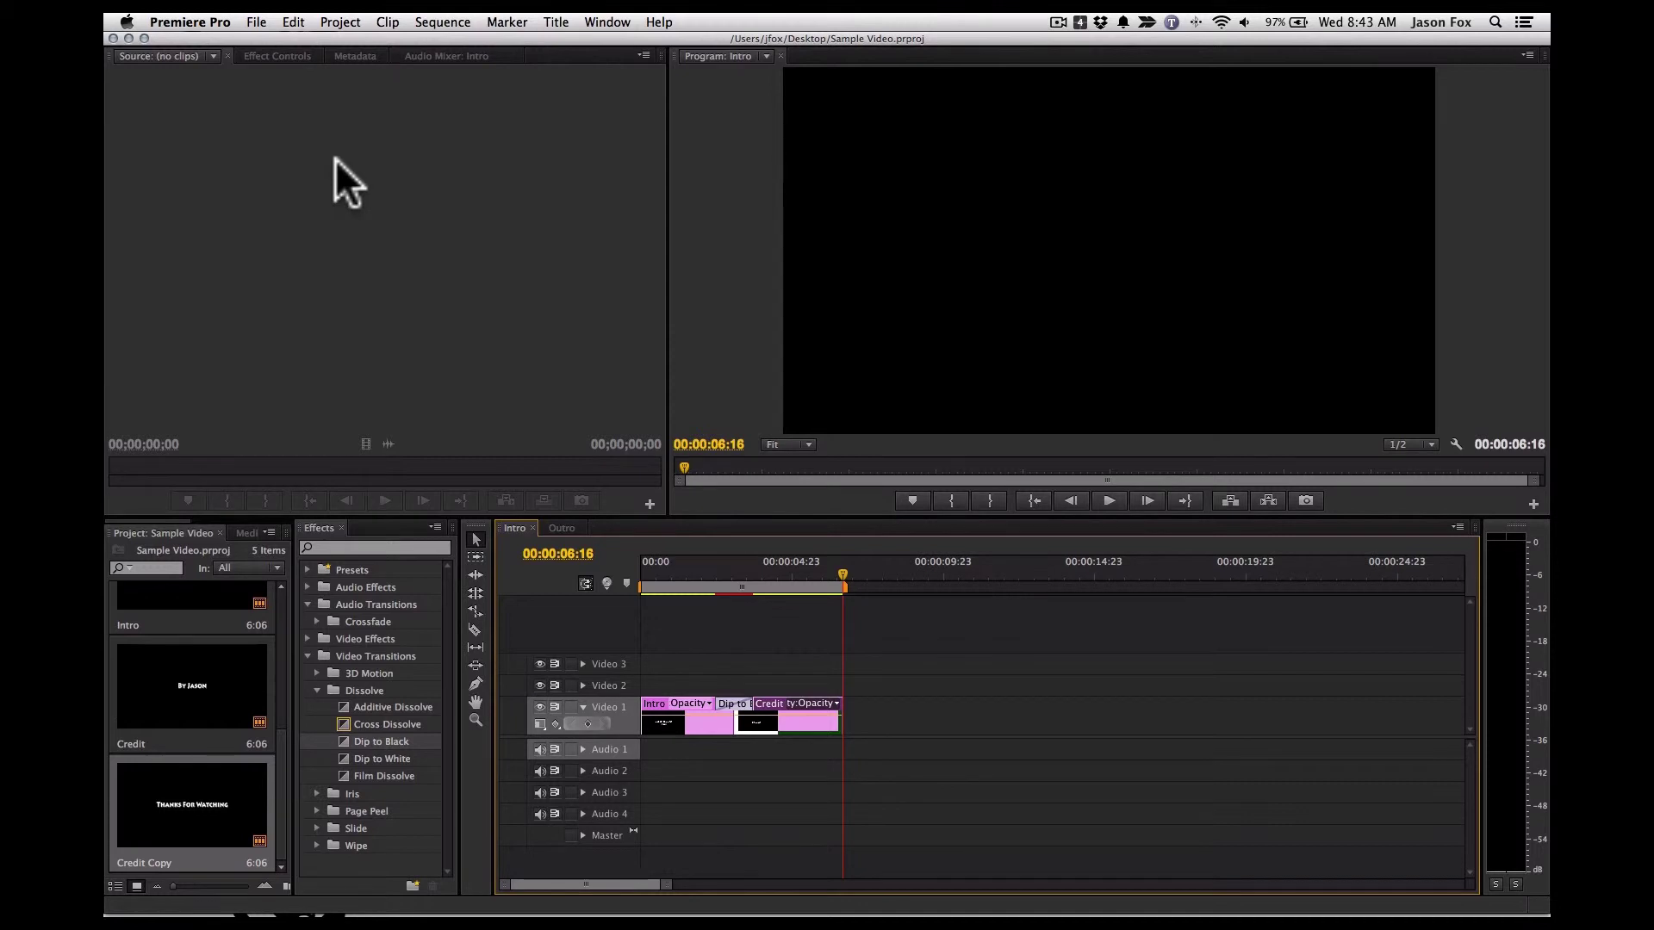
pyautogui.click(257, 24)
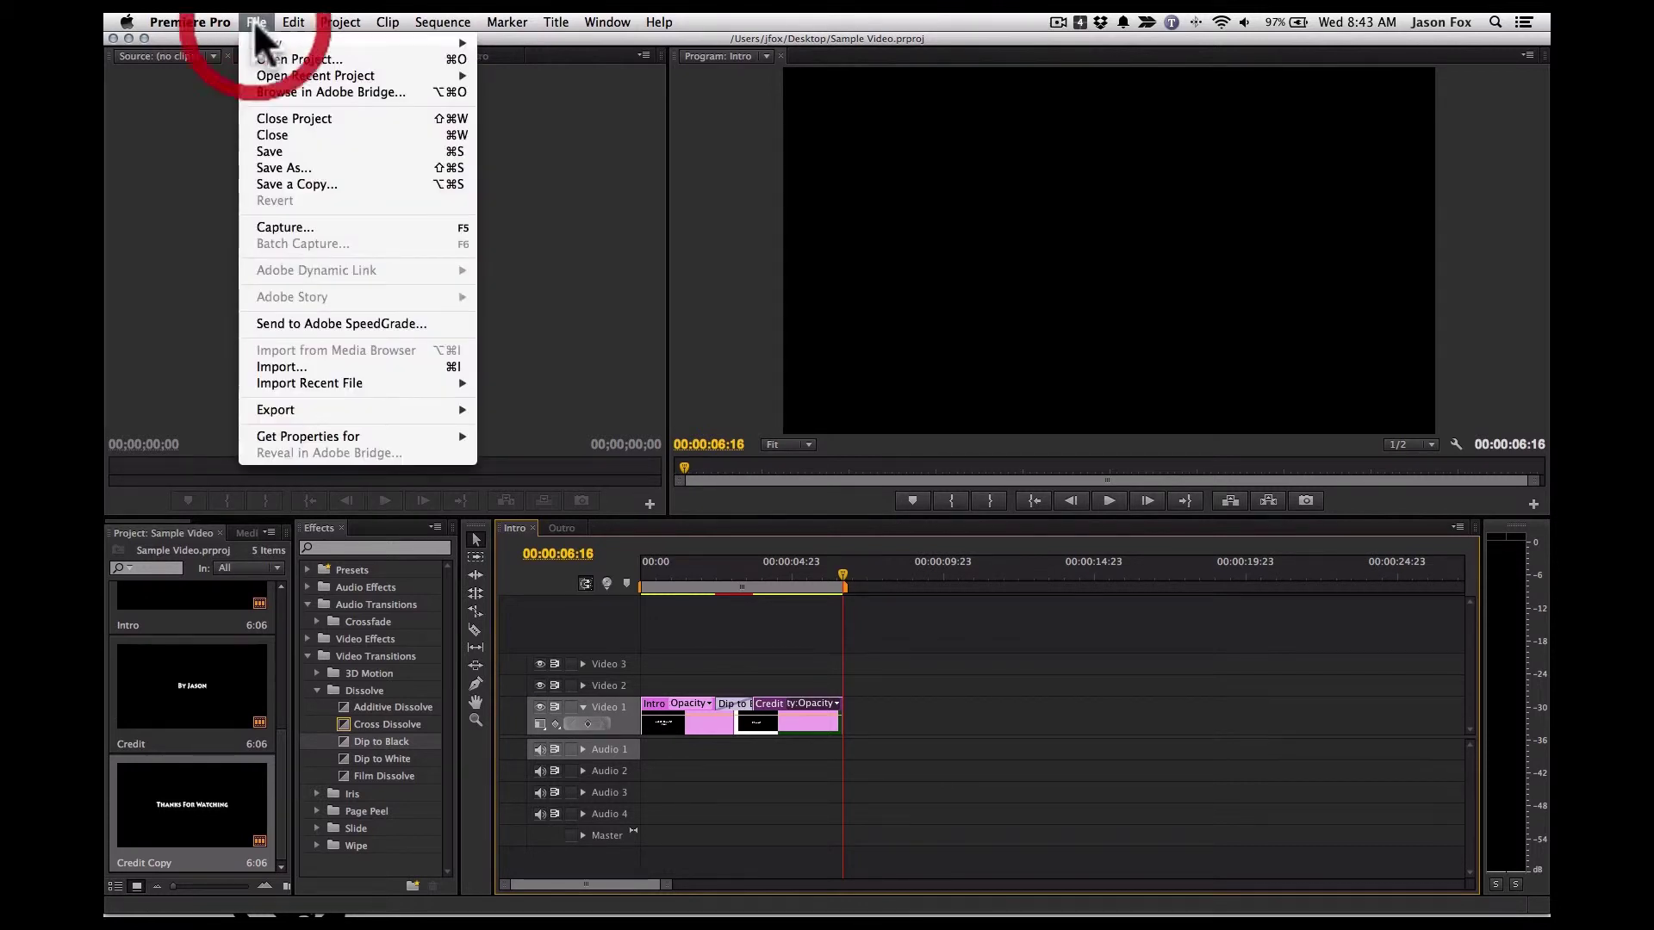
# Step: Create a new project named 'My build number 2' and accept the default sequence settings
pyautogui.moveTo(338, 43)
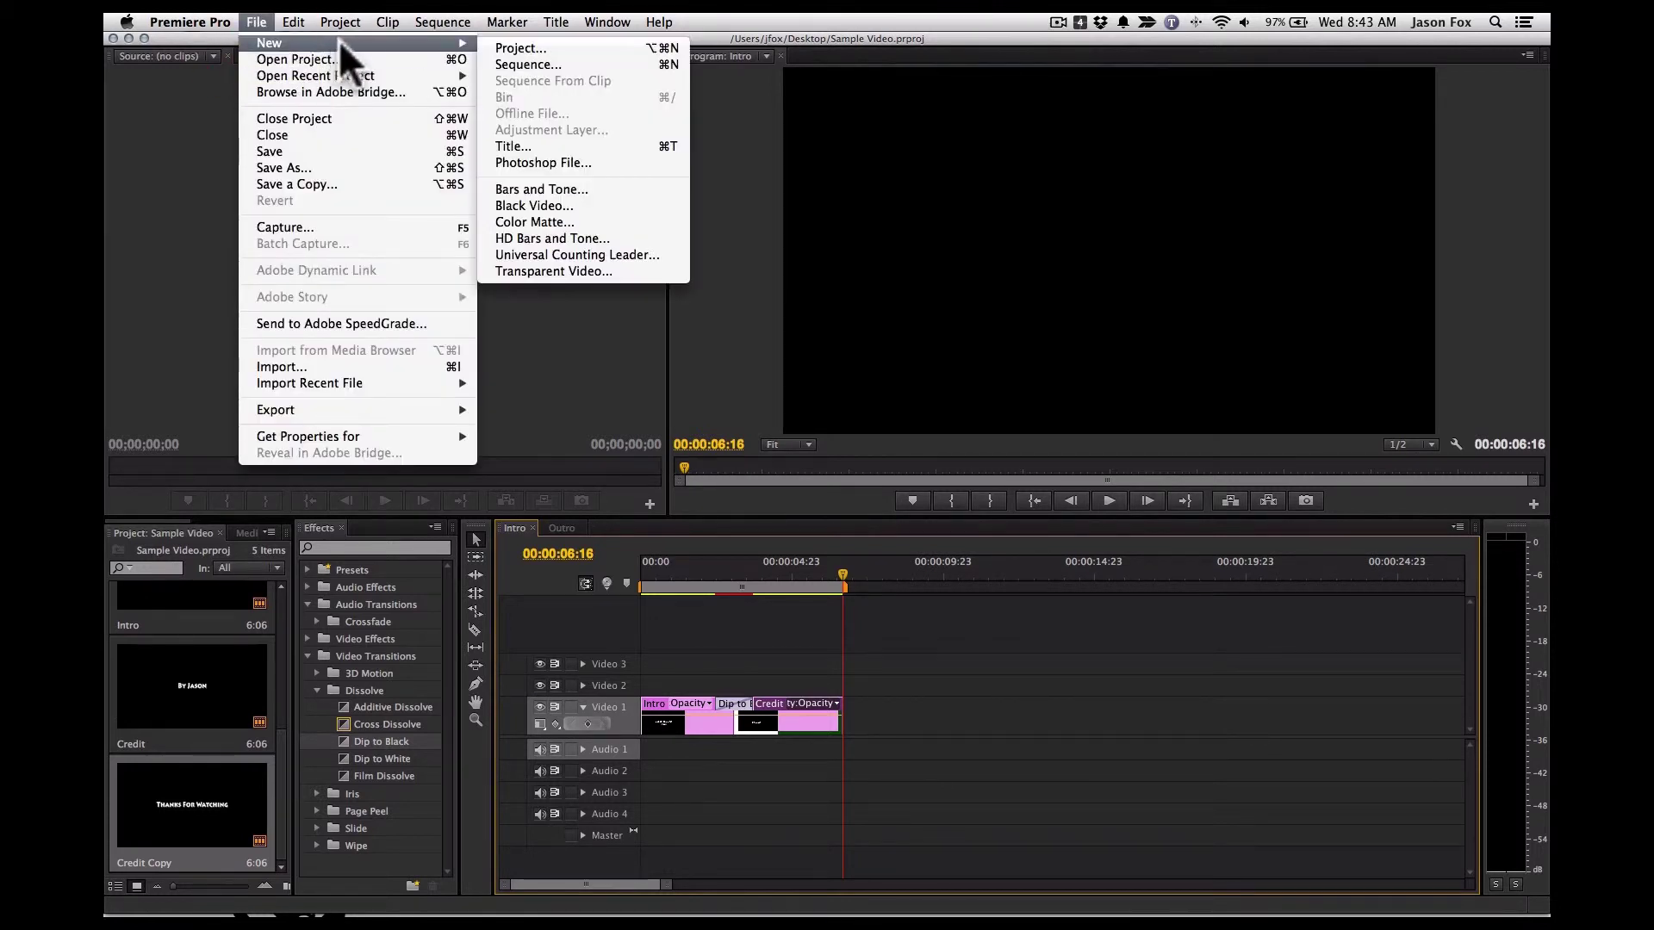
pyautogui.click(628, 47)
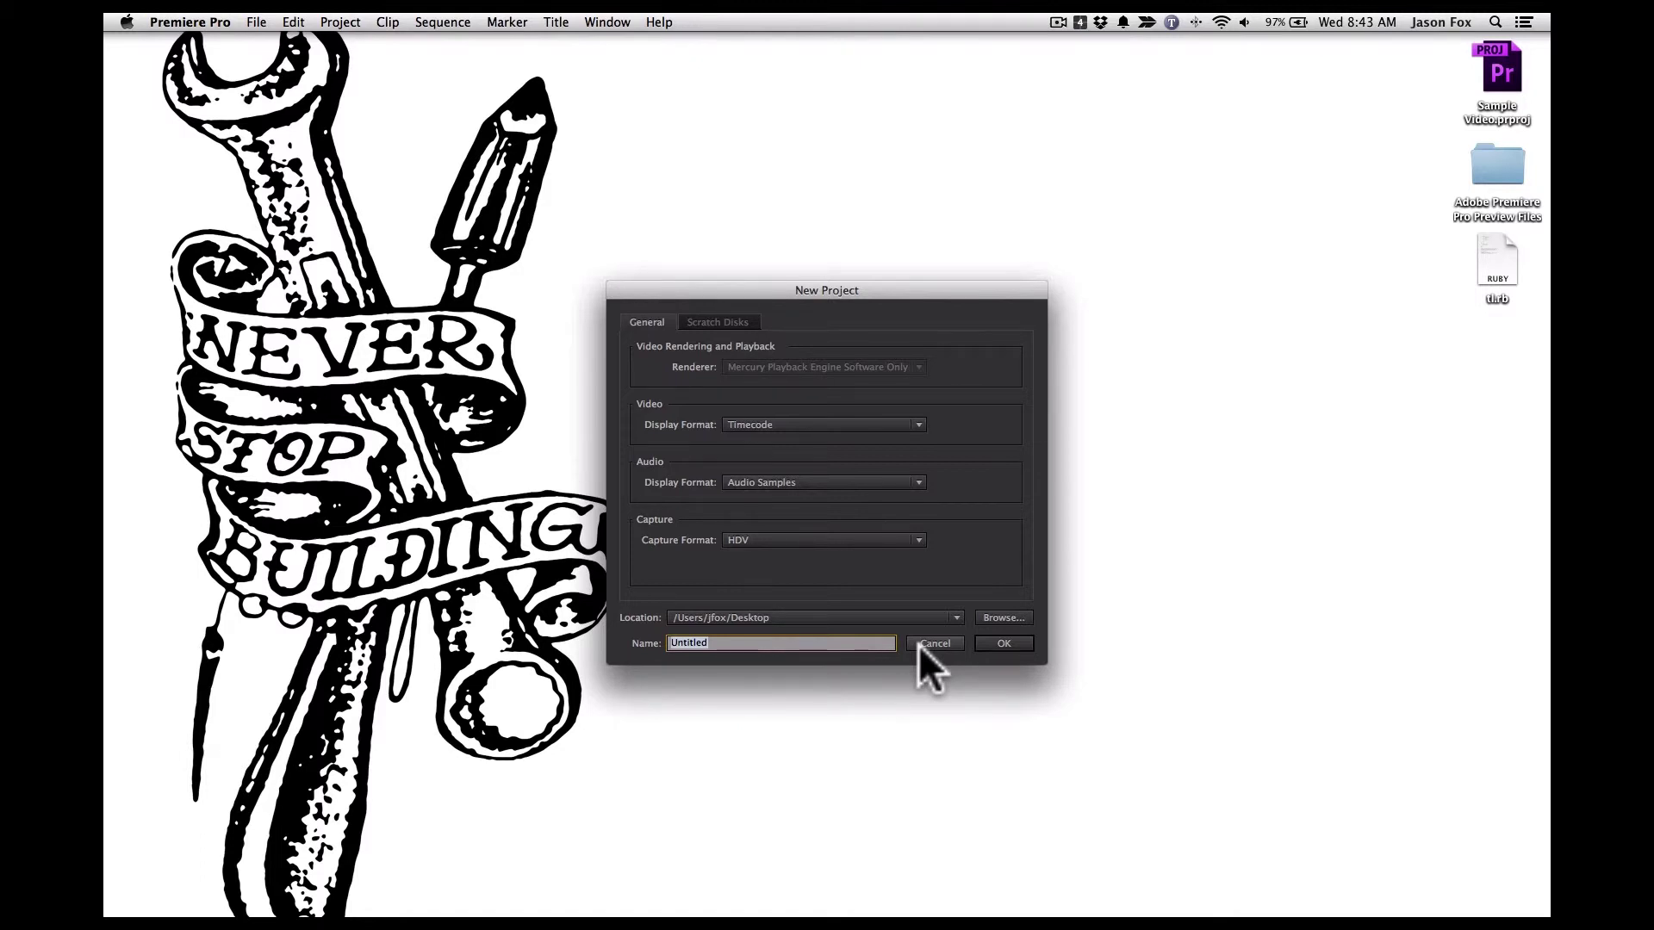
pyautogui.write('My build number 2')
pyautogui.click(1002, 644)
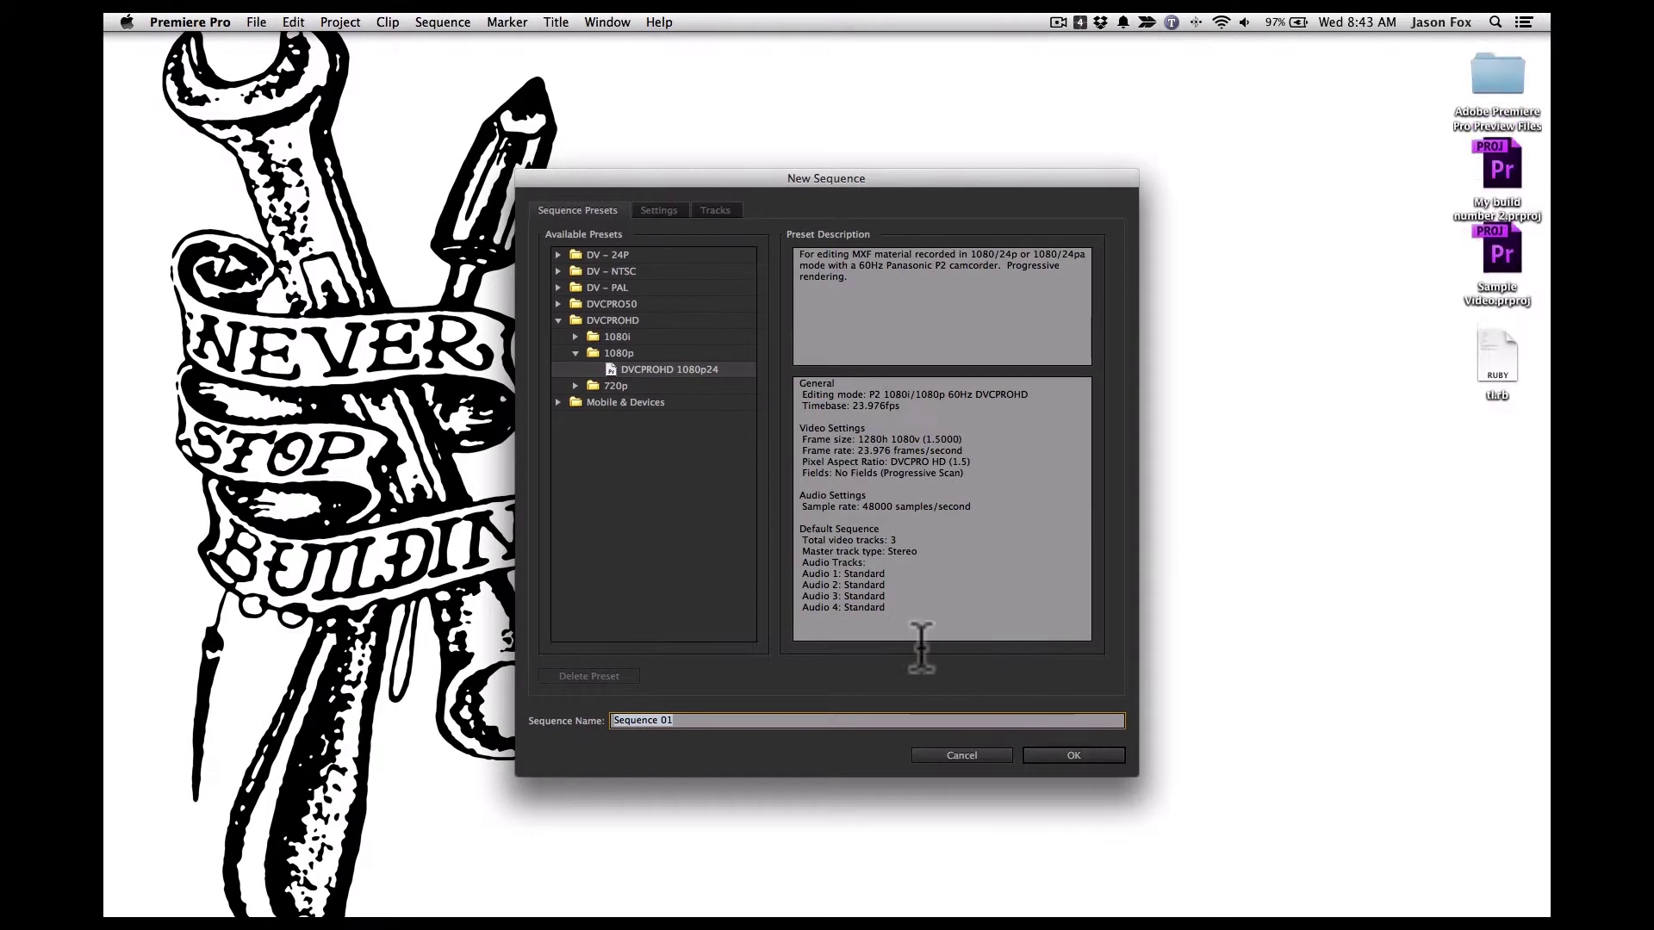
pyautogui.click(1075, 755)
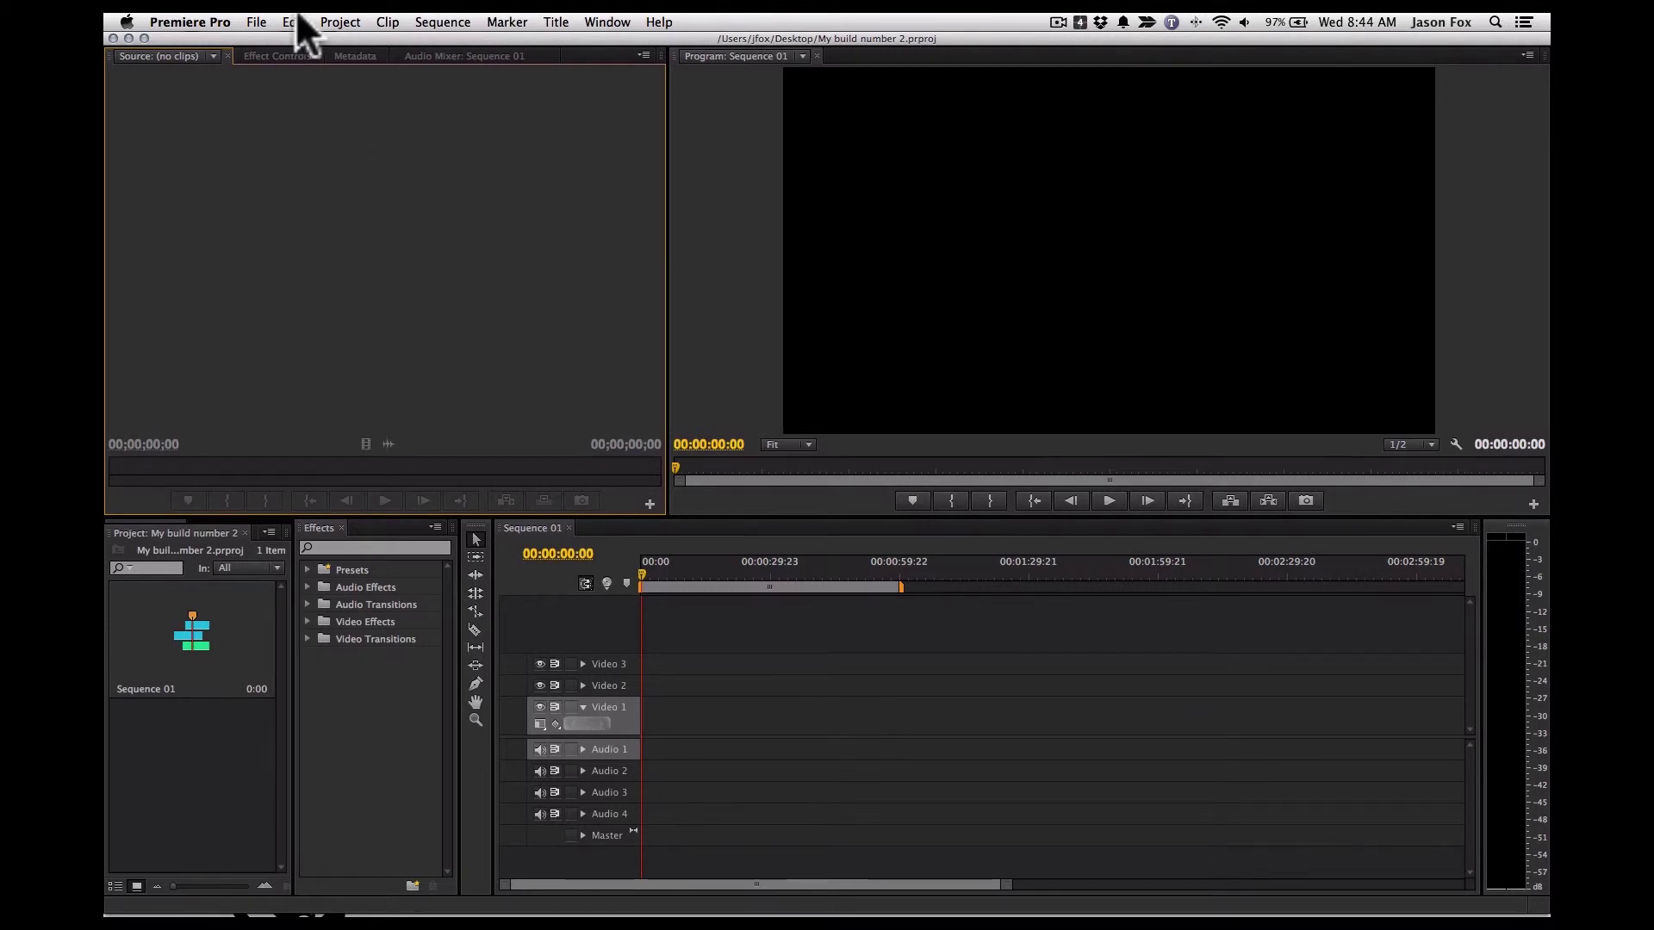
# Step: Import only the Intro and Outro sequences from Sample Video.prproj into the project
pyautogui.click(254, 20)
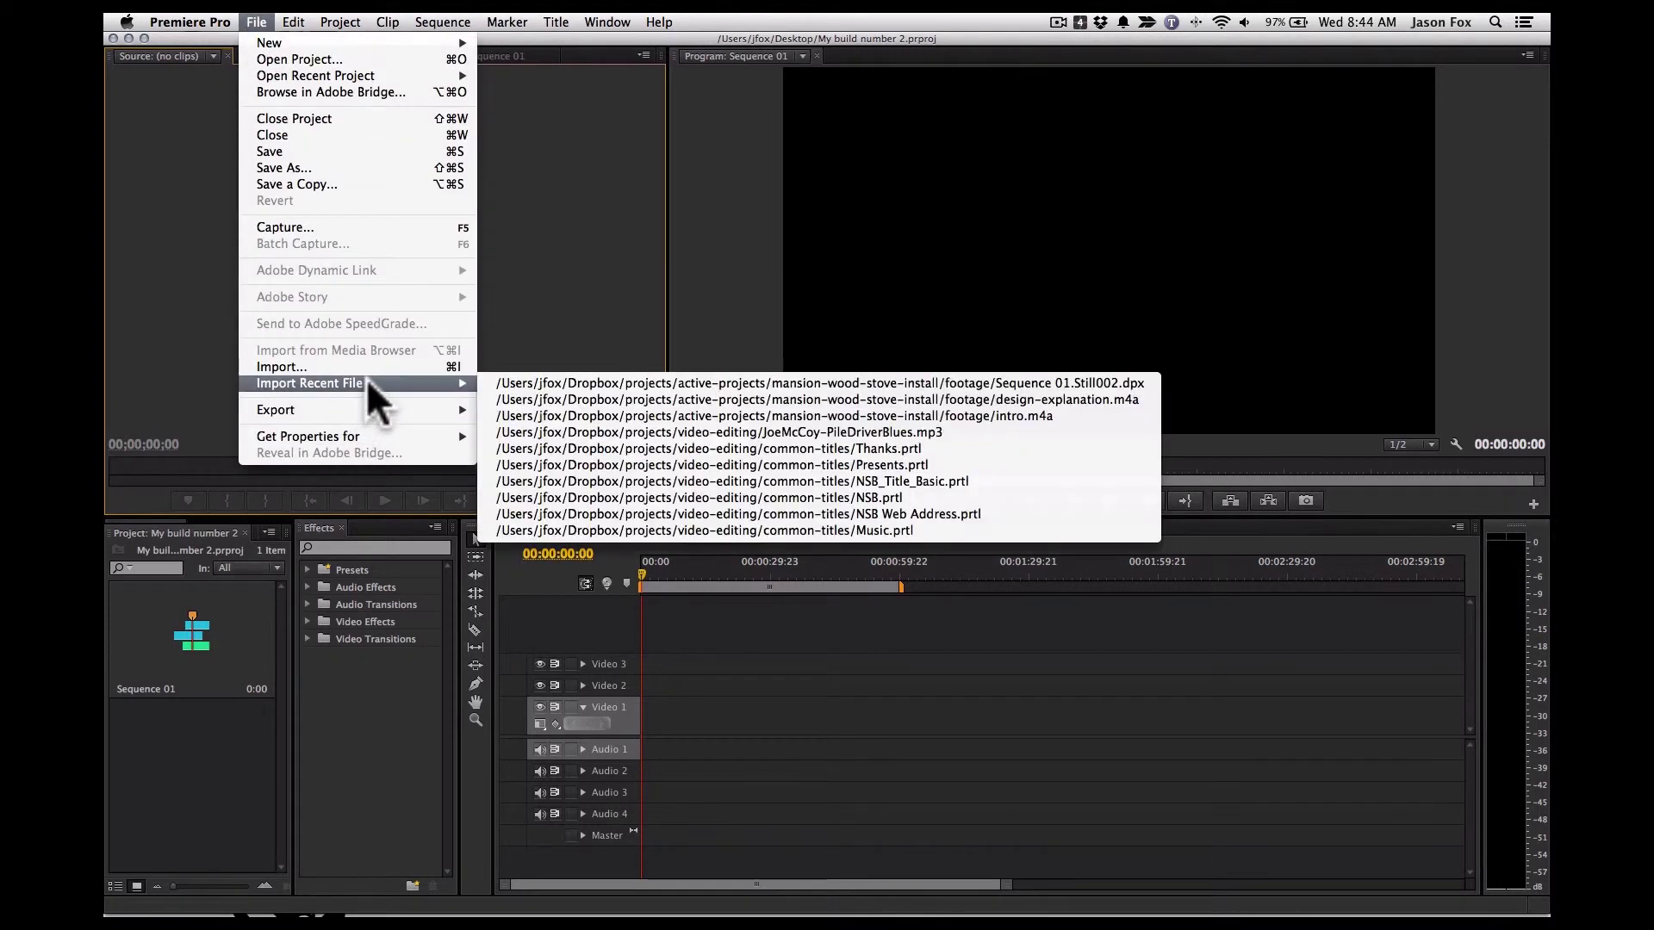
pyautogui.click(374, 365)
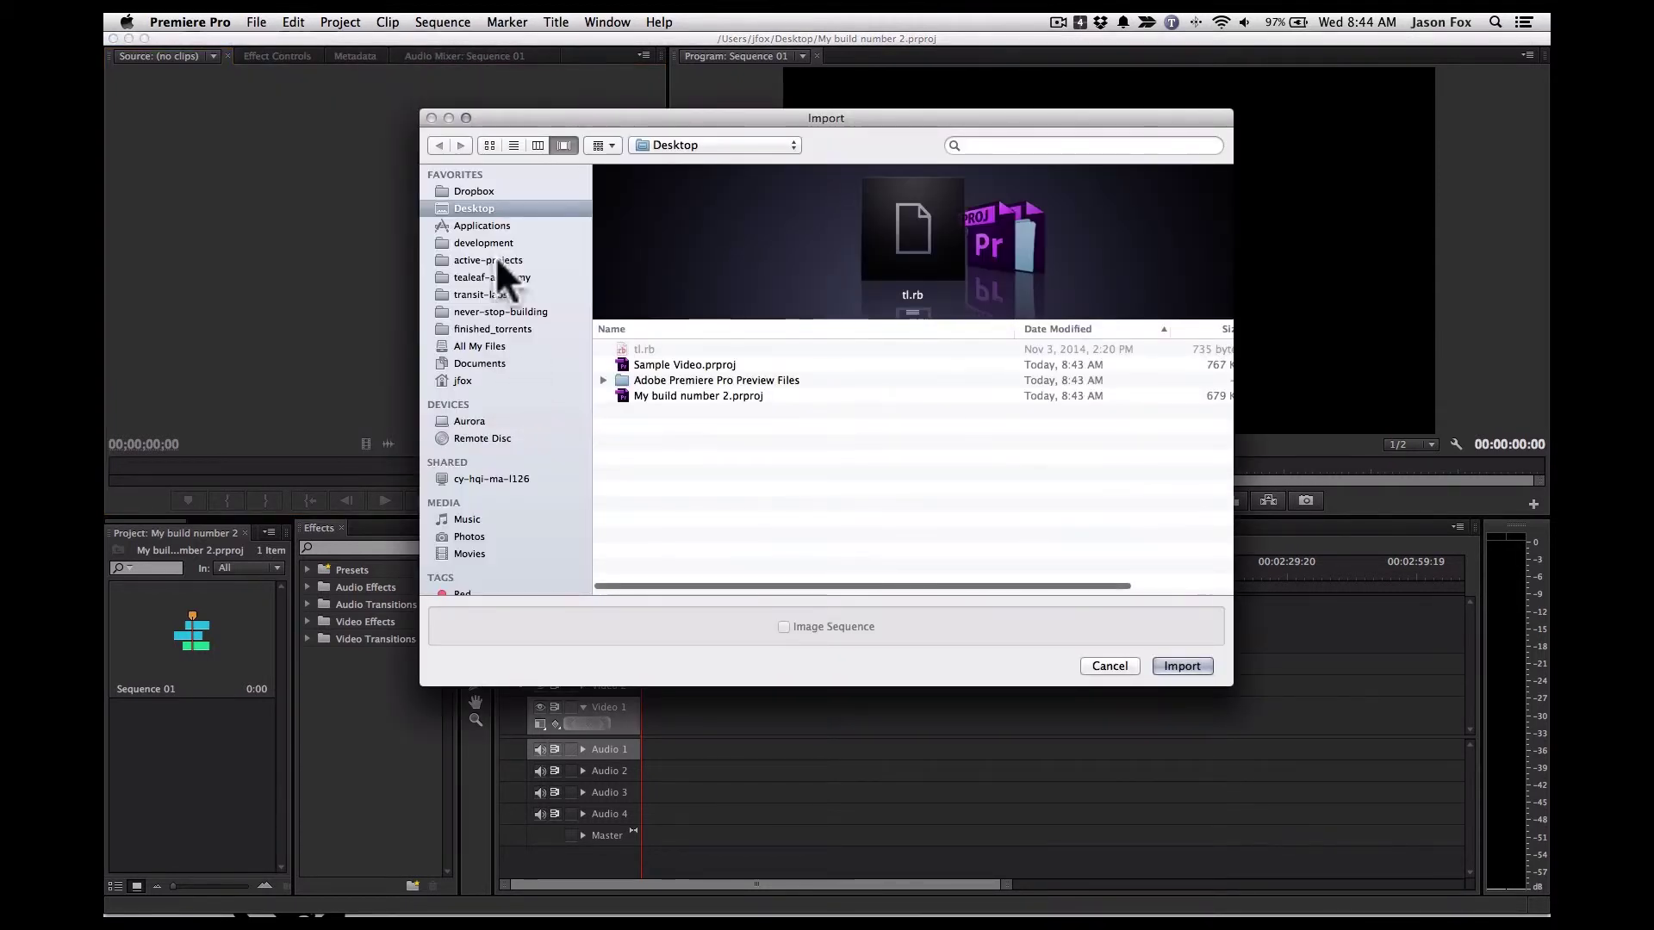
pyautogui.click(680, 363)
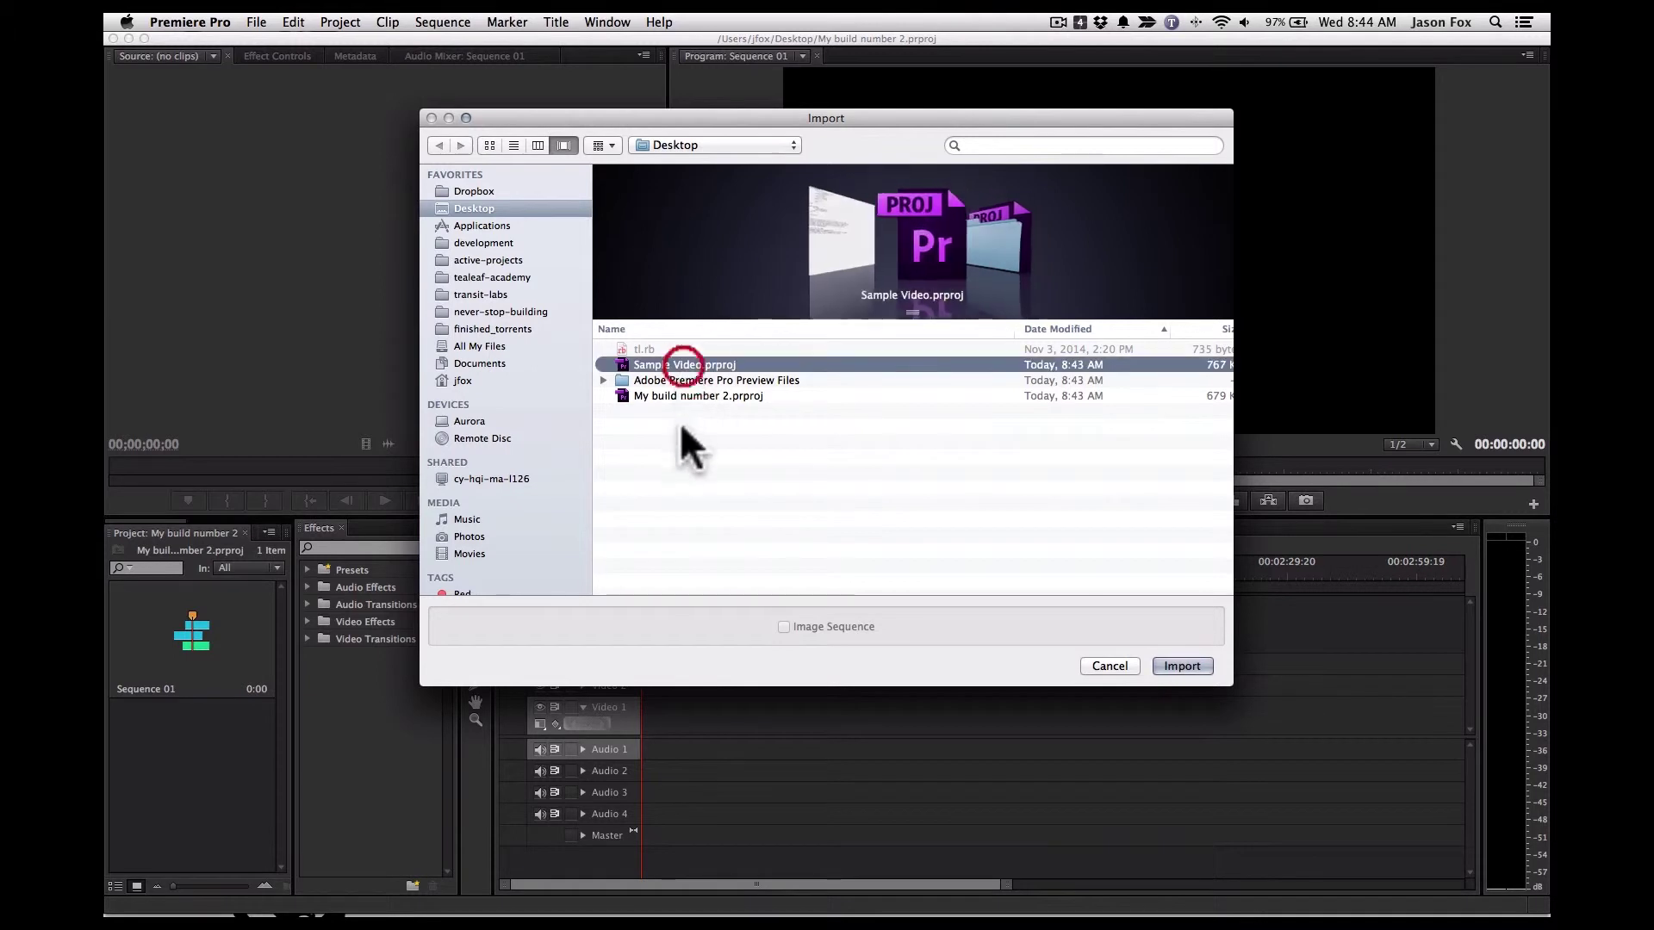
pyautogui.doubleClick(676, 364)
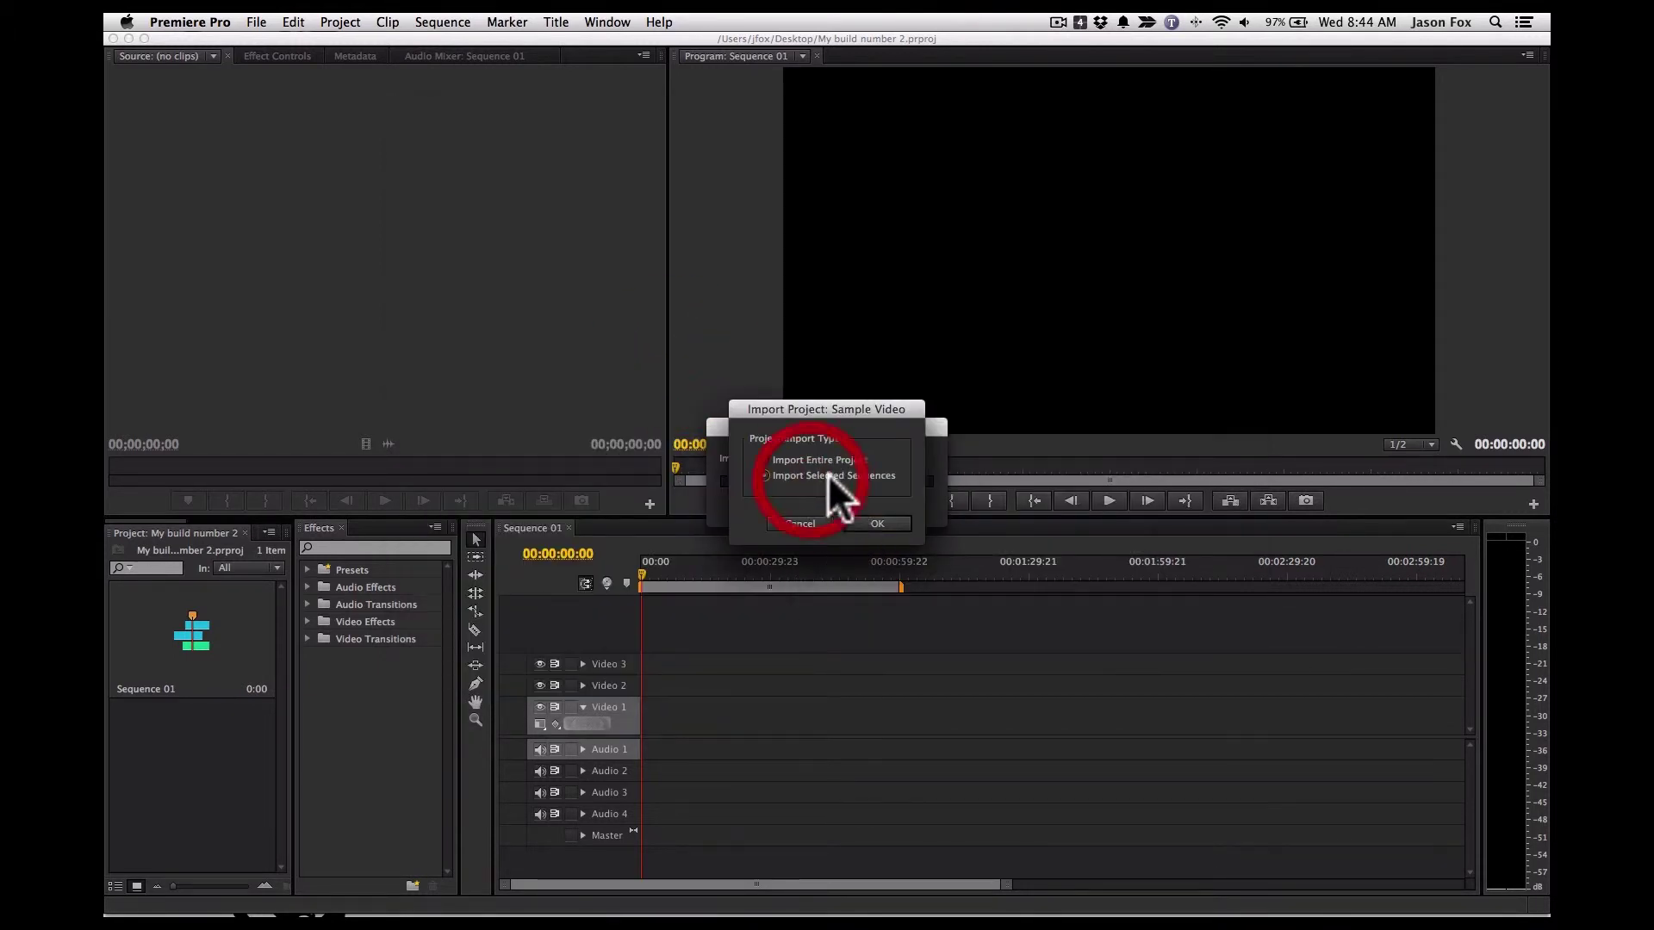
pyautogui.click(872, 524)
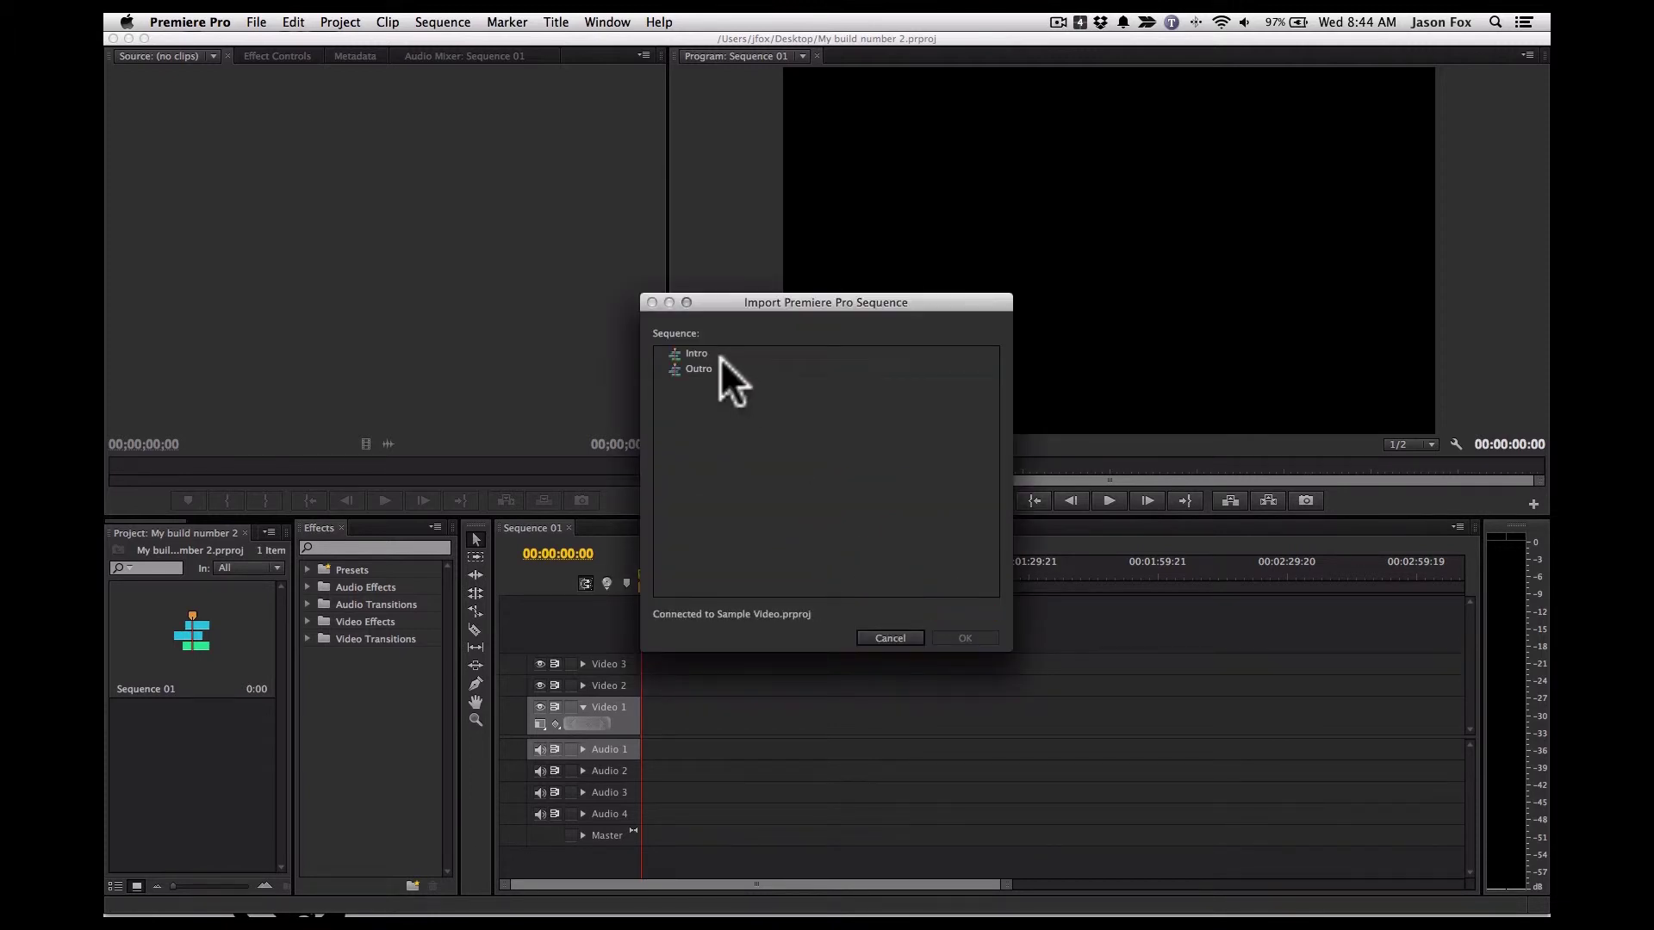
pyautogui.click(687, 354)
pyautogui.keyDown('shift'); pyautogui.click(705, 369); pyautogui.keyUp('shift')
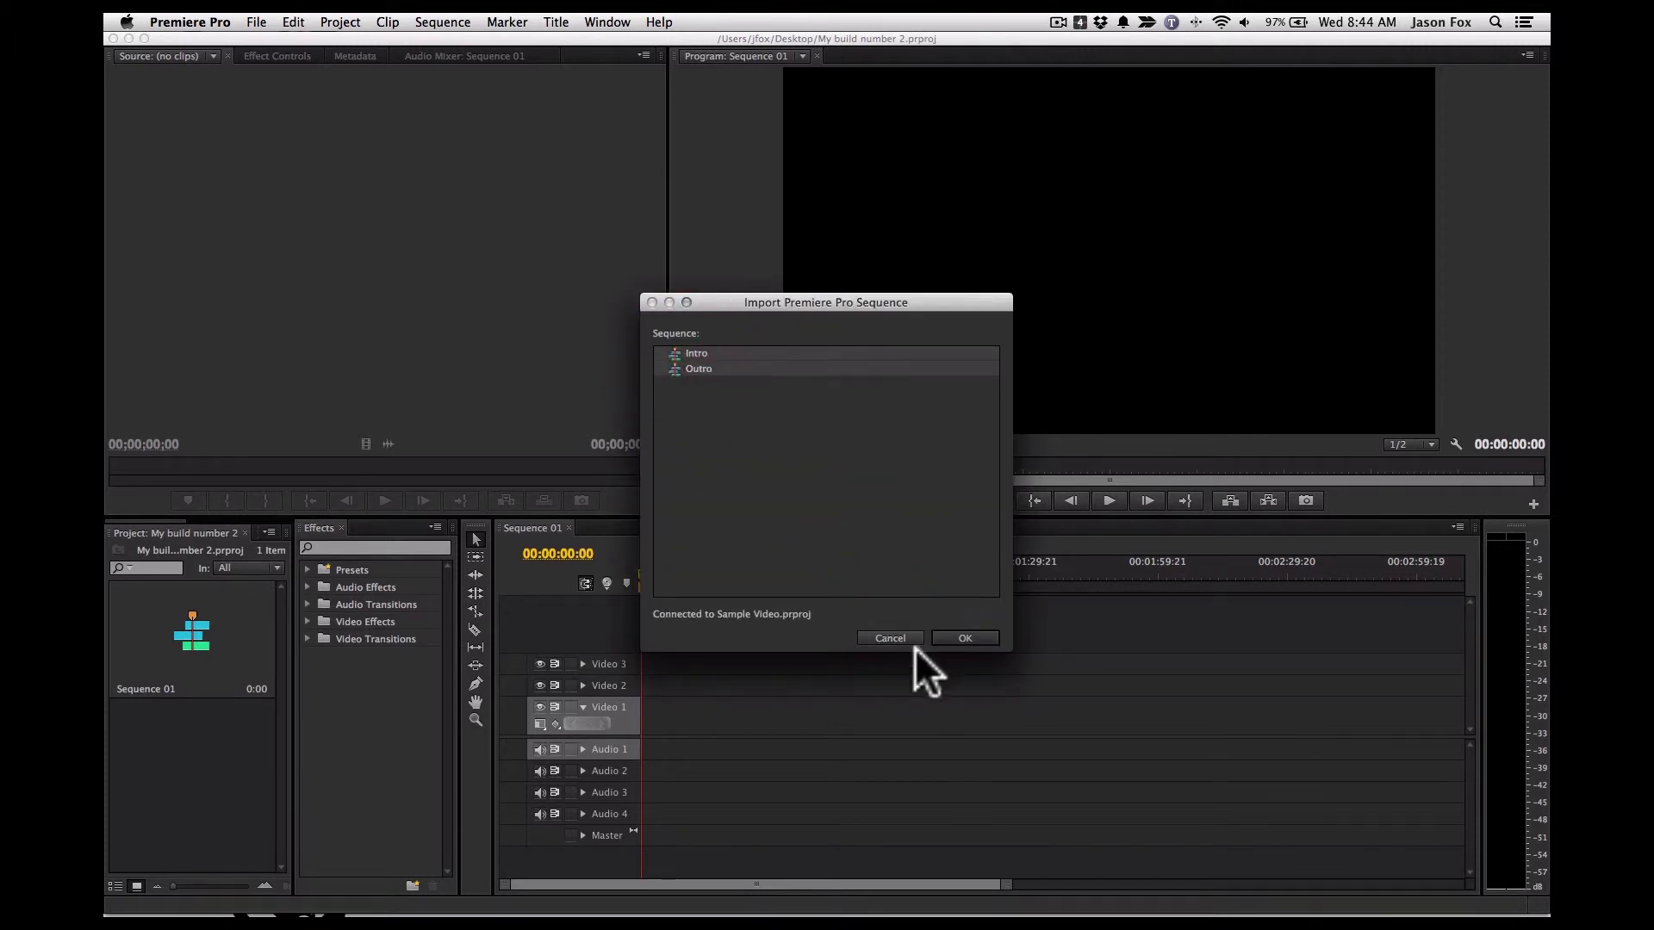
pyautogui.click(964, 637)
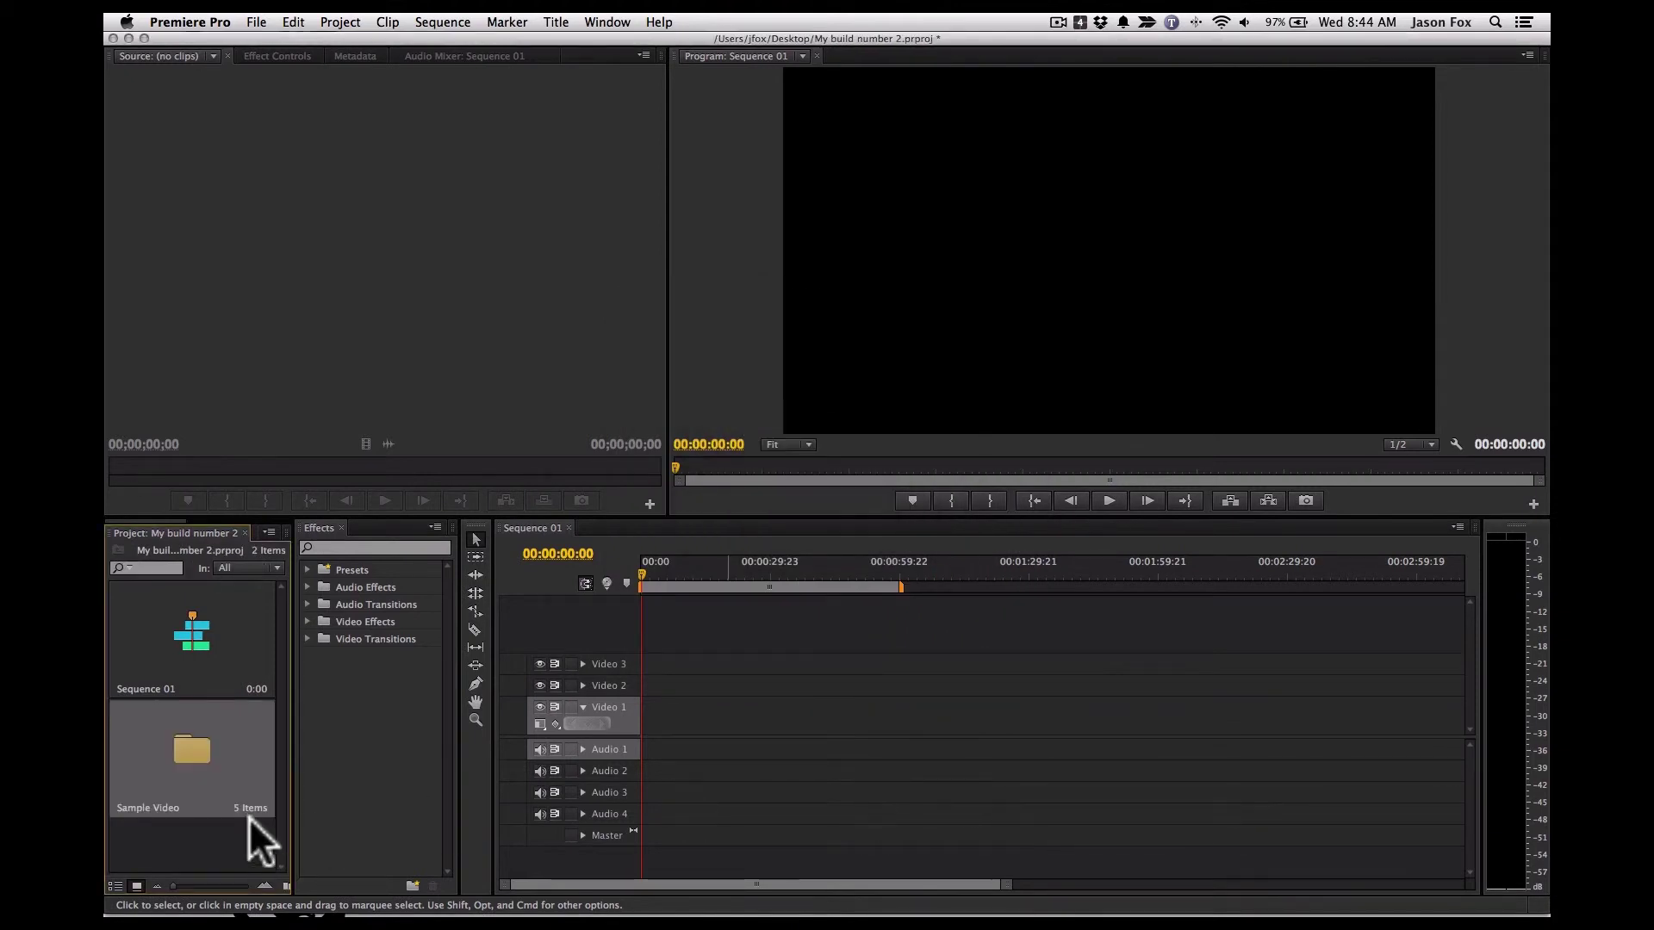
# Step: Place Intro at 00:00 and Outro near 1:50 on Video 1, then select the Intro clip
pyautogui.doubleClick(209, 757)
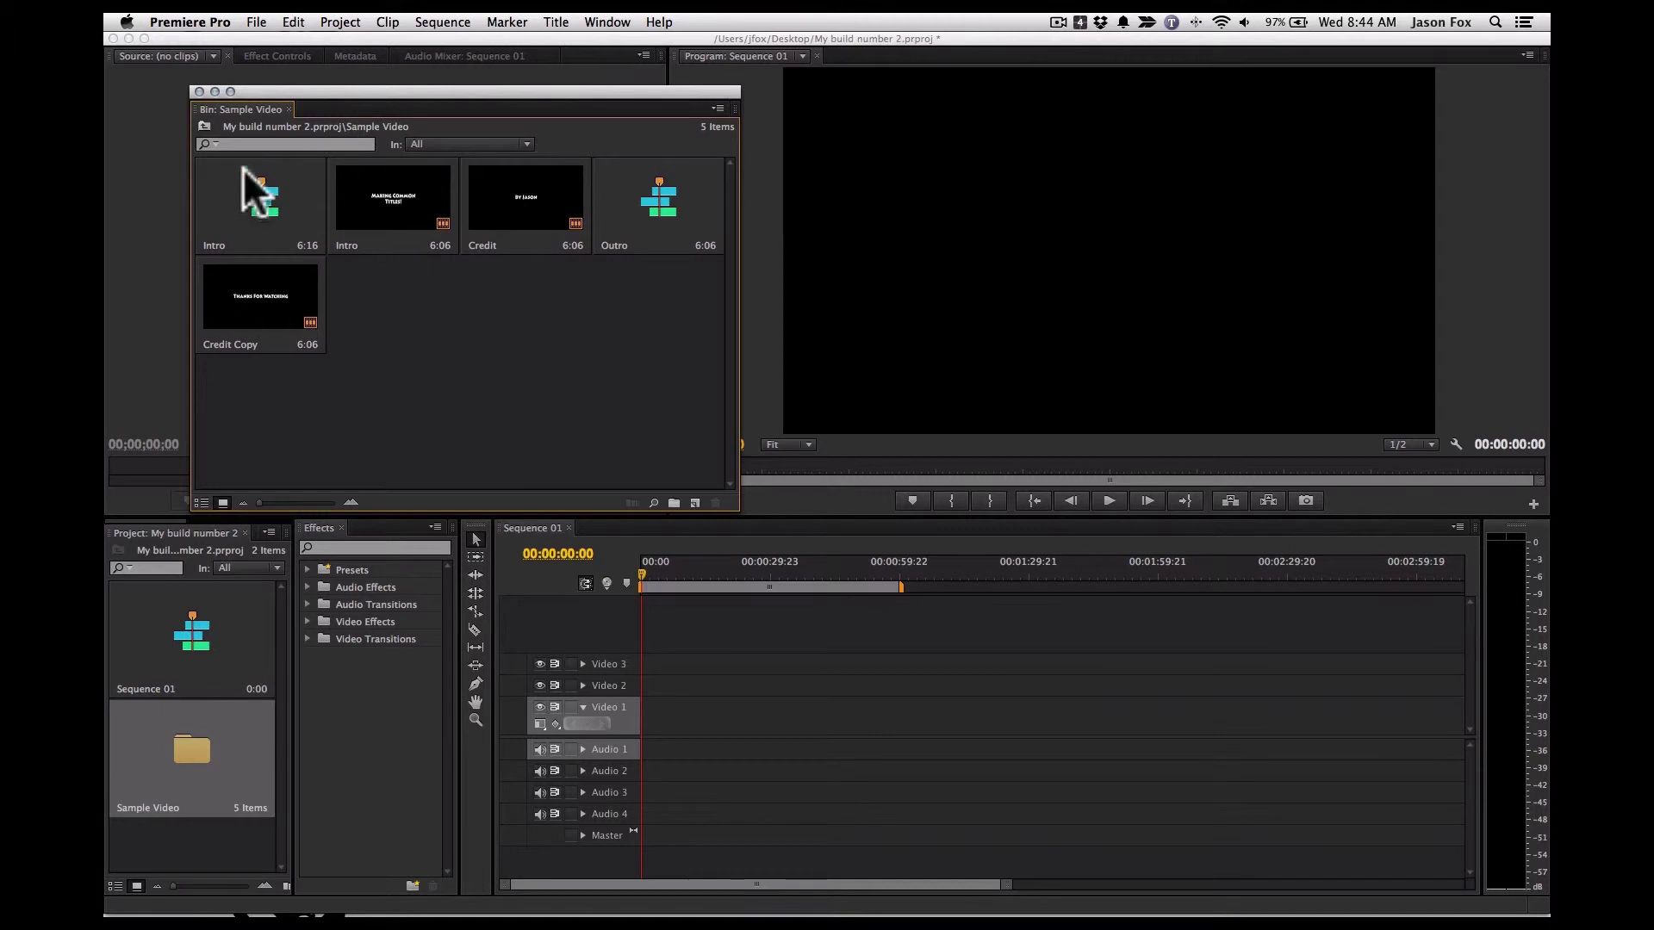
pyautogui.moveTo(243, 168)
pyautogui.mouseDown()
pyautogui.moveTo(694, 689)
pyautogui.moveTo(644, 715)
pyautogui.mouseUp()
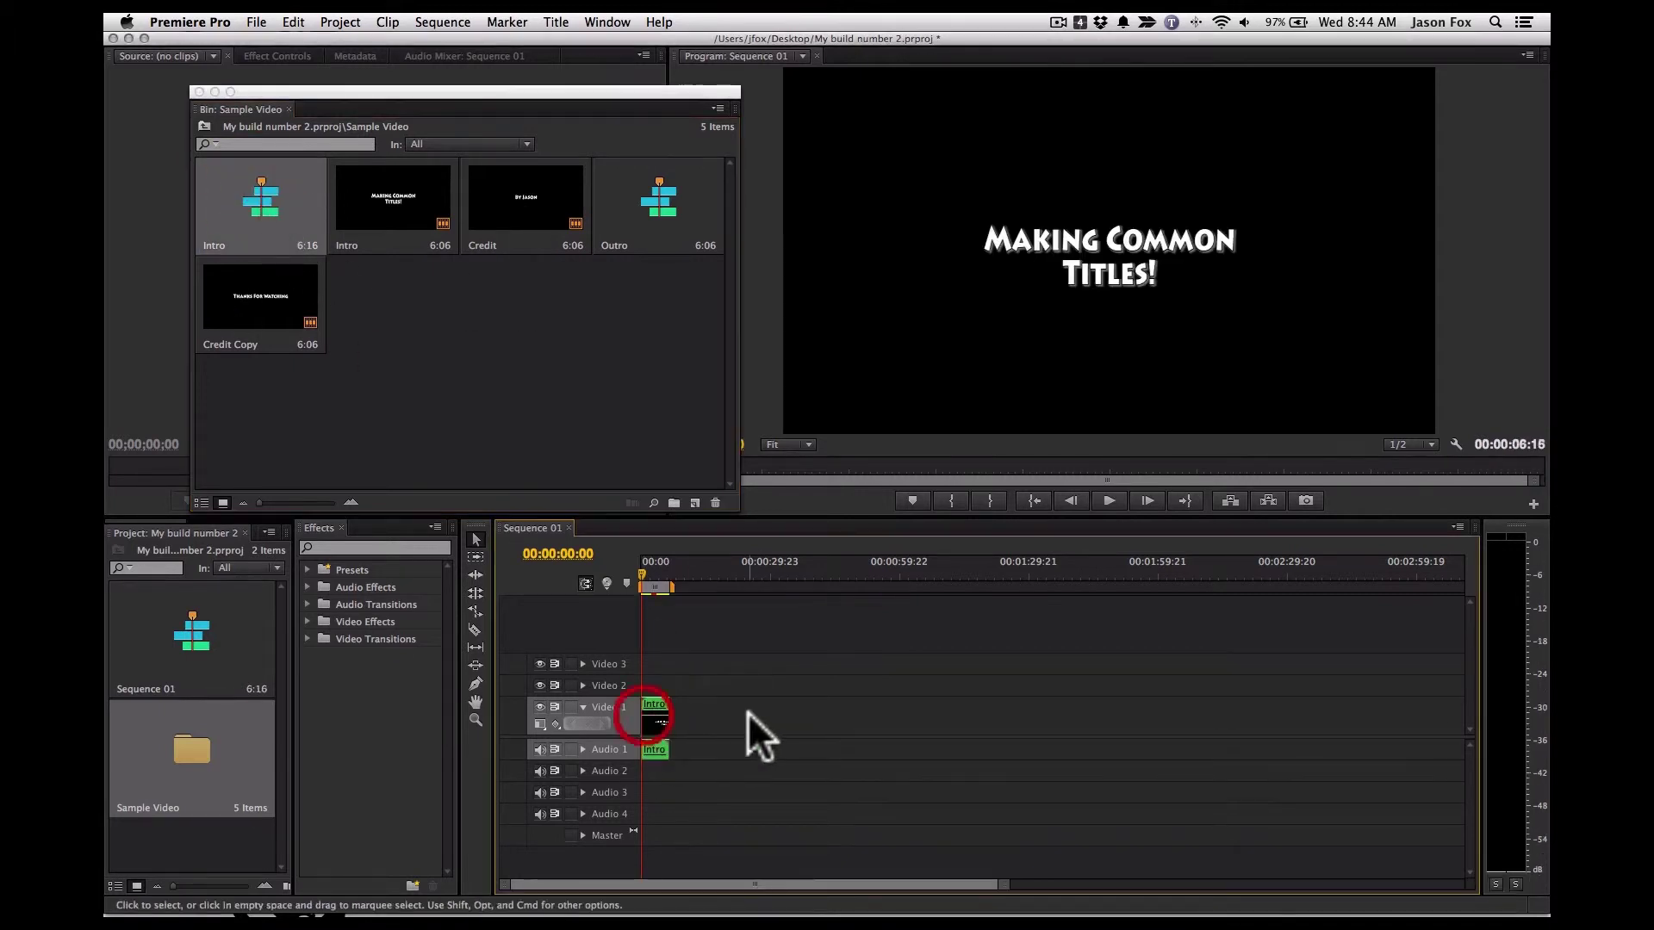
pyautogui.click(681, 726)
pyautogui.moveTo(665, 200); pyautogui.dragTo(1073, 737)
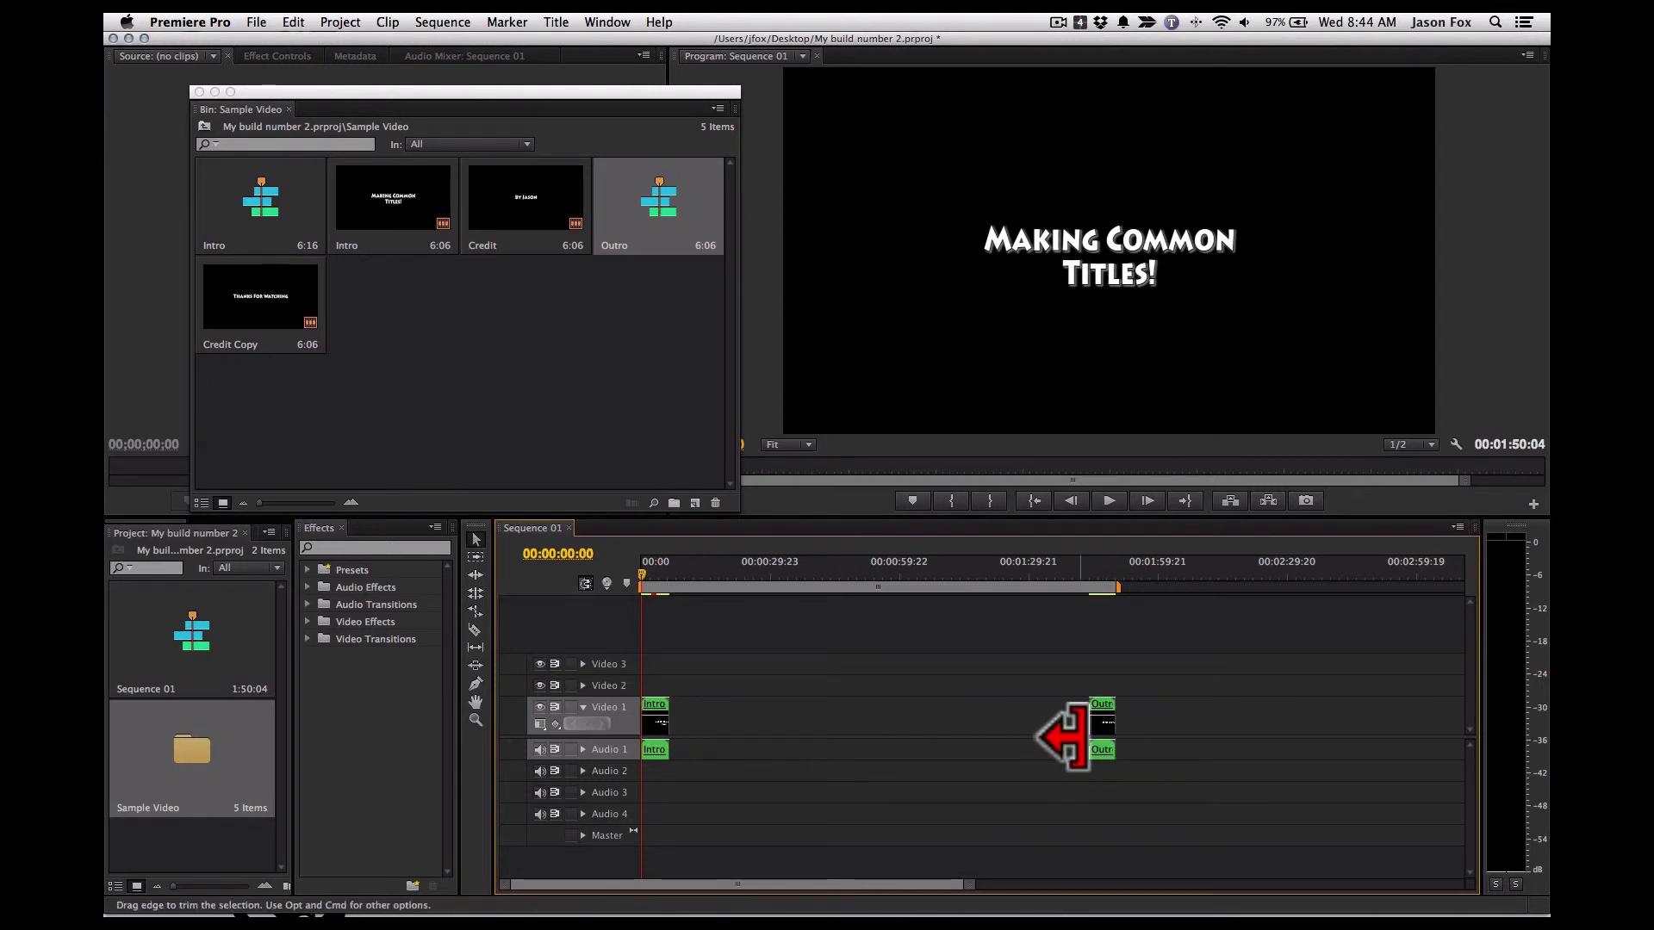
pyautogui.click(199, 91)
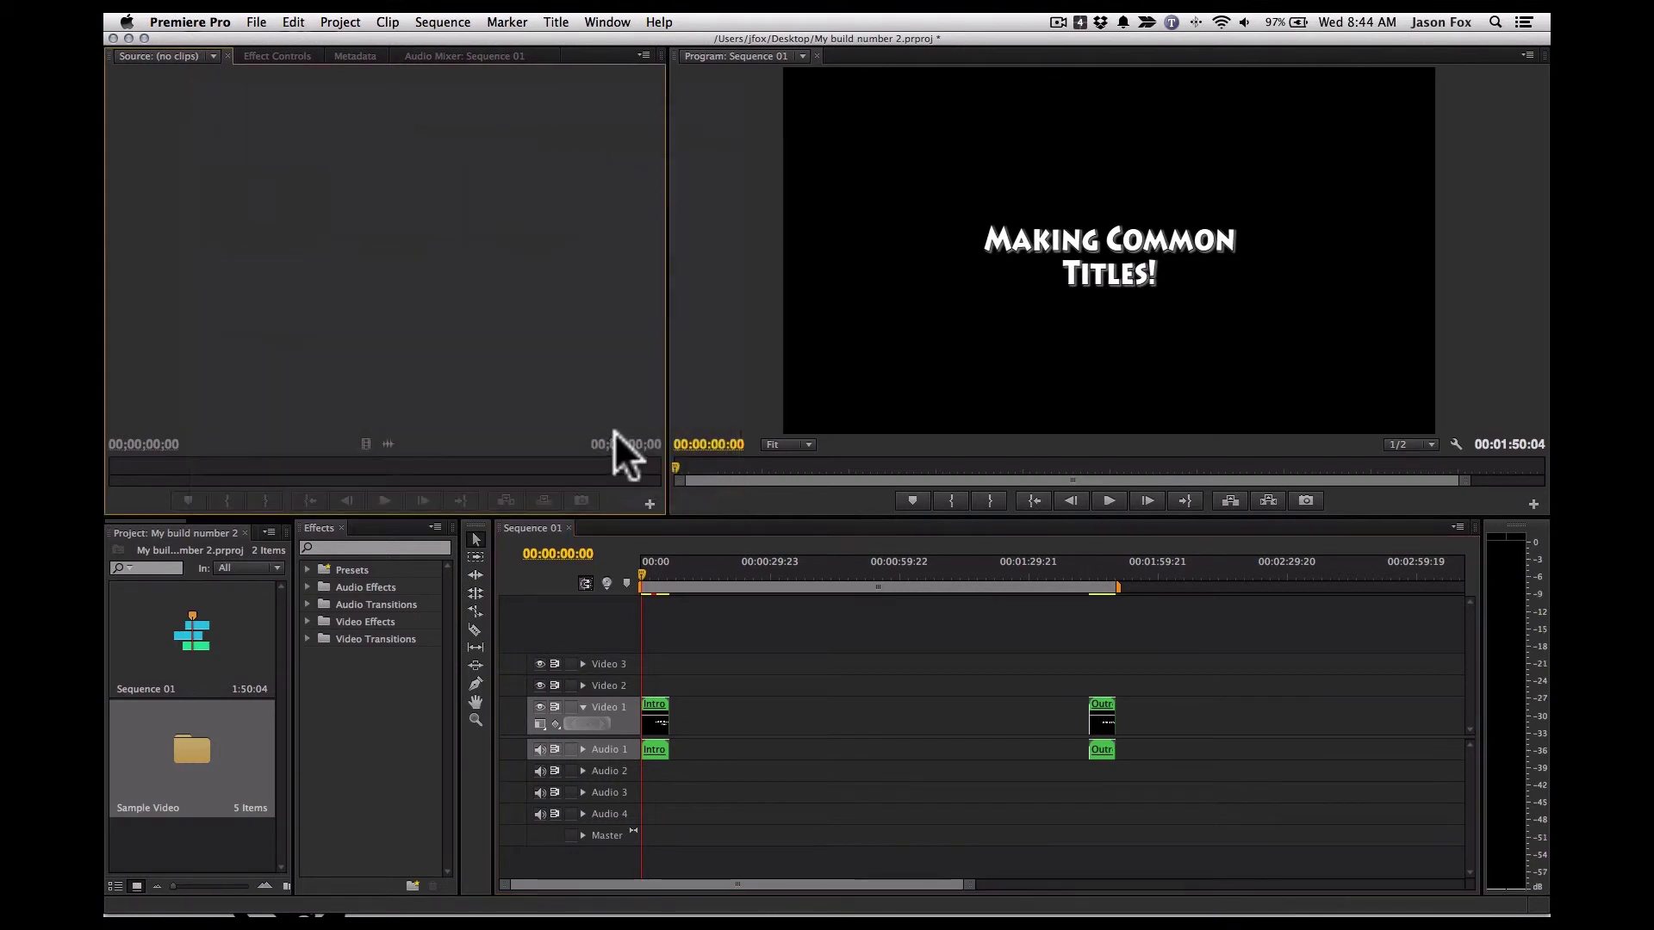
pyautogui.click(653, 708)
# Step: Replace the Intro title text with 'My Build Number 2' in the Titler
pyautogui.doubleClick(653, 708)
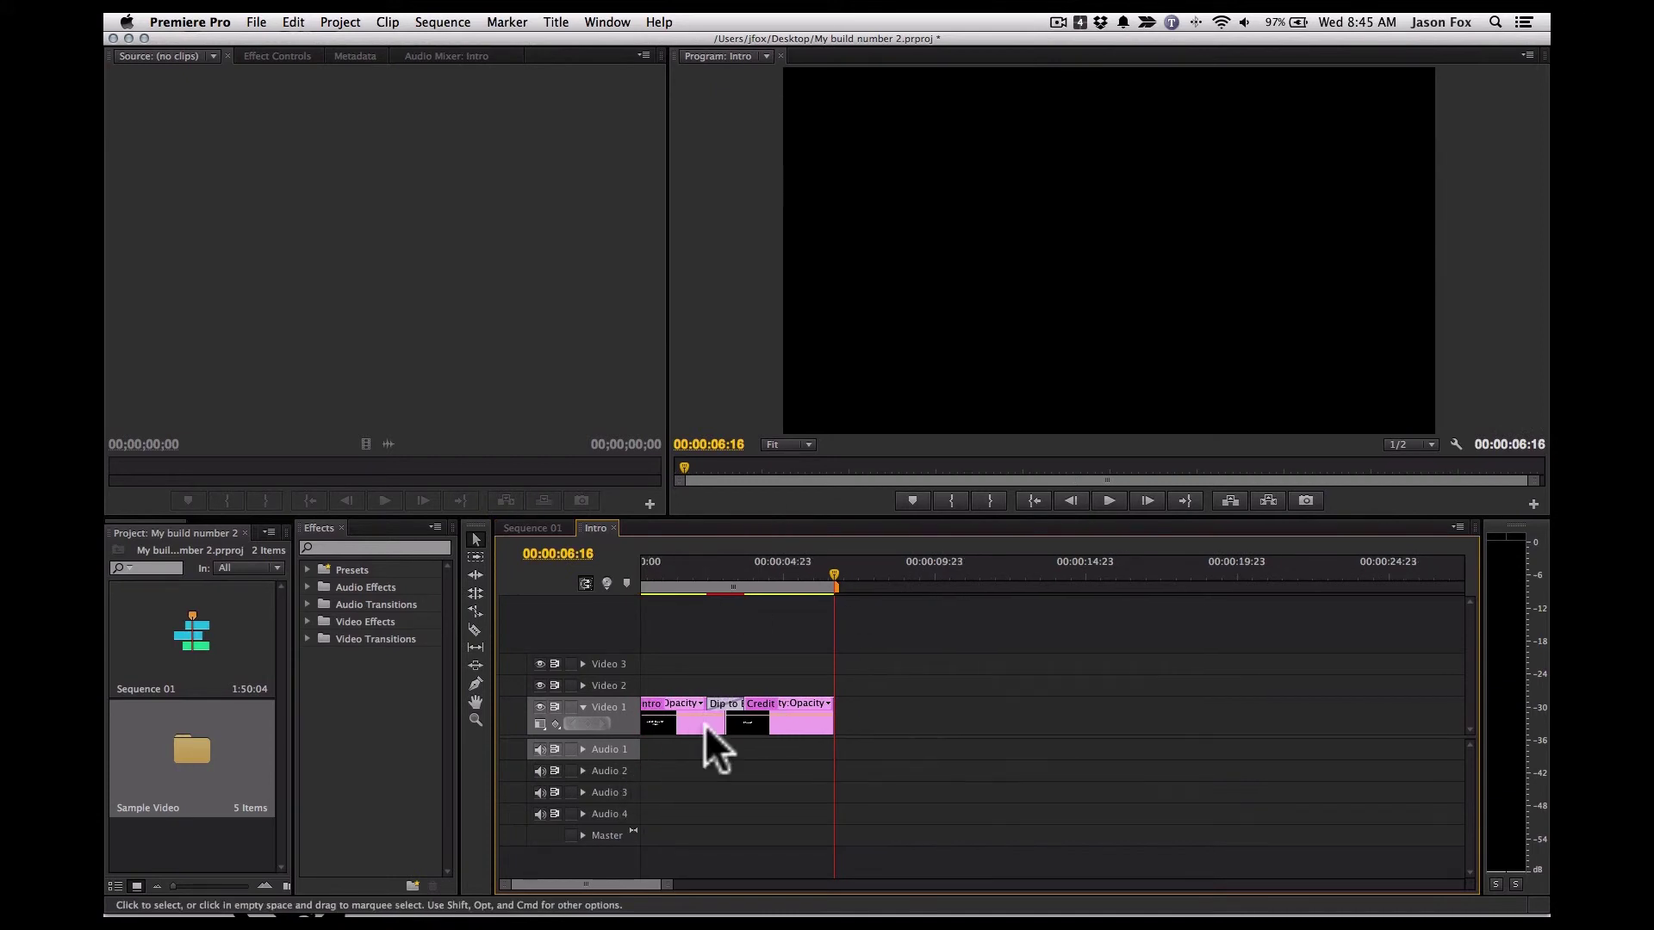
pyautogui.click(765, 722)
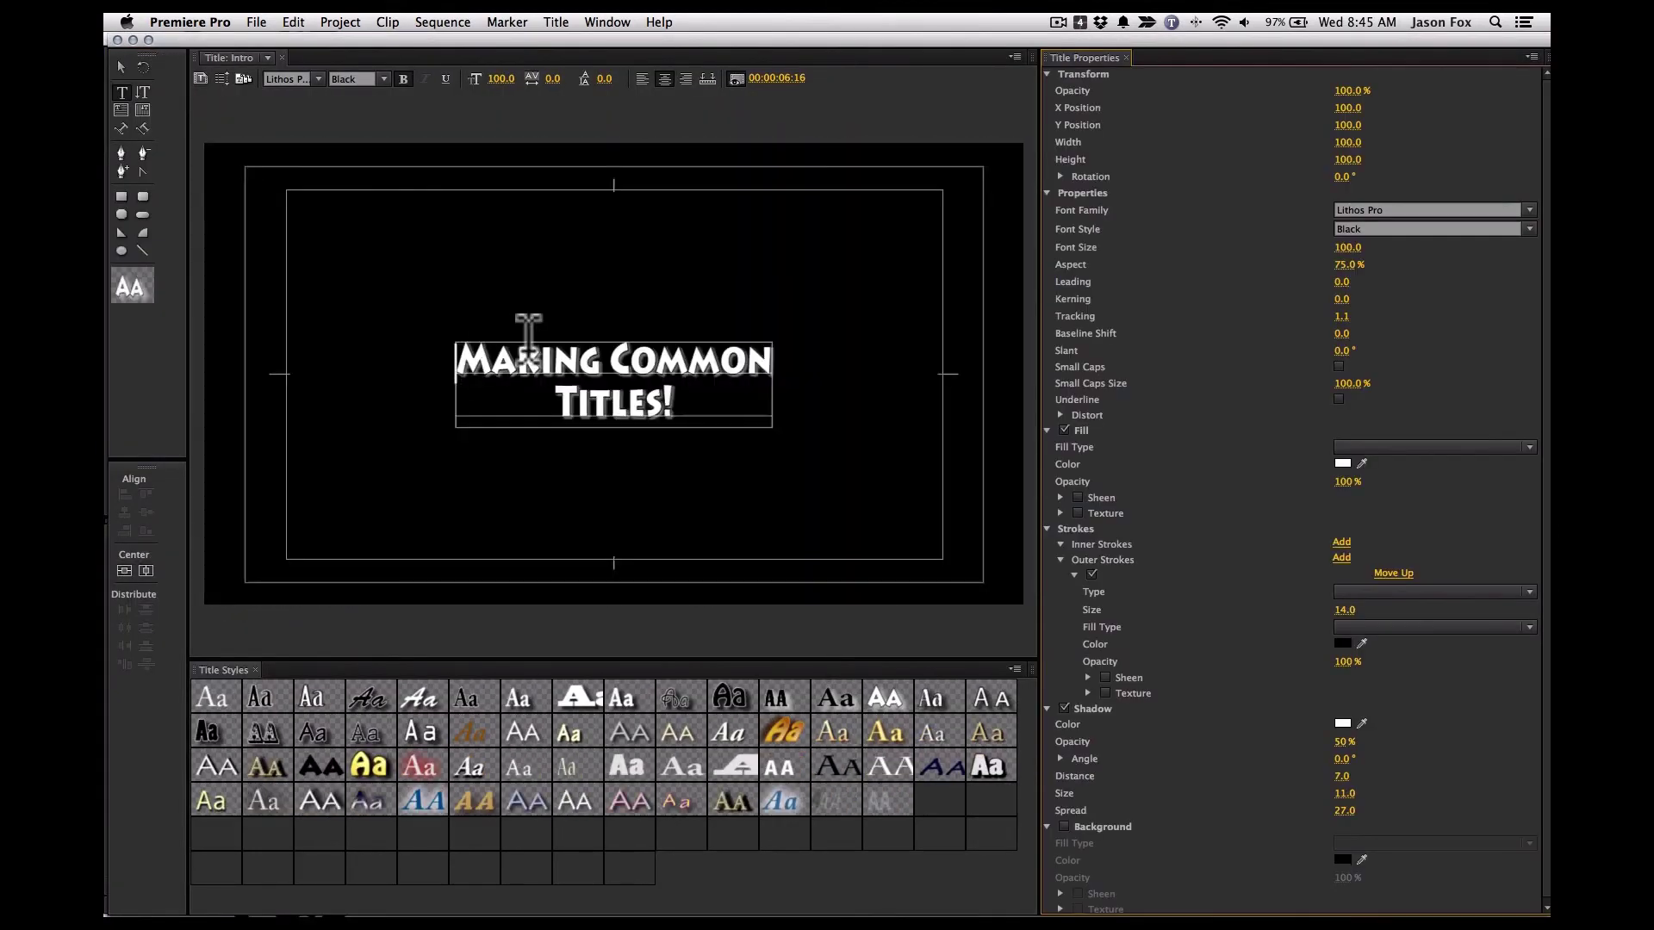
pyautogui.press('super+a')
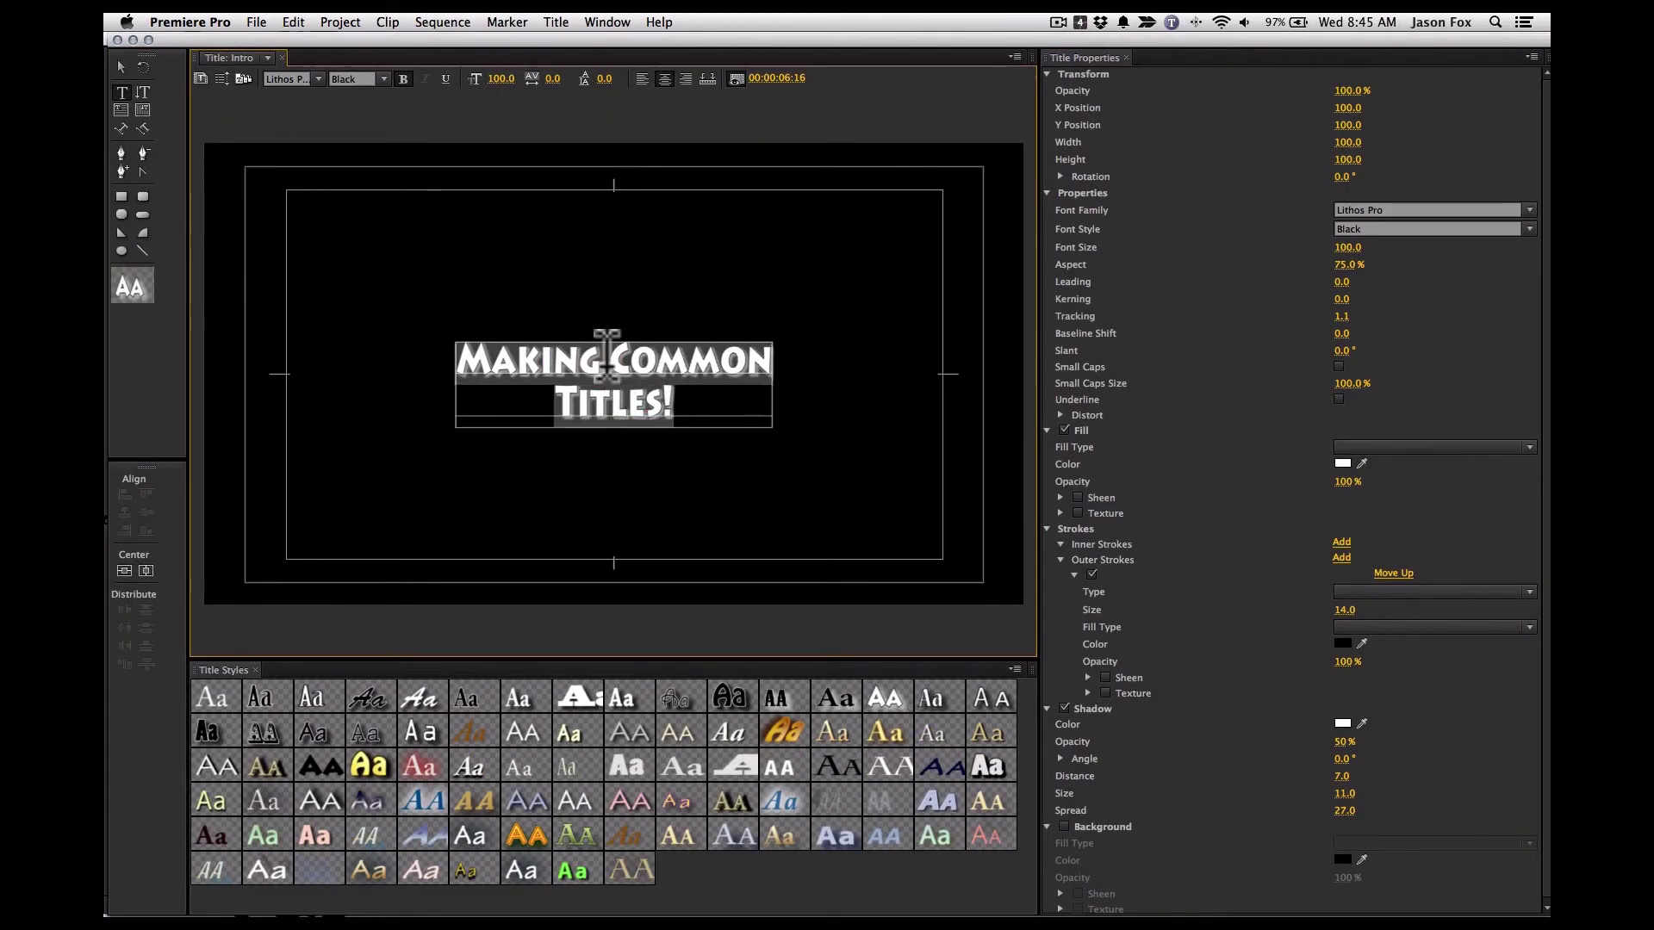
pyautogui.write('My Build Number')
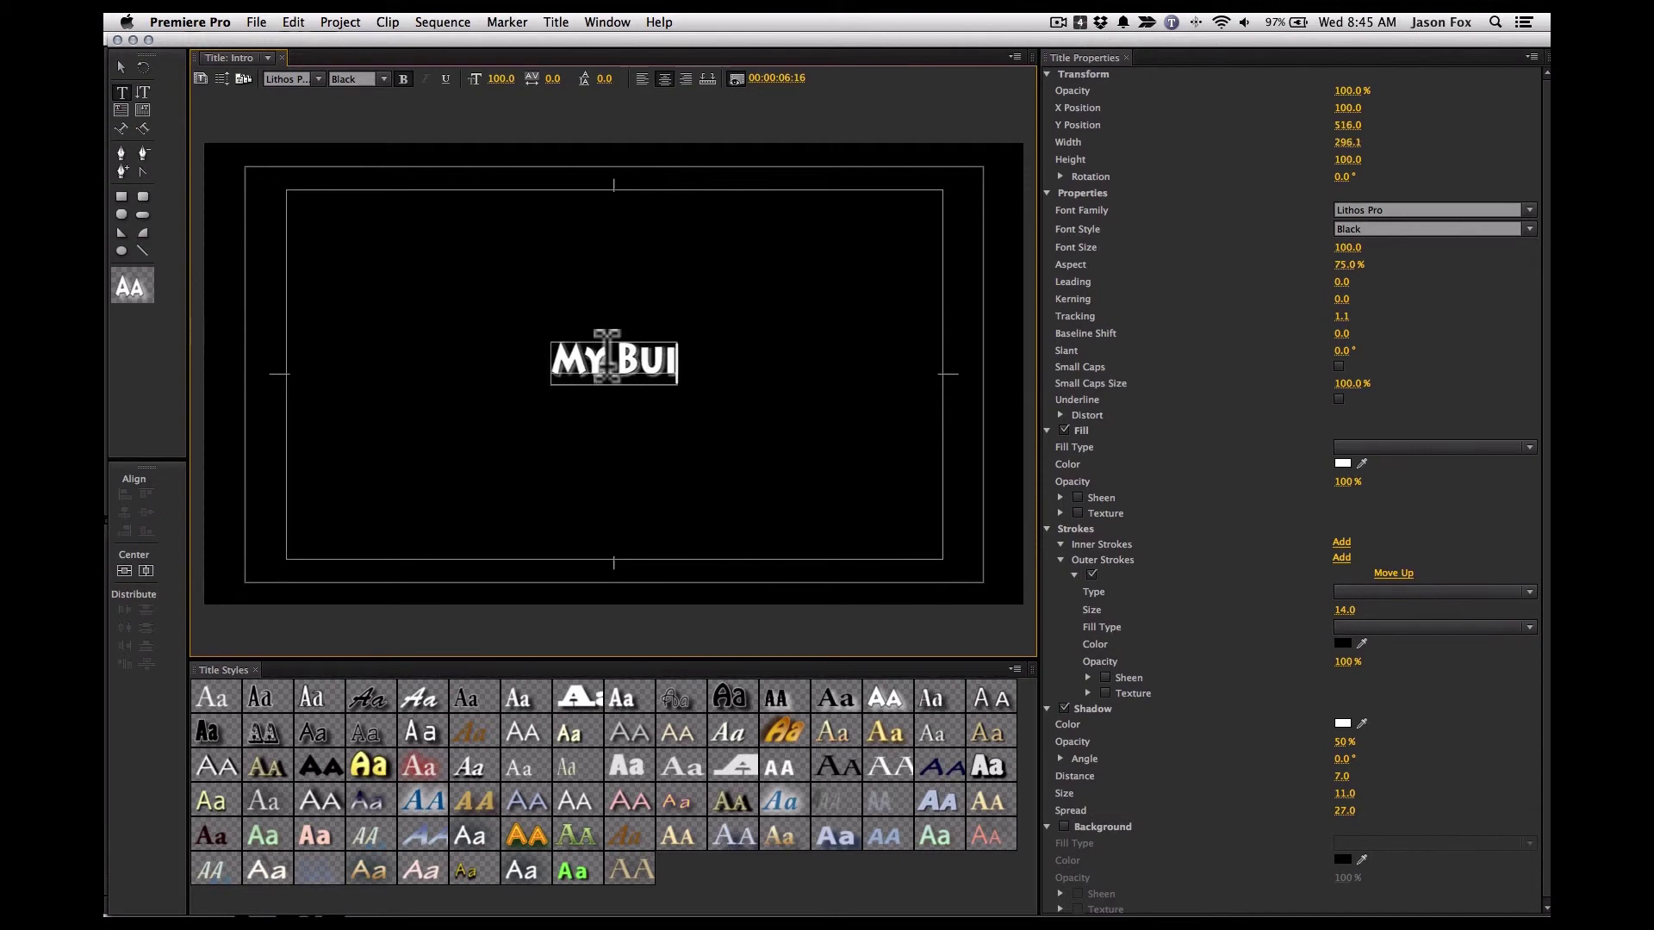
pyautogui.write(' 2')
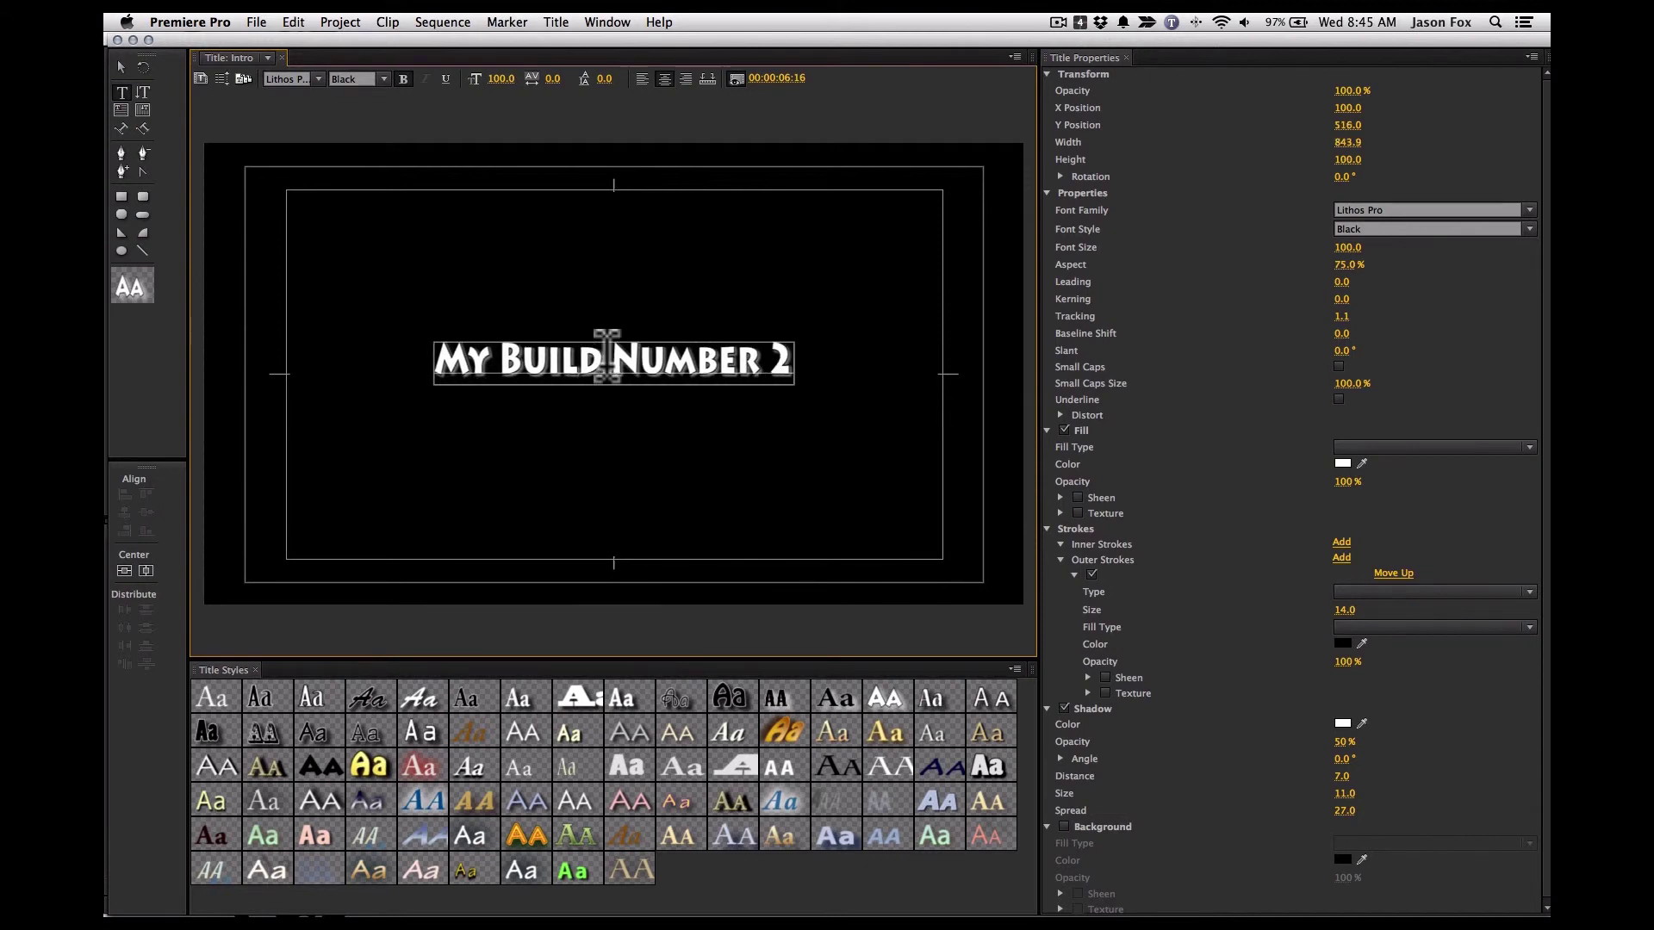
pyautogui.click(116, 40)
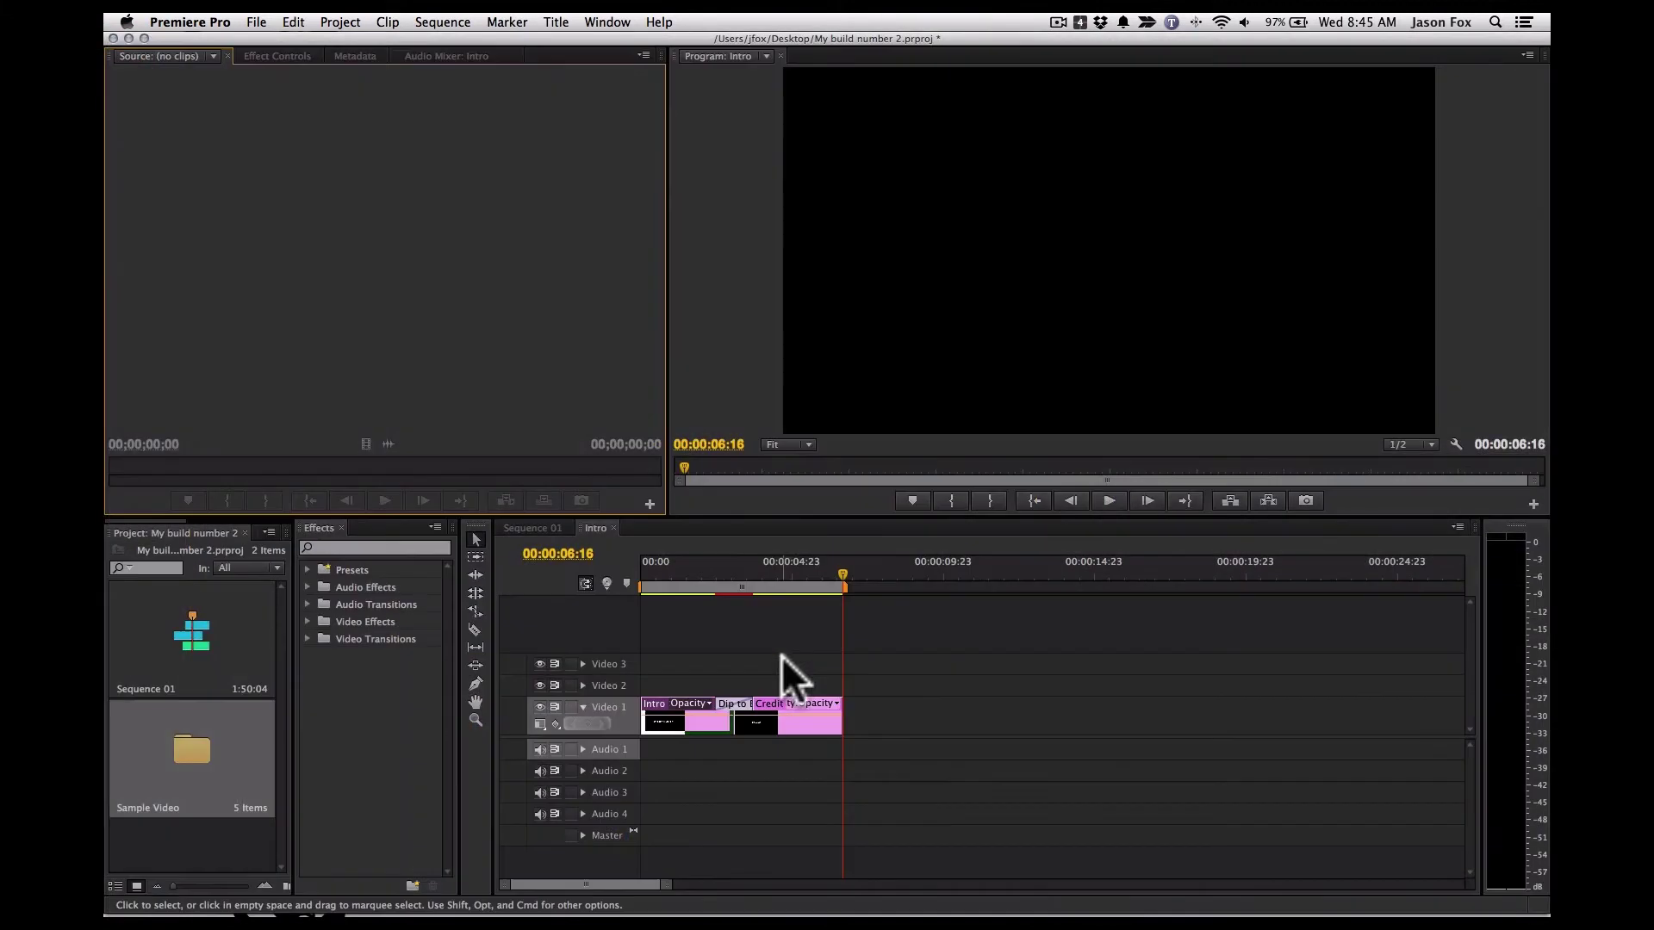
# Step: Return to Sequence 01 and play it back to check the updated title
pyautogui.click(611, 527)
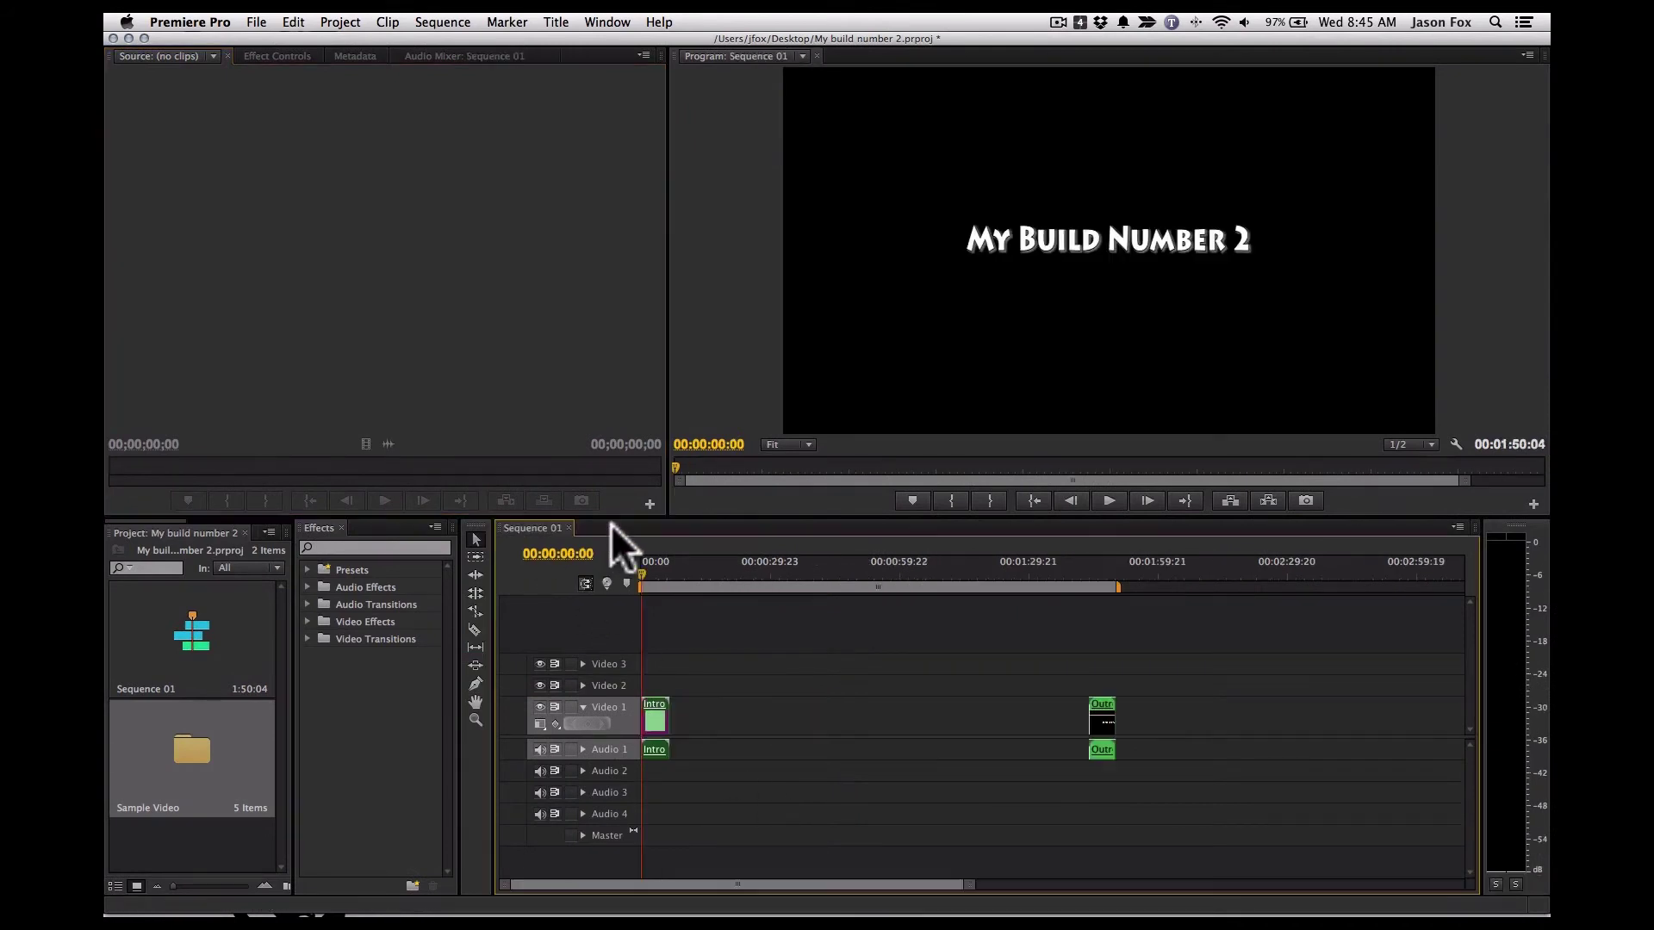
pyautogui.press('space')
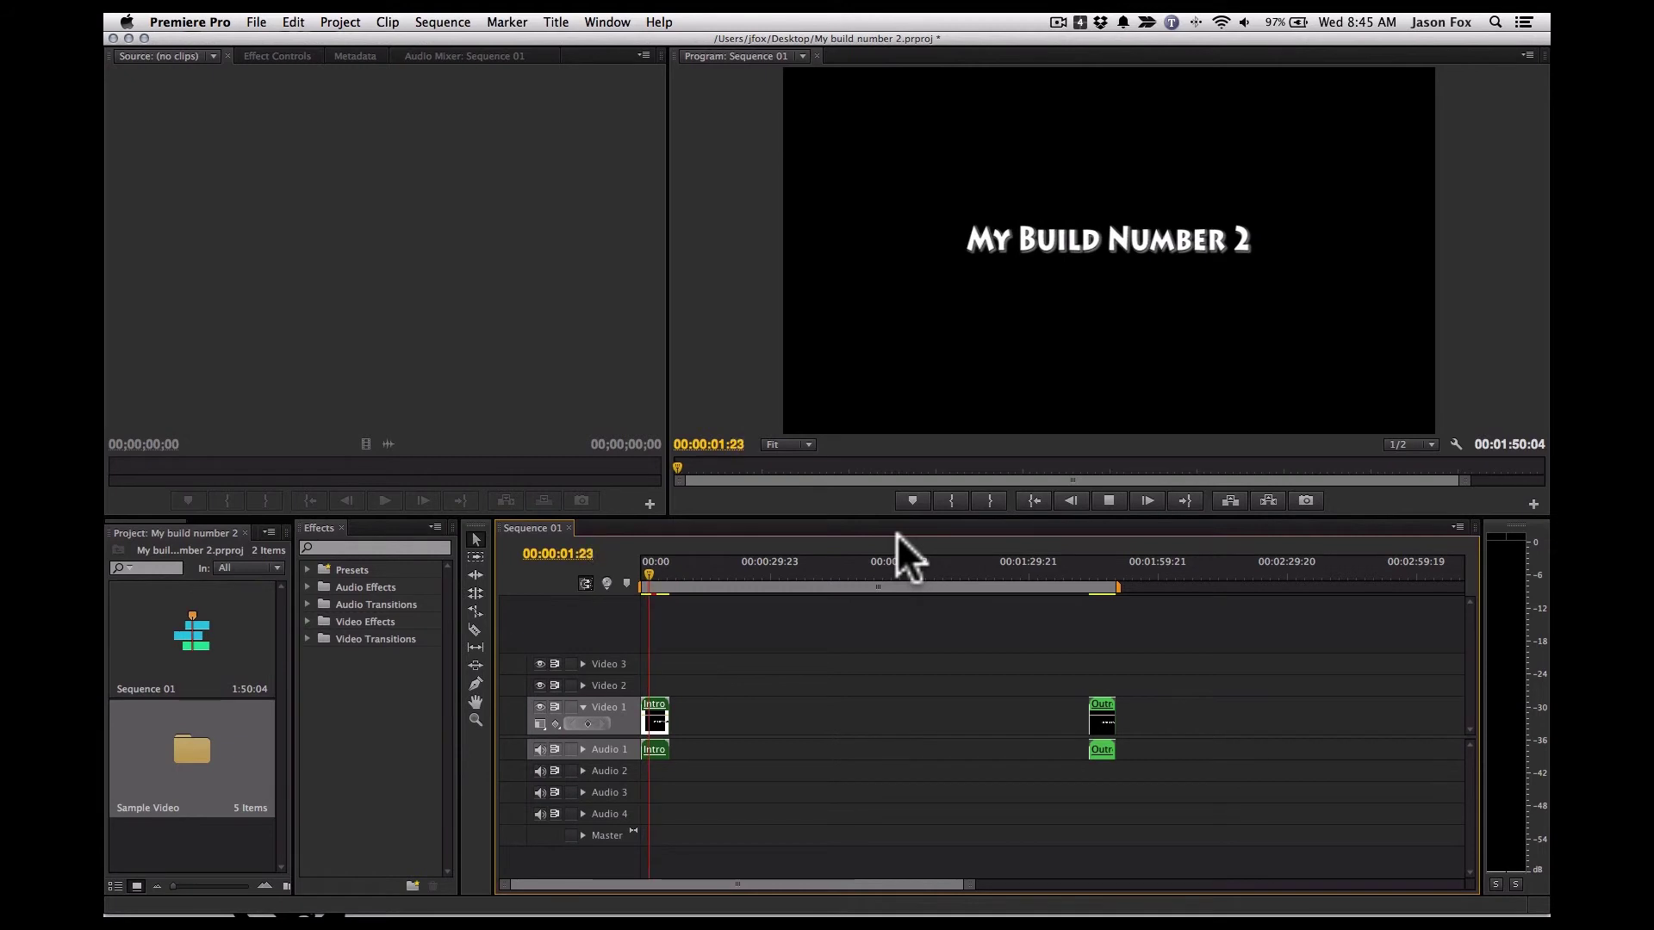
pyautogui.press('space')
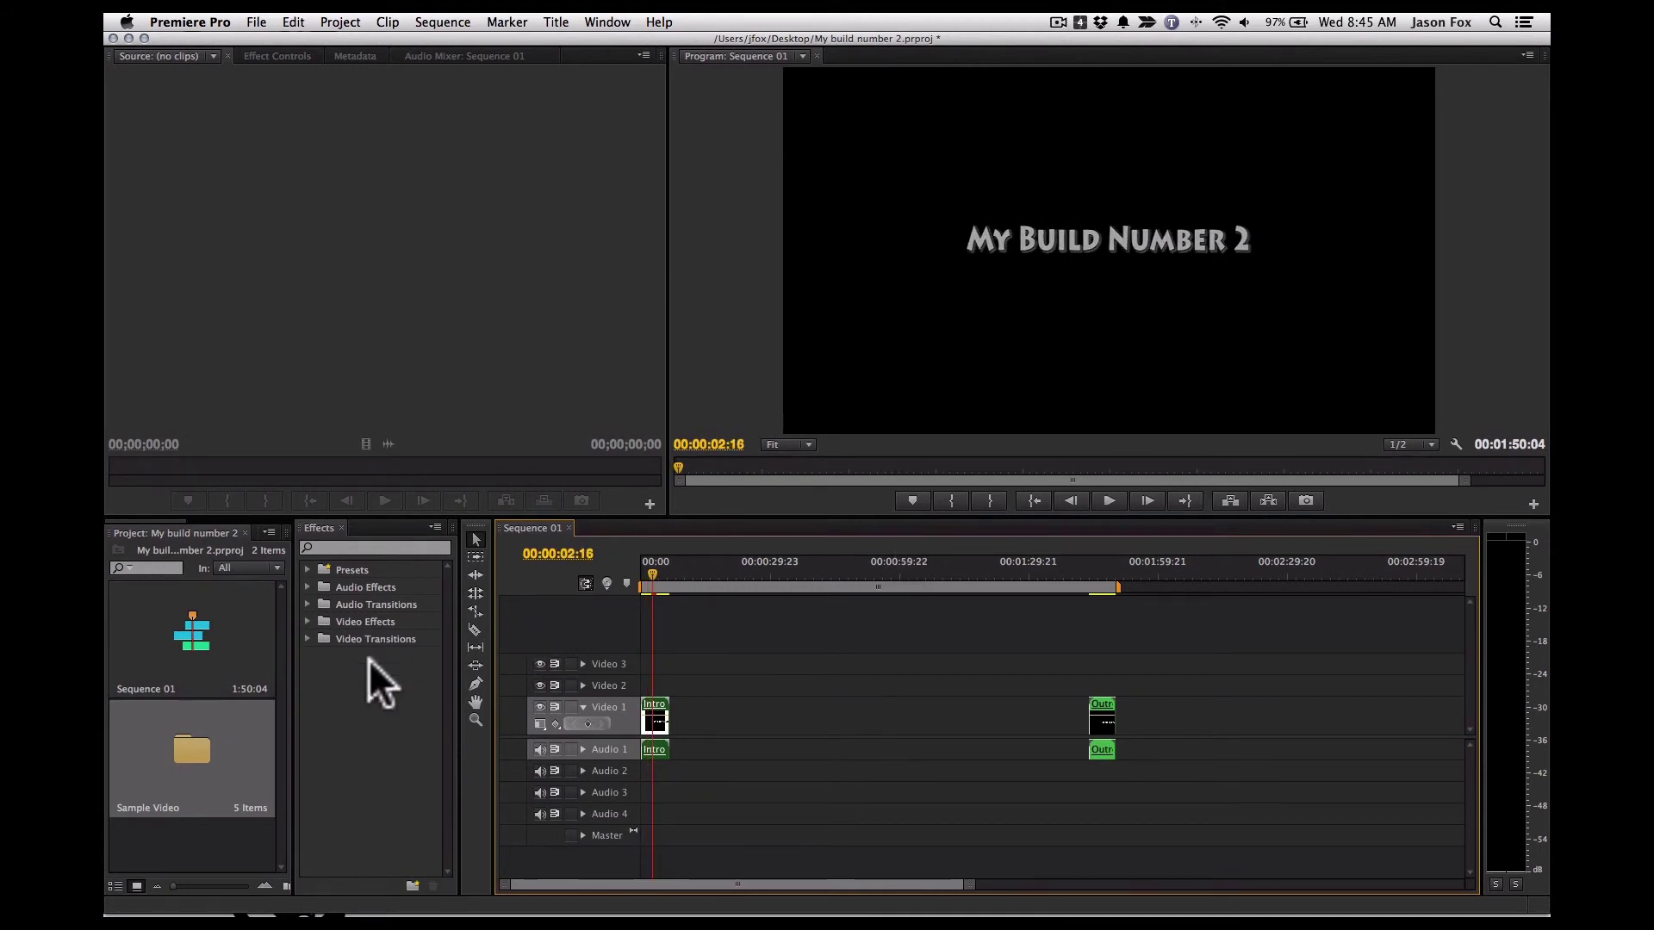
# Step: Start a new project, saving My build number 2 when prompted
pyautogui.click(256, 22)
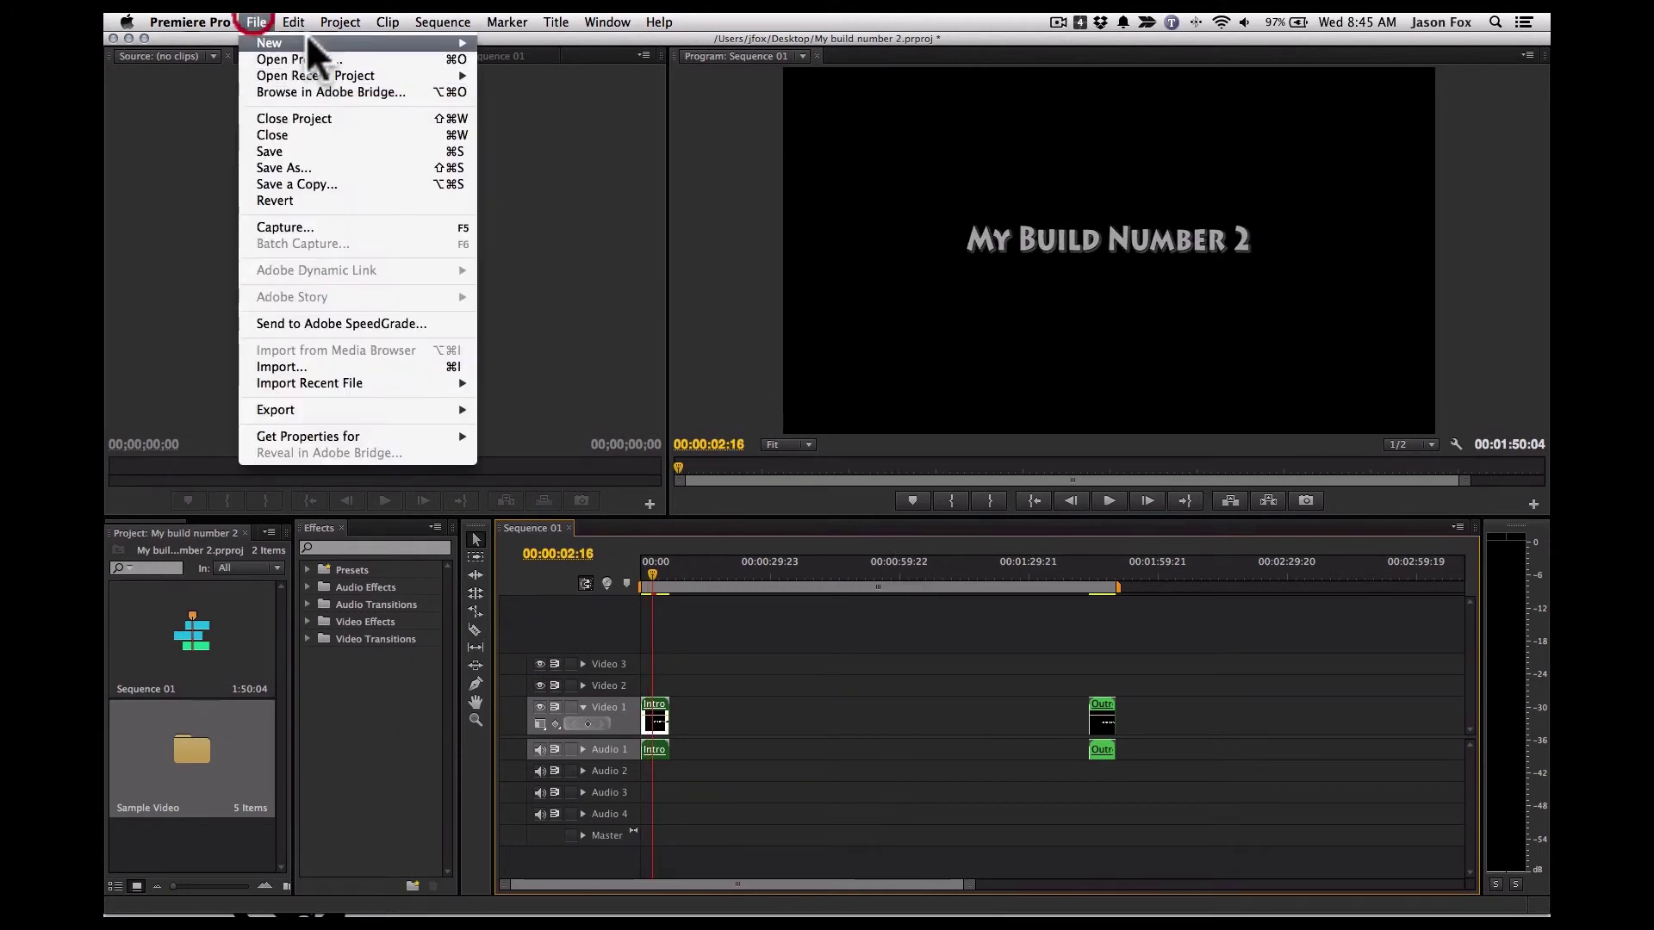
pyautogui.moveTo(307, 34)
pyautogui.click(655, 45)
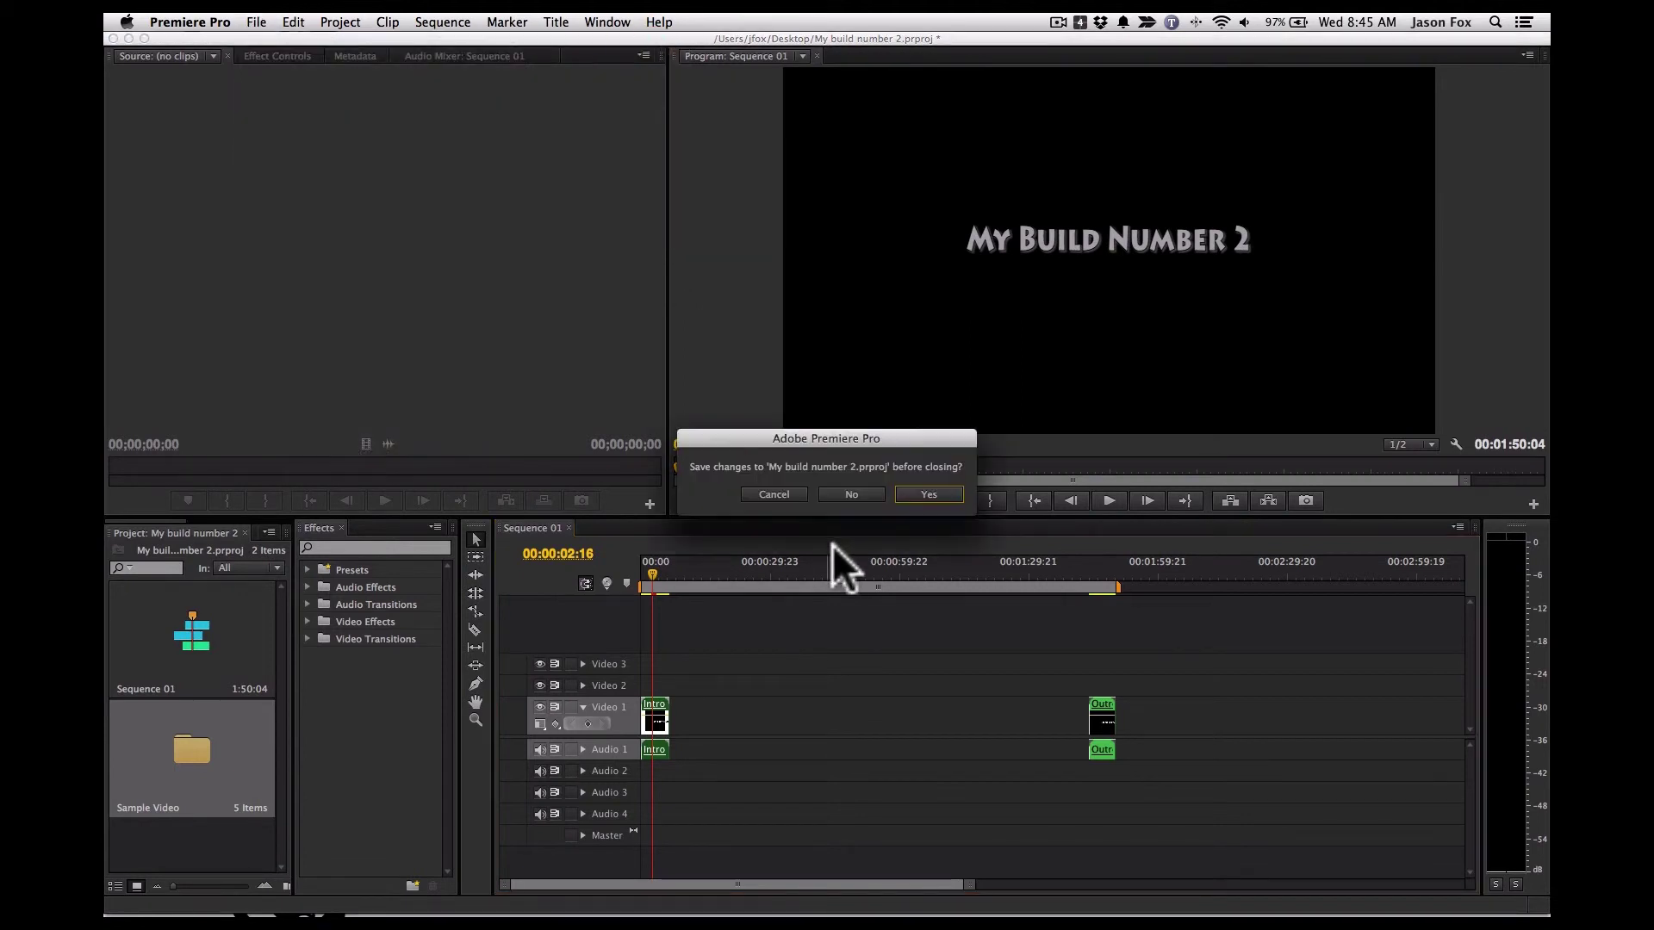
pyautogui.click(918, 498)
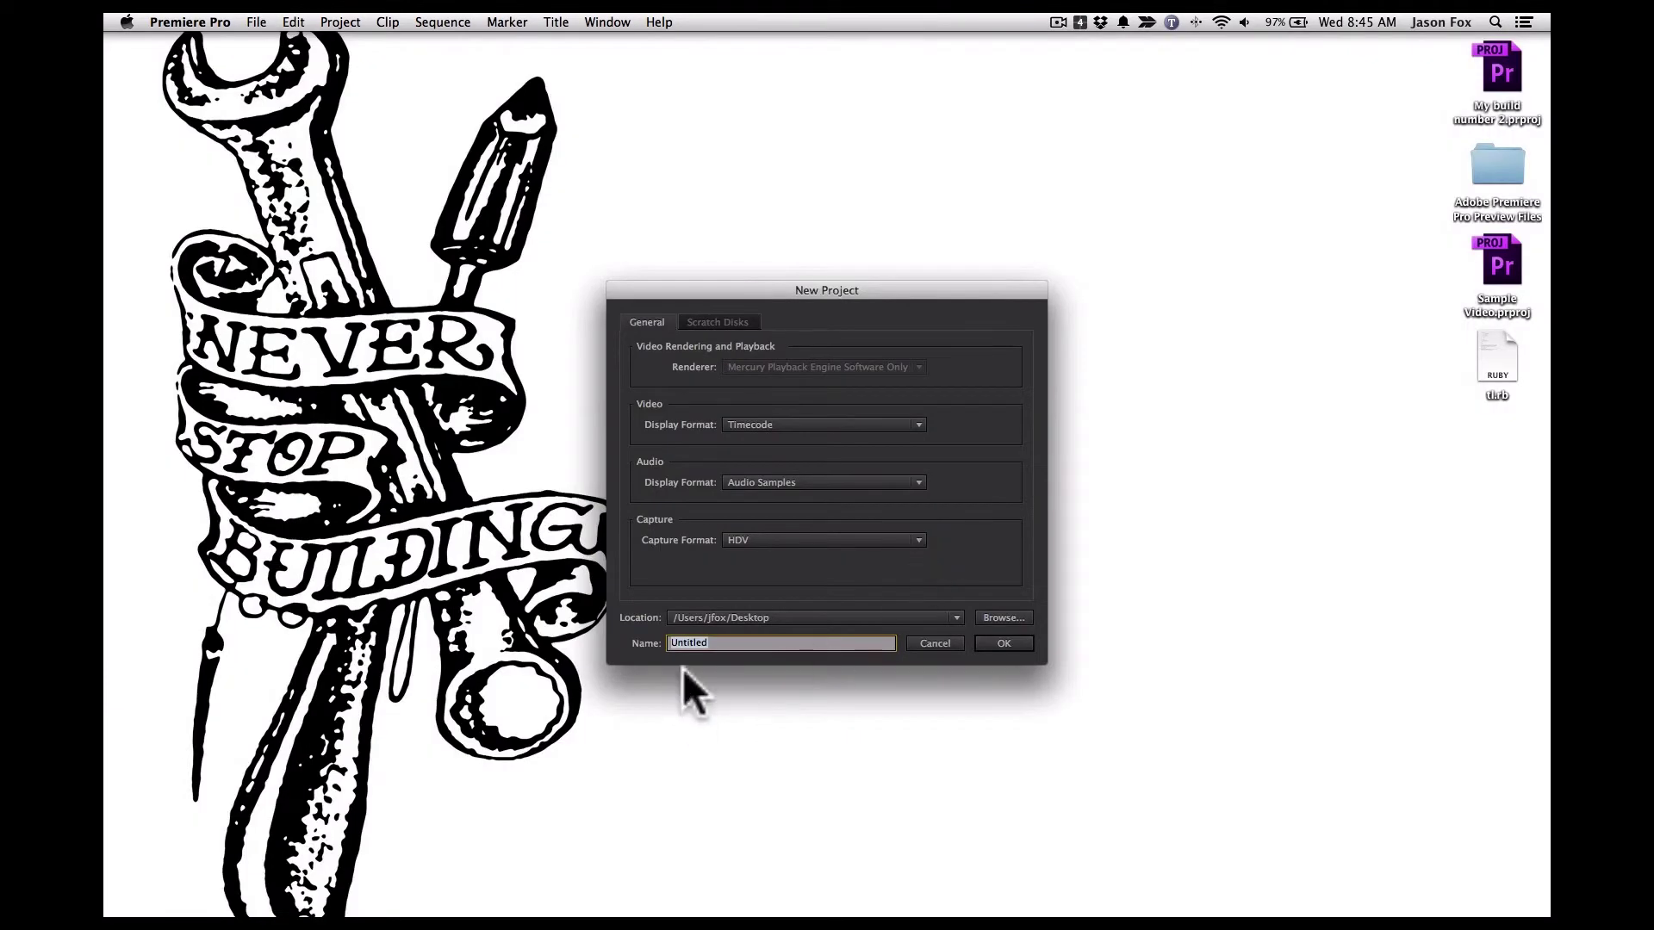
# Step: Name the new project 'My Build Number 3' and accept the default sequence preset
pyautogui.write('My Build Number 3')
pyautogui.press('Return')
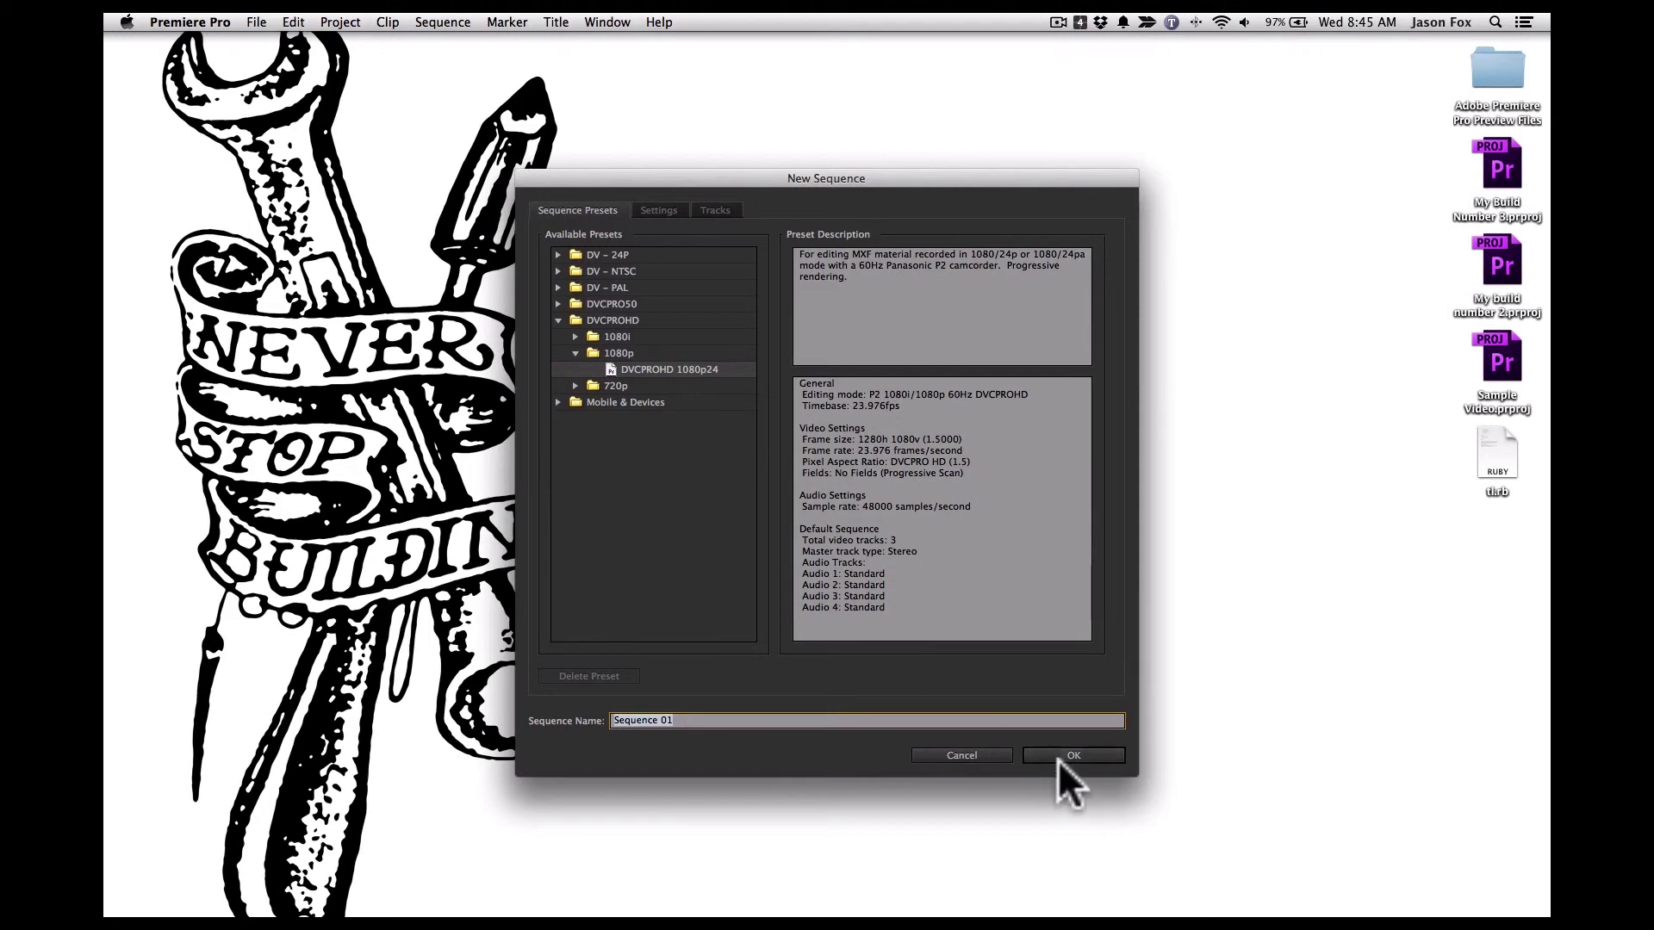
pyautogui.click(1060, 758)
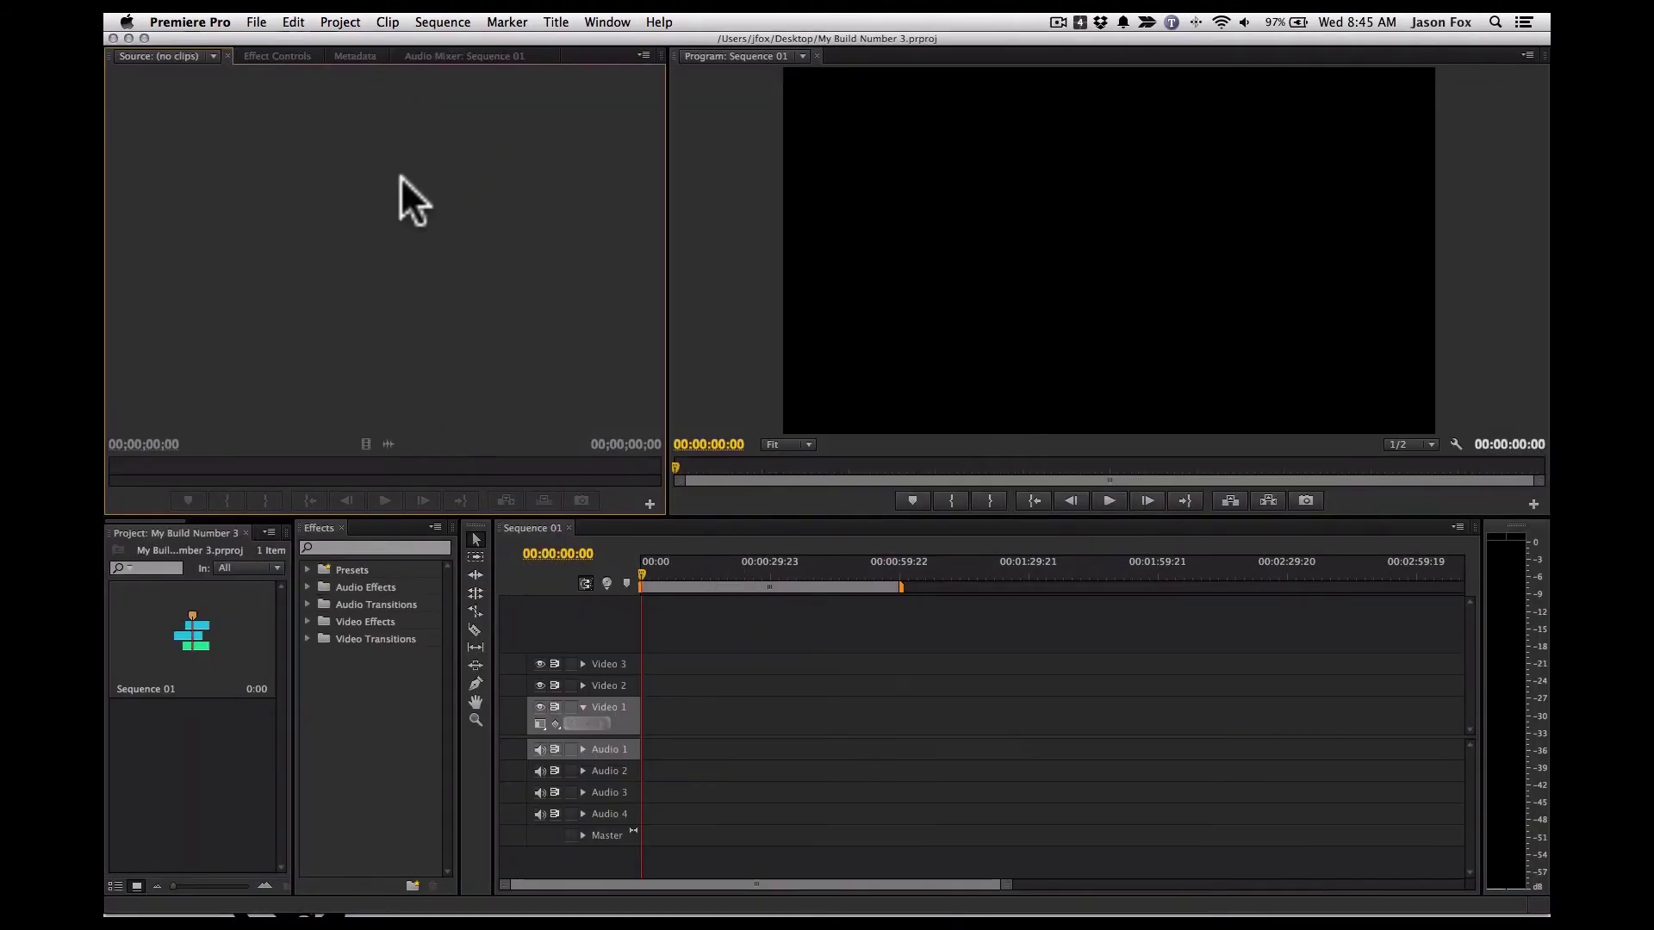
pyautogui.click(255, 21)
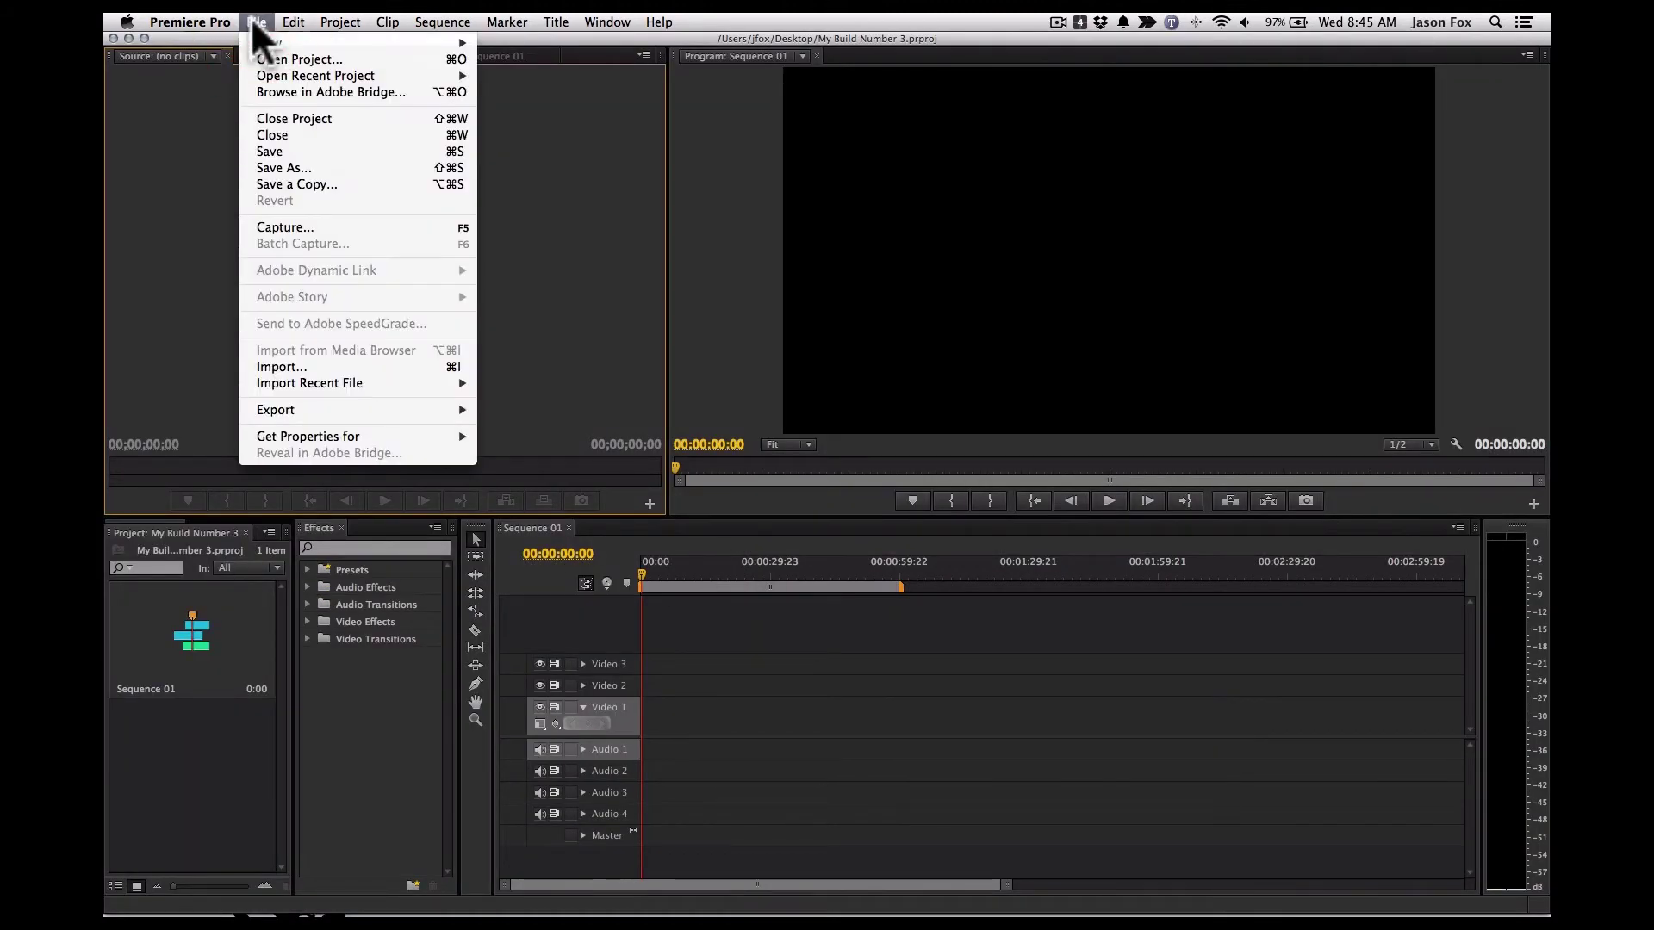
# Step: Import only the Intro and Outro sequences from Sample Video.prproj
pyautogui.click(386, 365)
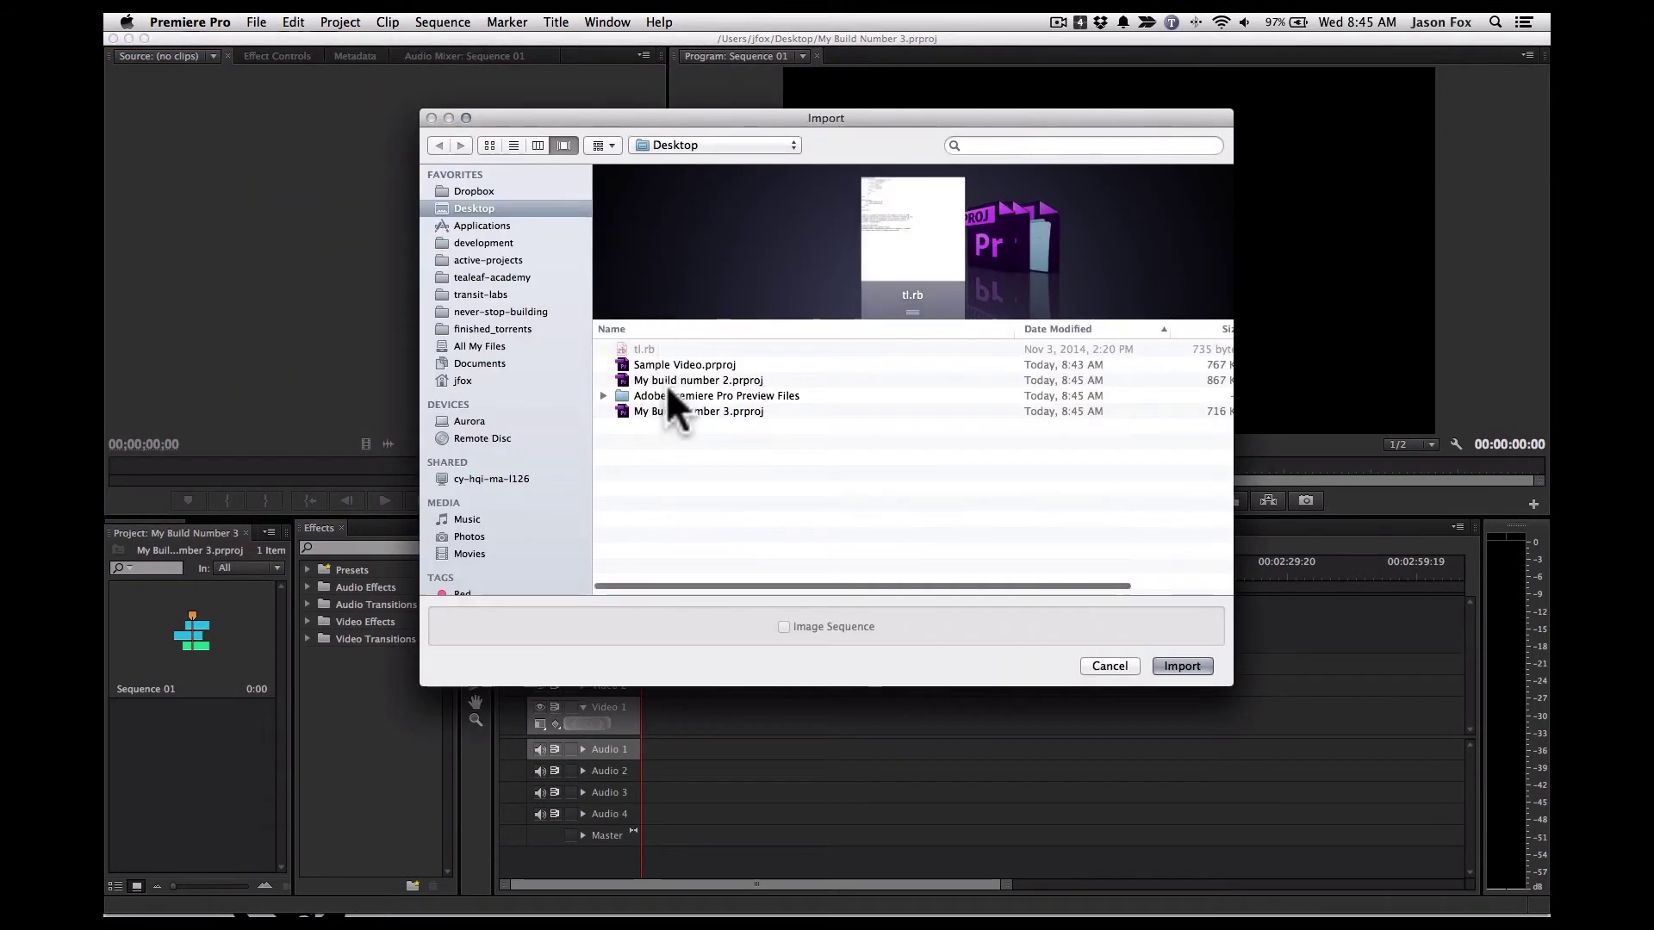
pyautogui.doubleClick(670, 363)
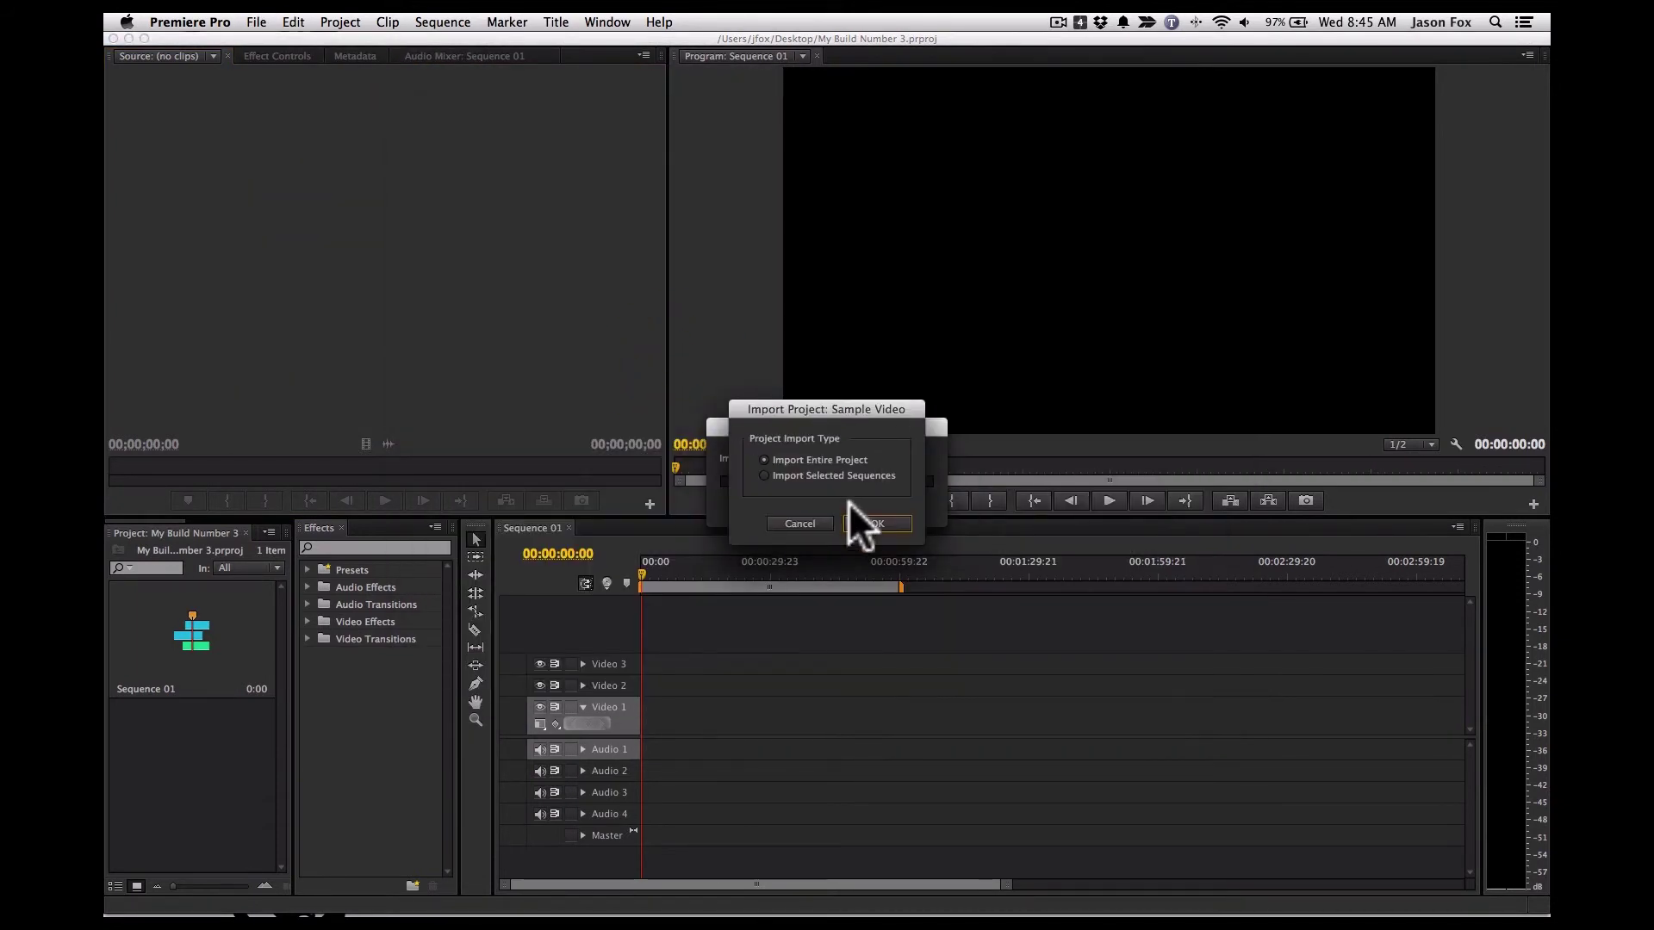
pyautogui.click(834, 472)
pyautogui.click(875, 525)
pyautogui.click(696, 351)
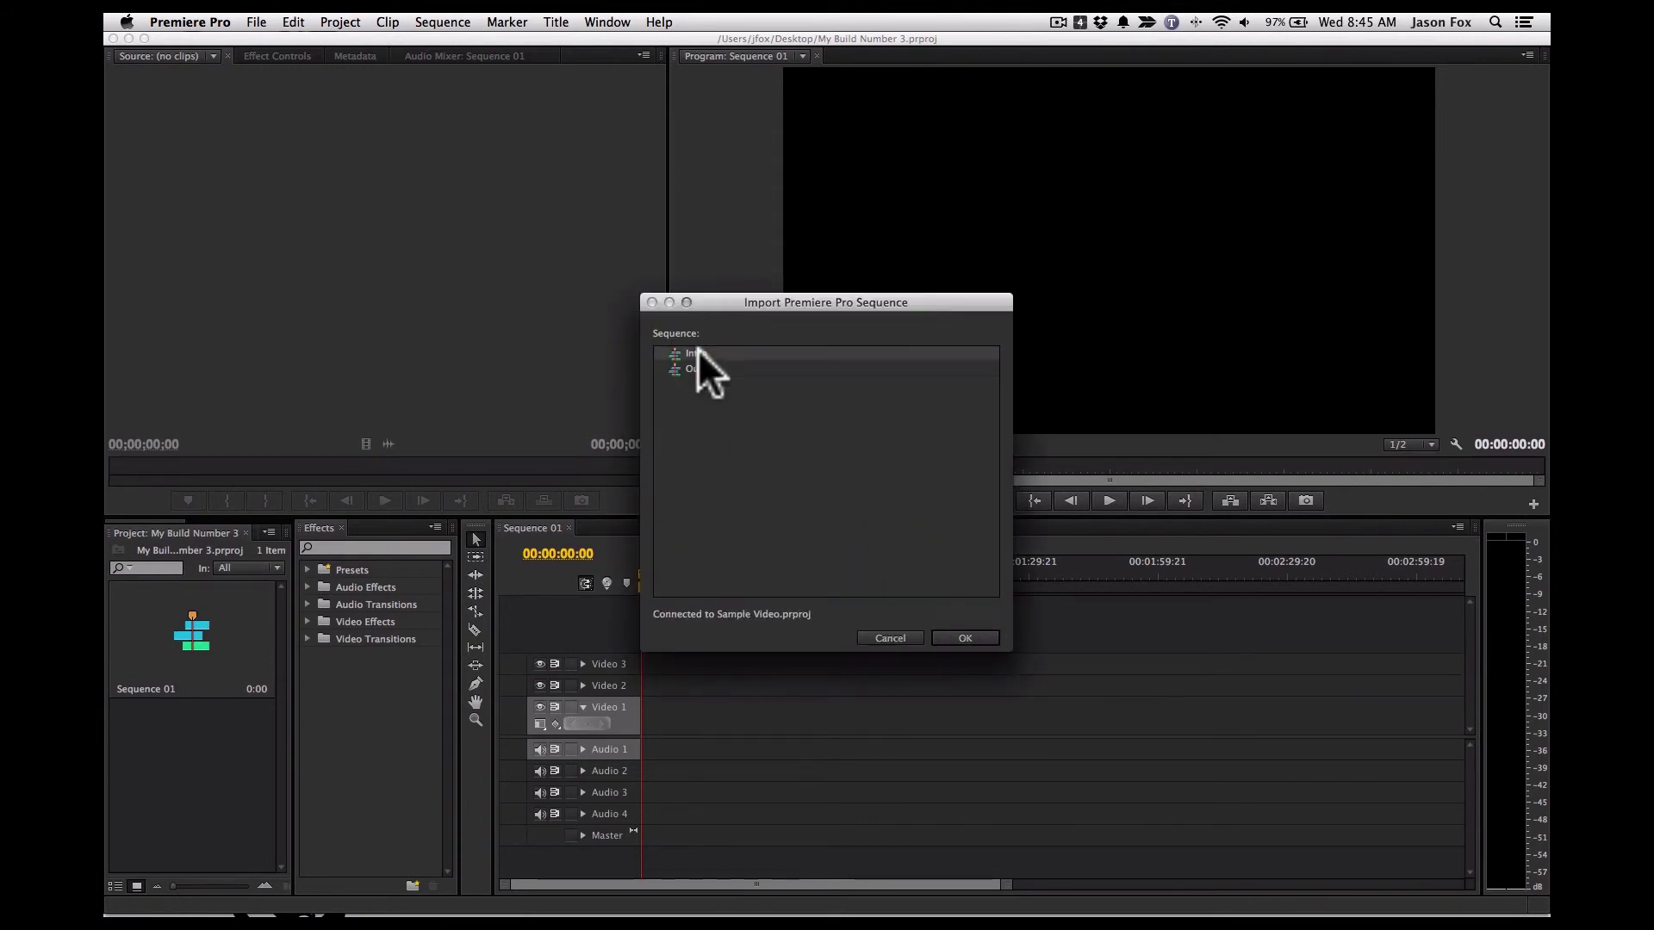
pyautogui.keyDown('shift'); pyautogui.click(714, 368); pyautogui.keyUp('shift')
pyautogui.click(939, 637)
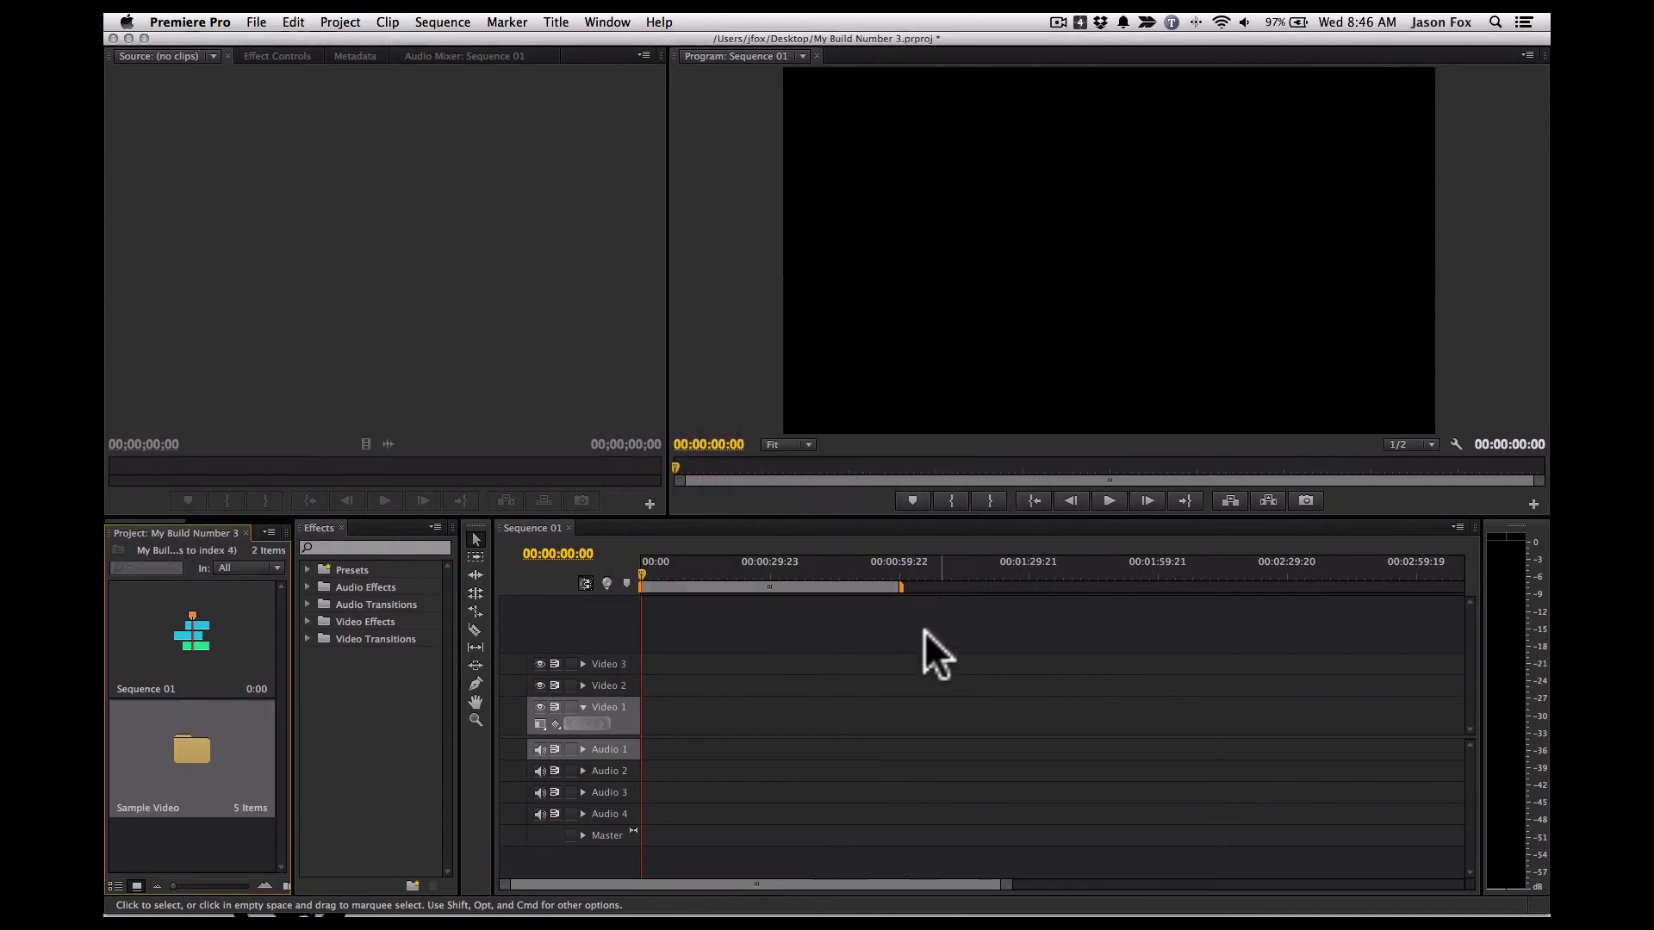
# Step: Place Intro at the start of Video 1 and Outro later on the track
pyautogui.doubleClick(186, 754)
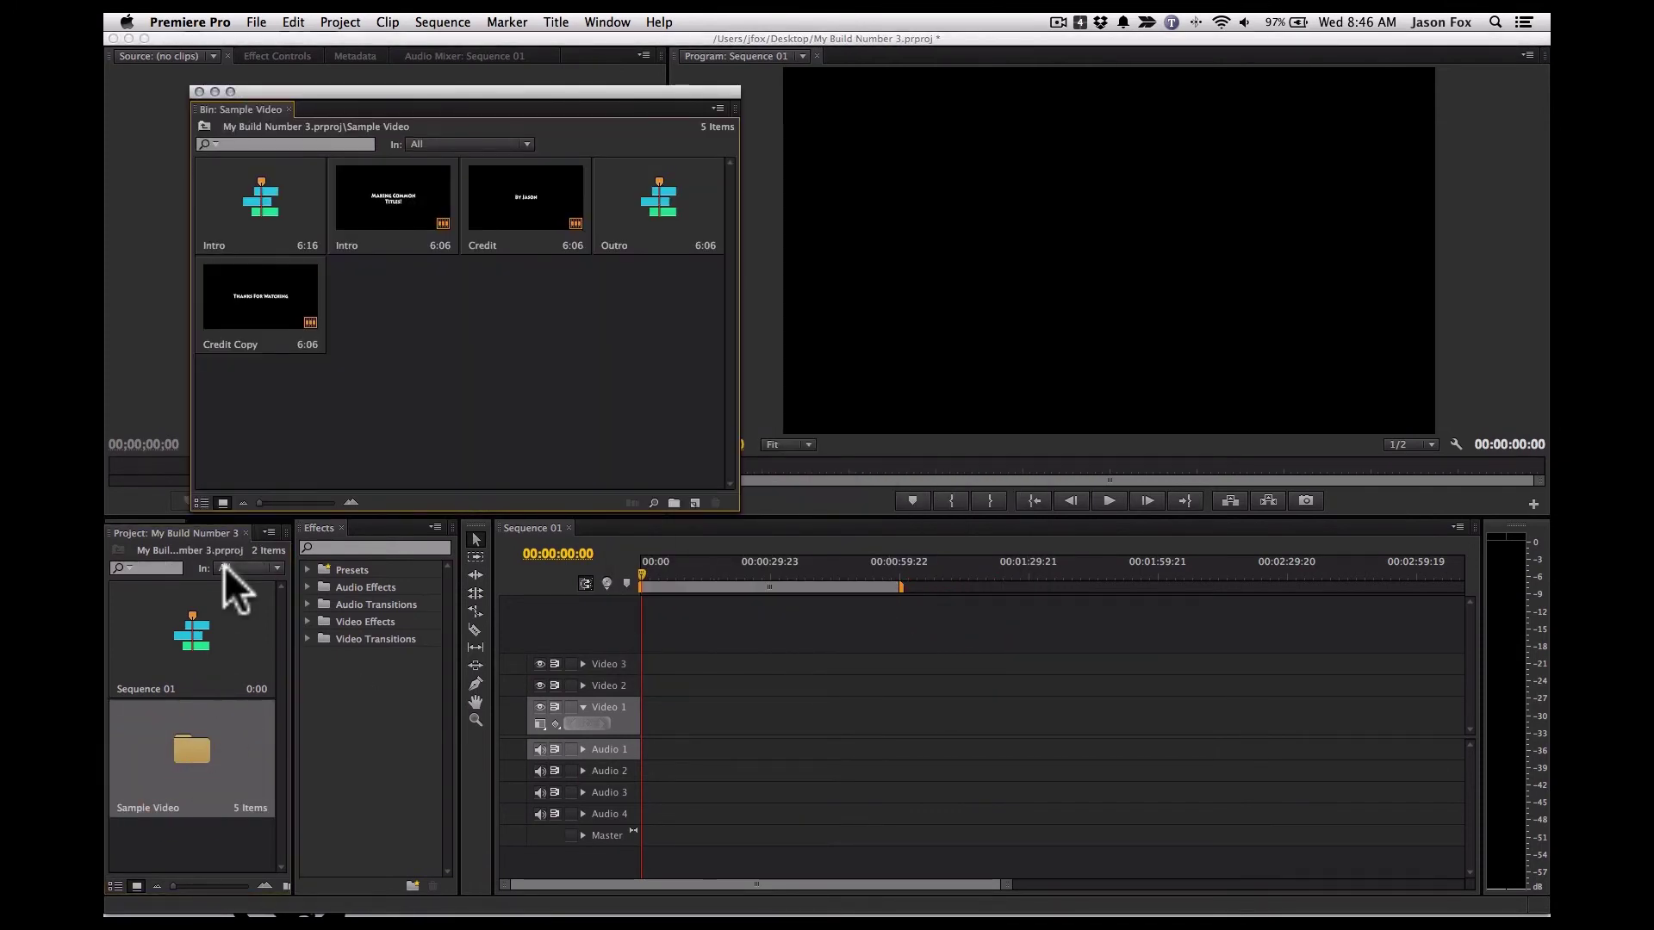
pyautogui.moveTo(259, 216); pyautogui.dragTo(638, 709)
pyautogui.moveTo(646, 229); pyautogui.dragTo(1111, 728)
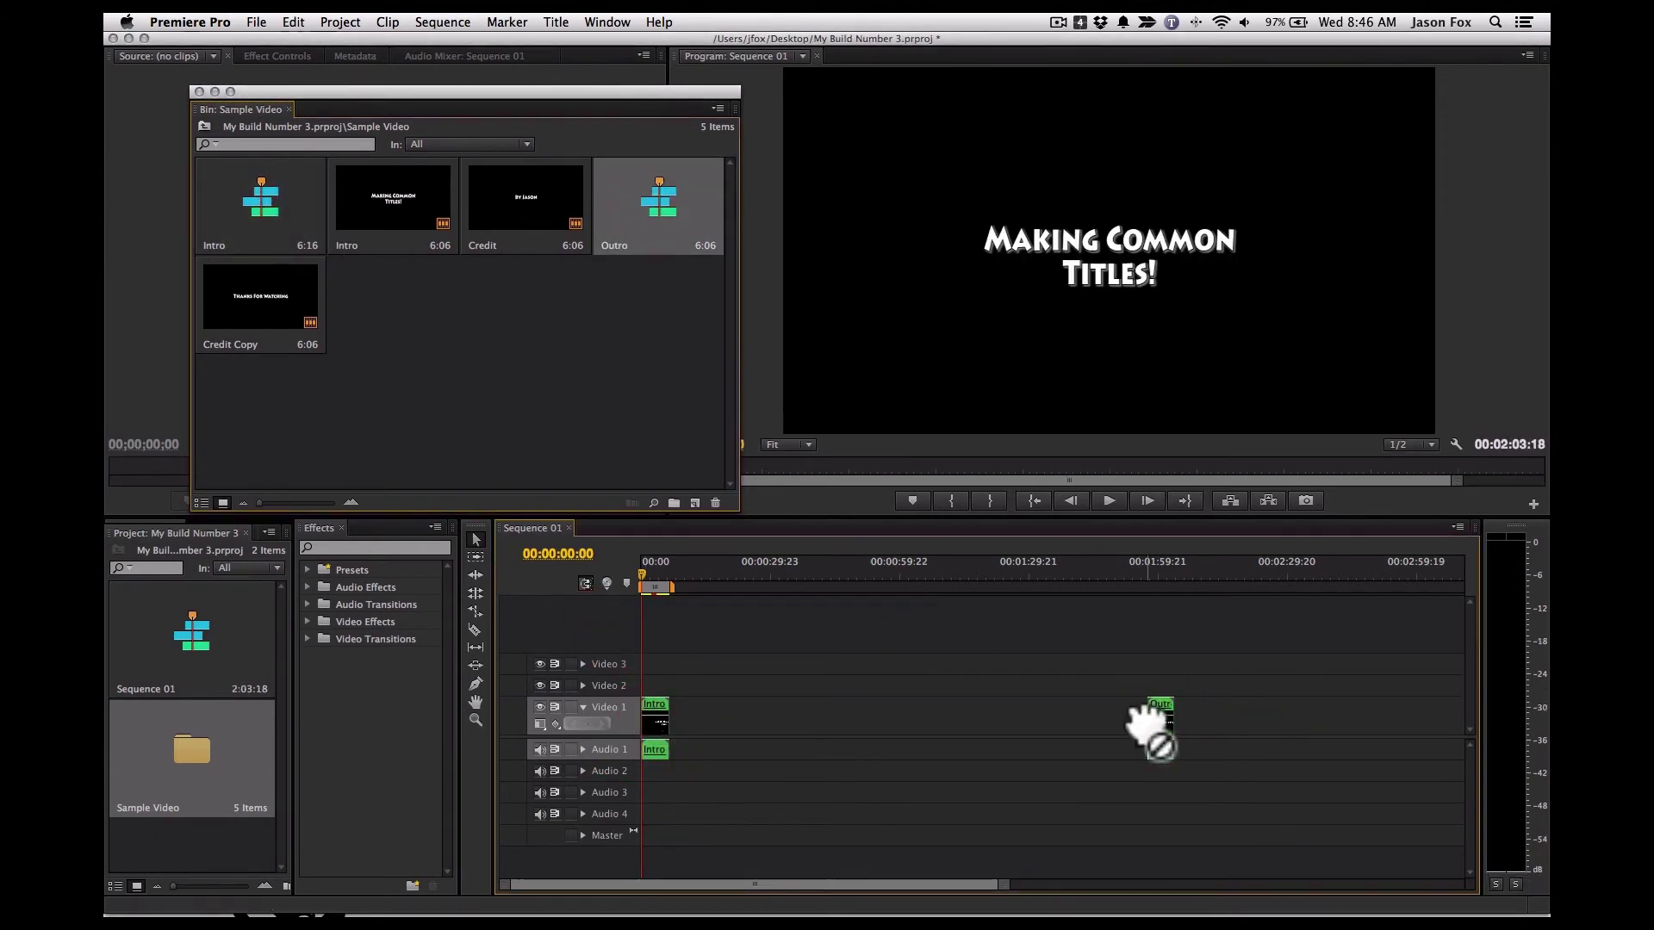
# Step: Edit the nested Intro title to read 'My Build Number 3' and return to Sequence 01
pyautogui.doubleClick(654, 716)
pyautogui.doubleClick(675, 716)
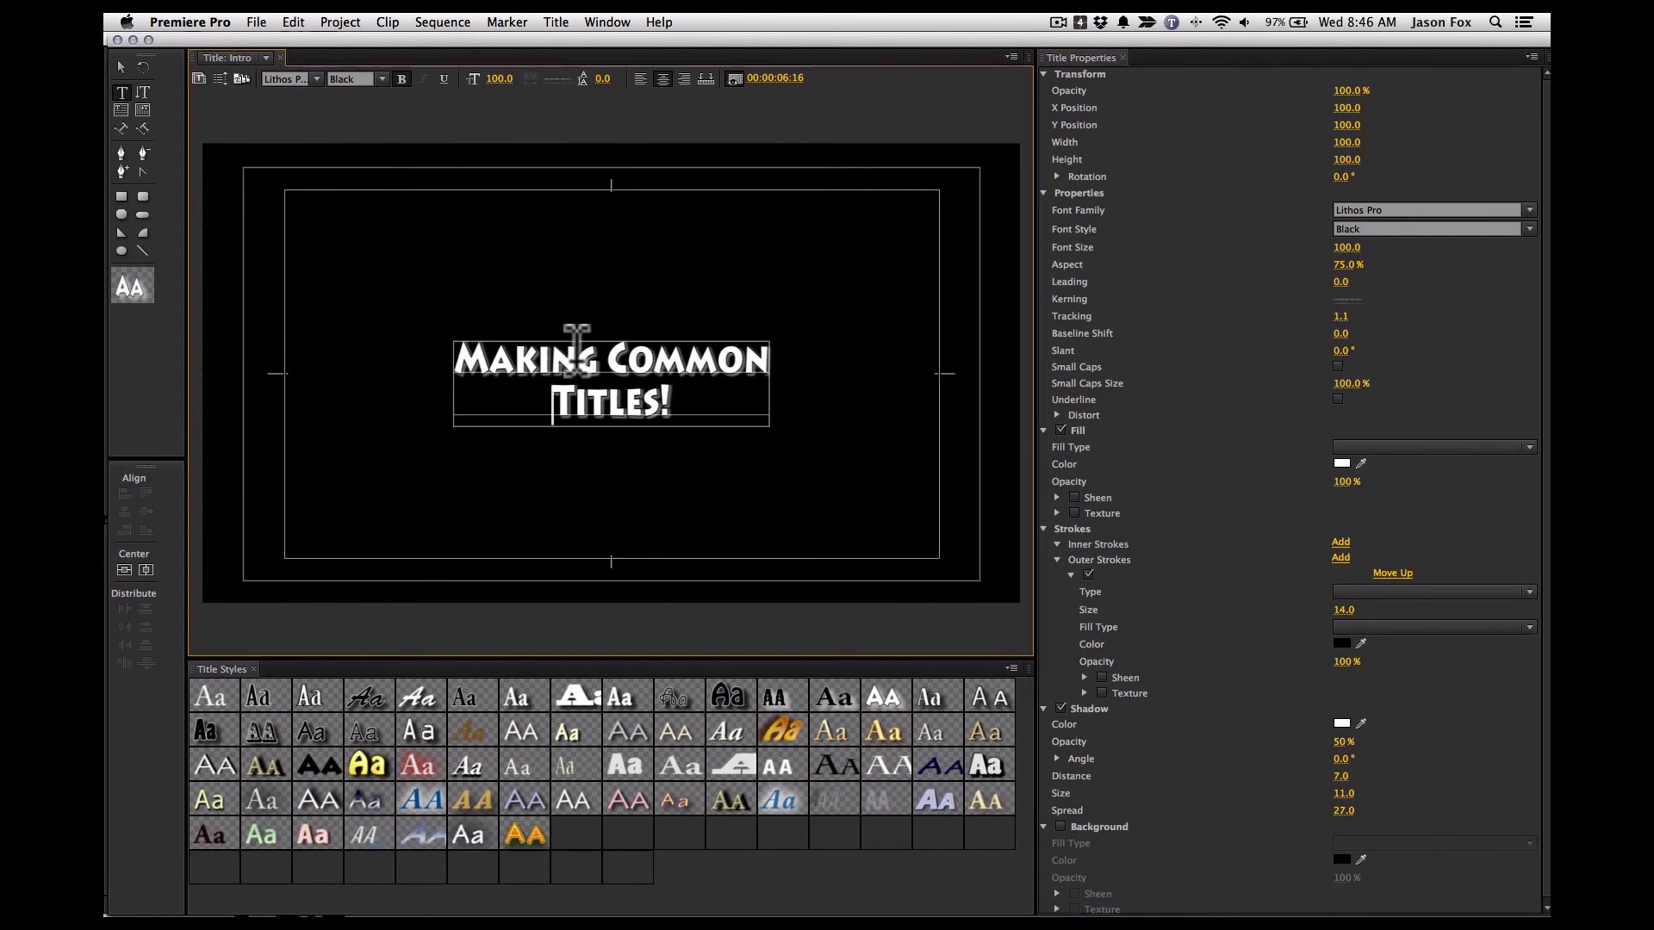
pyautogui.click(576, 345)
pyautogui.write('My')
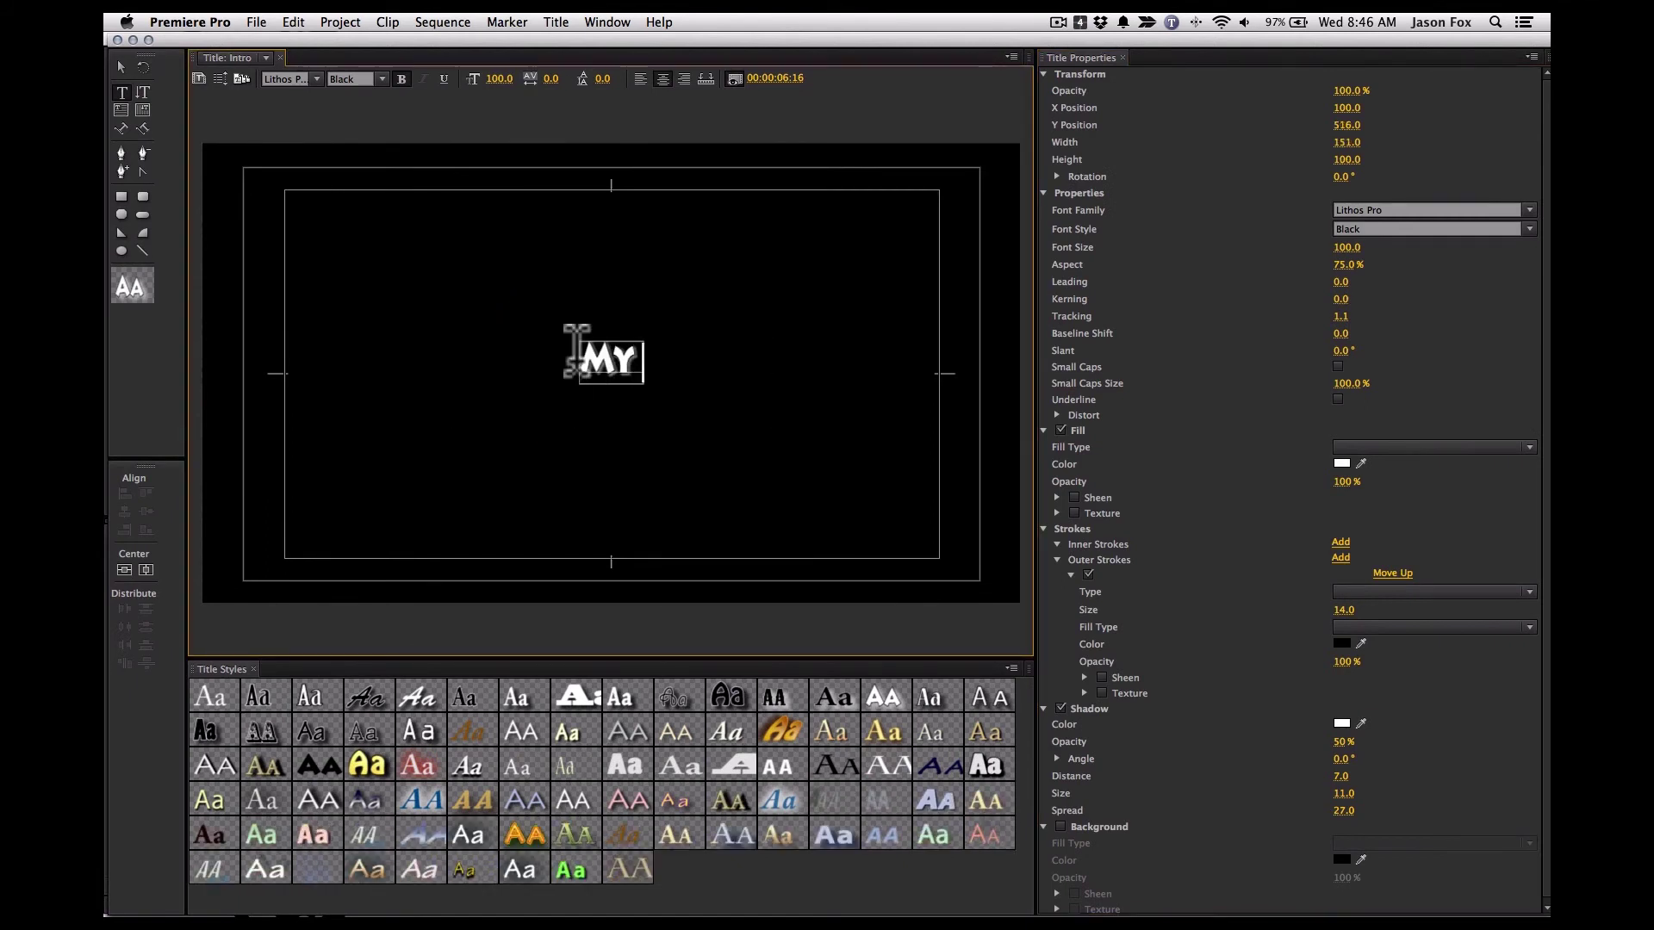
pyautogui.write(' Build Number 3')
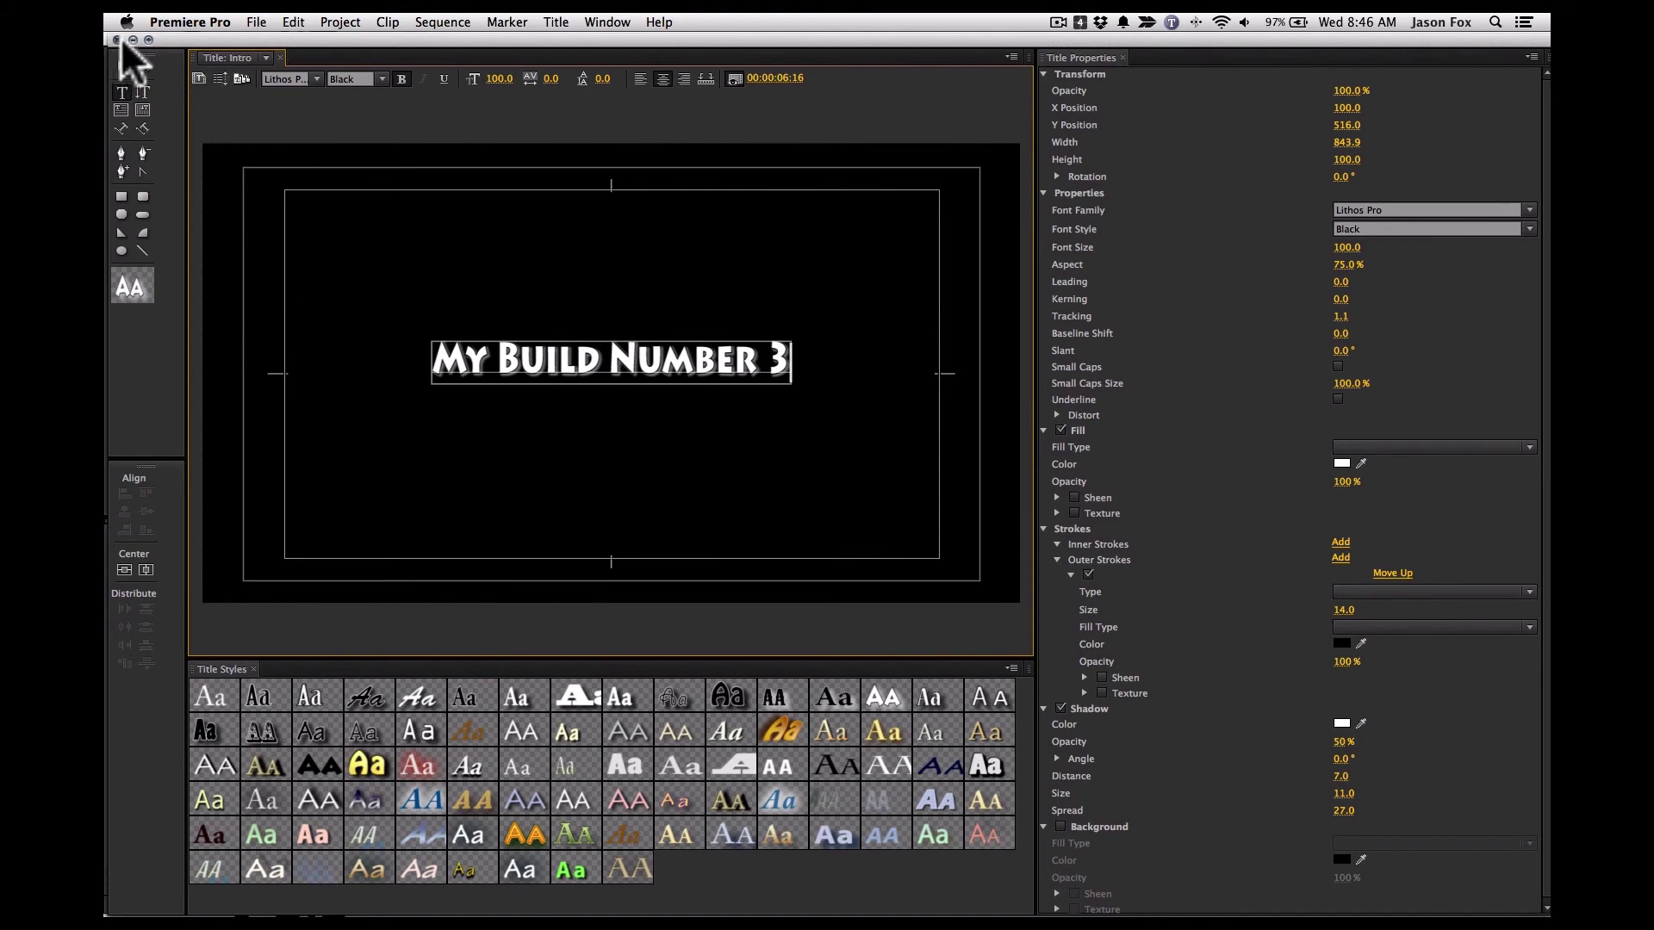
pyautogui.click(118, 39)
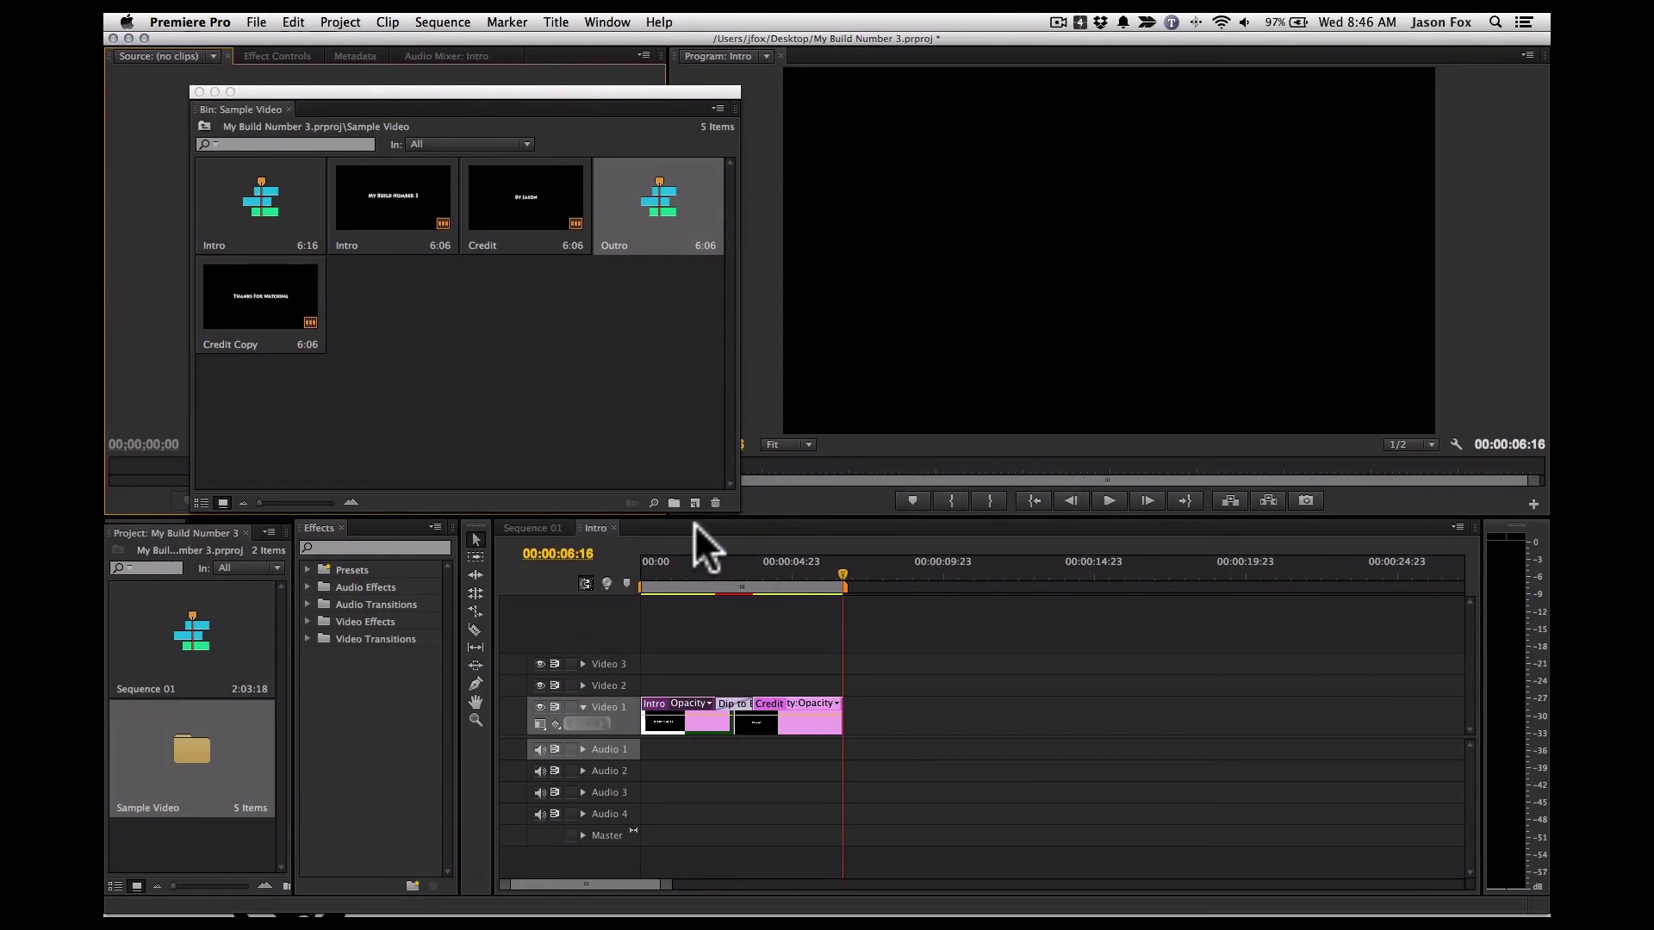
pyautogui.click(532, 528)
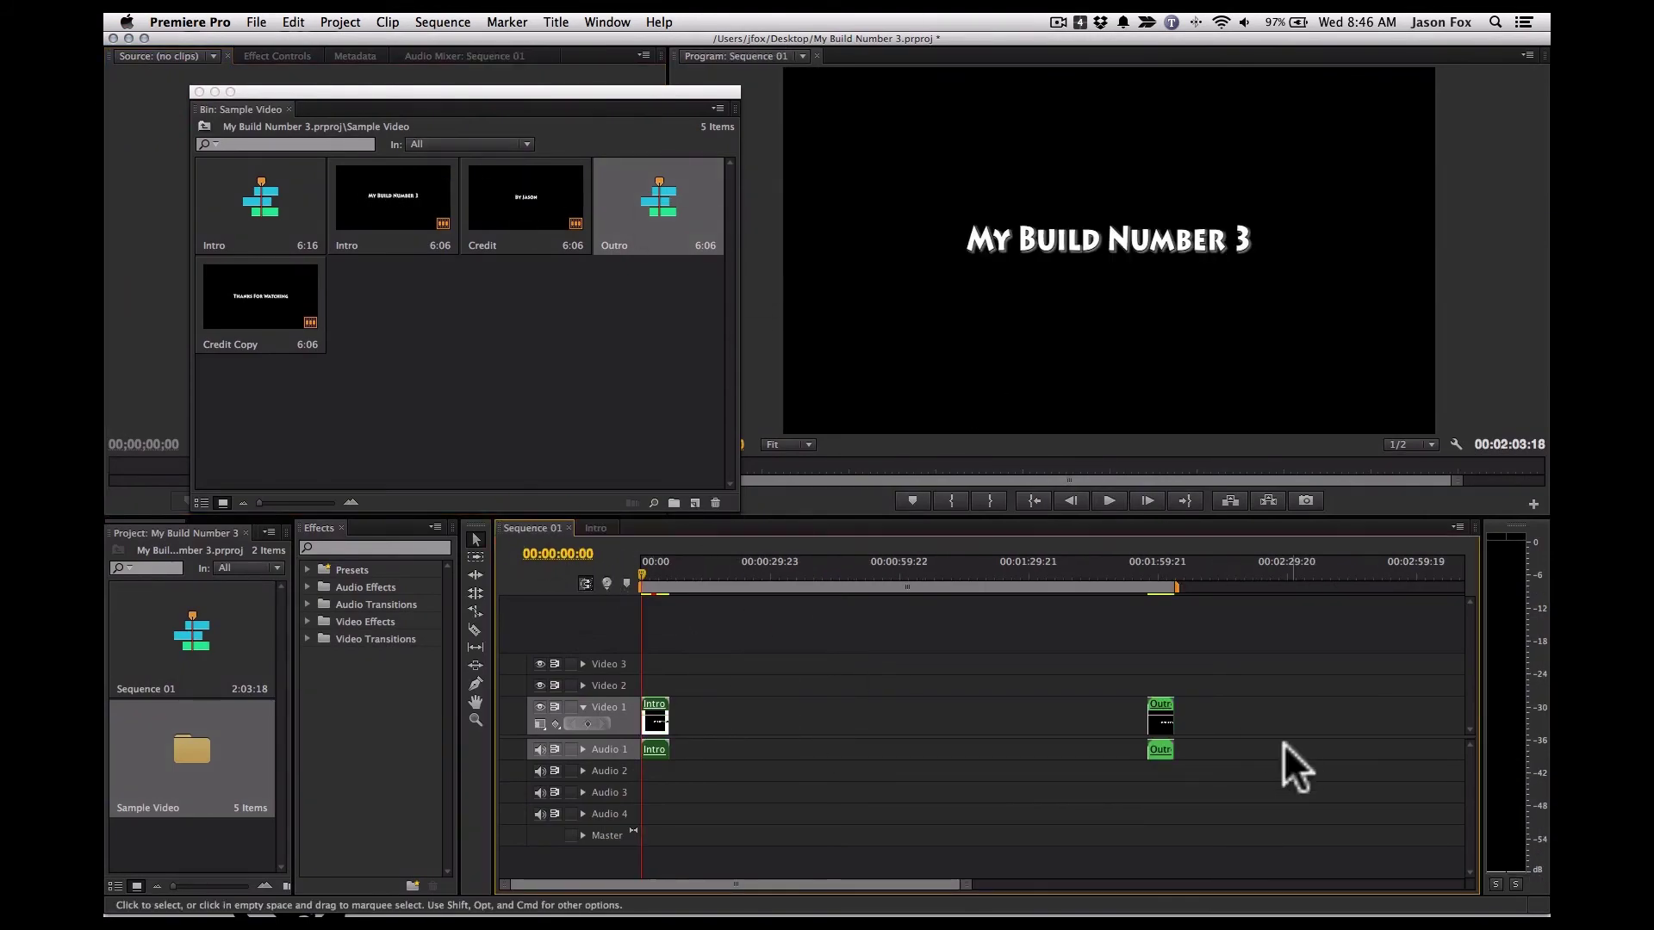
# Step: Reopen My build number 2.prproj from recent projects, saving My Build Number 3 first
pyautogui.click(259, 21)
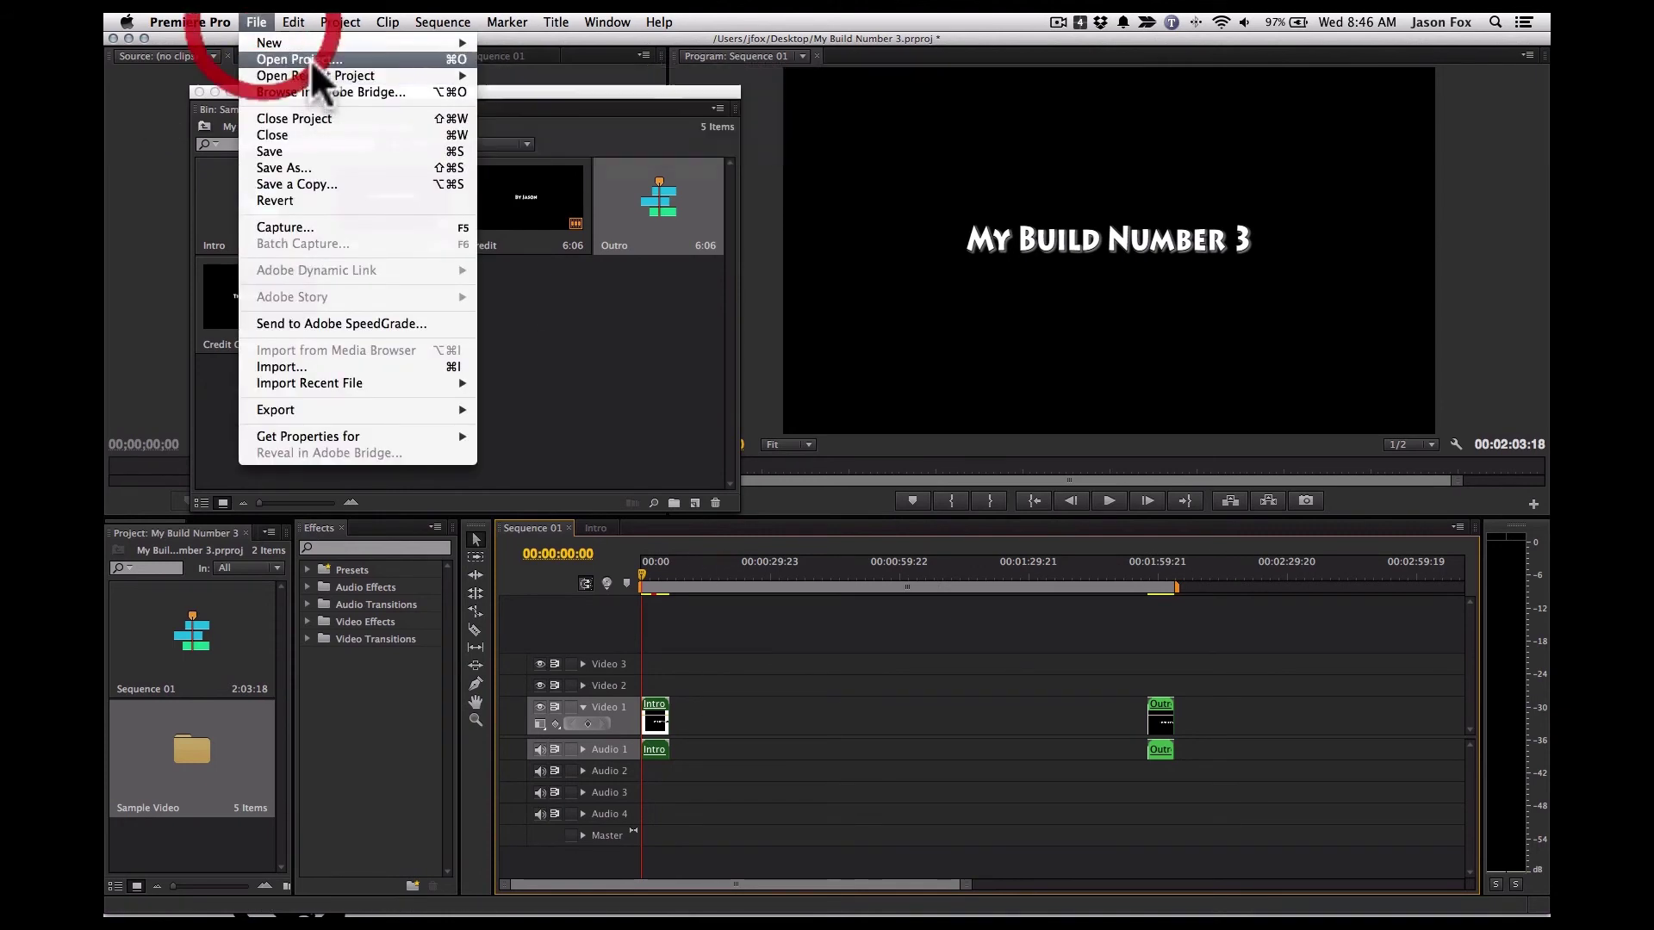
pyautogui.moveTo(349, 76)
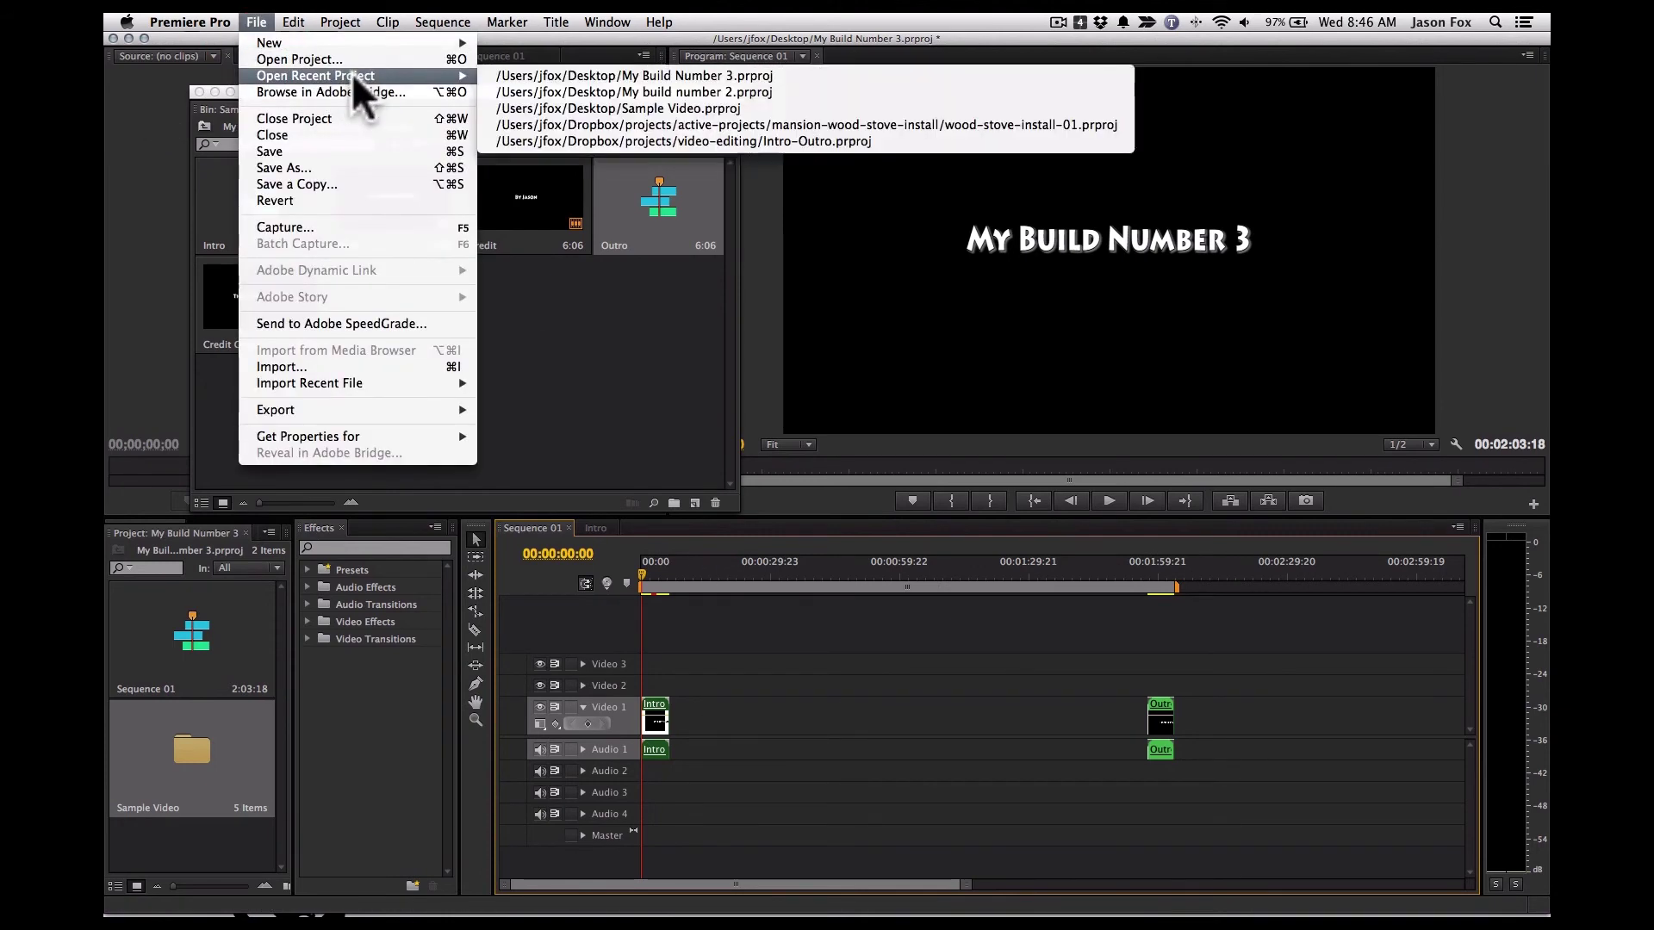
pyautogui.click(614, 90)
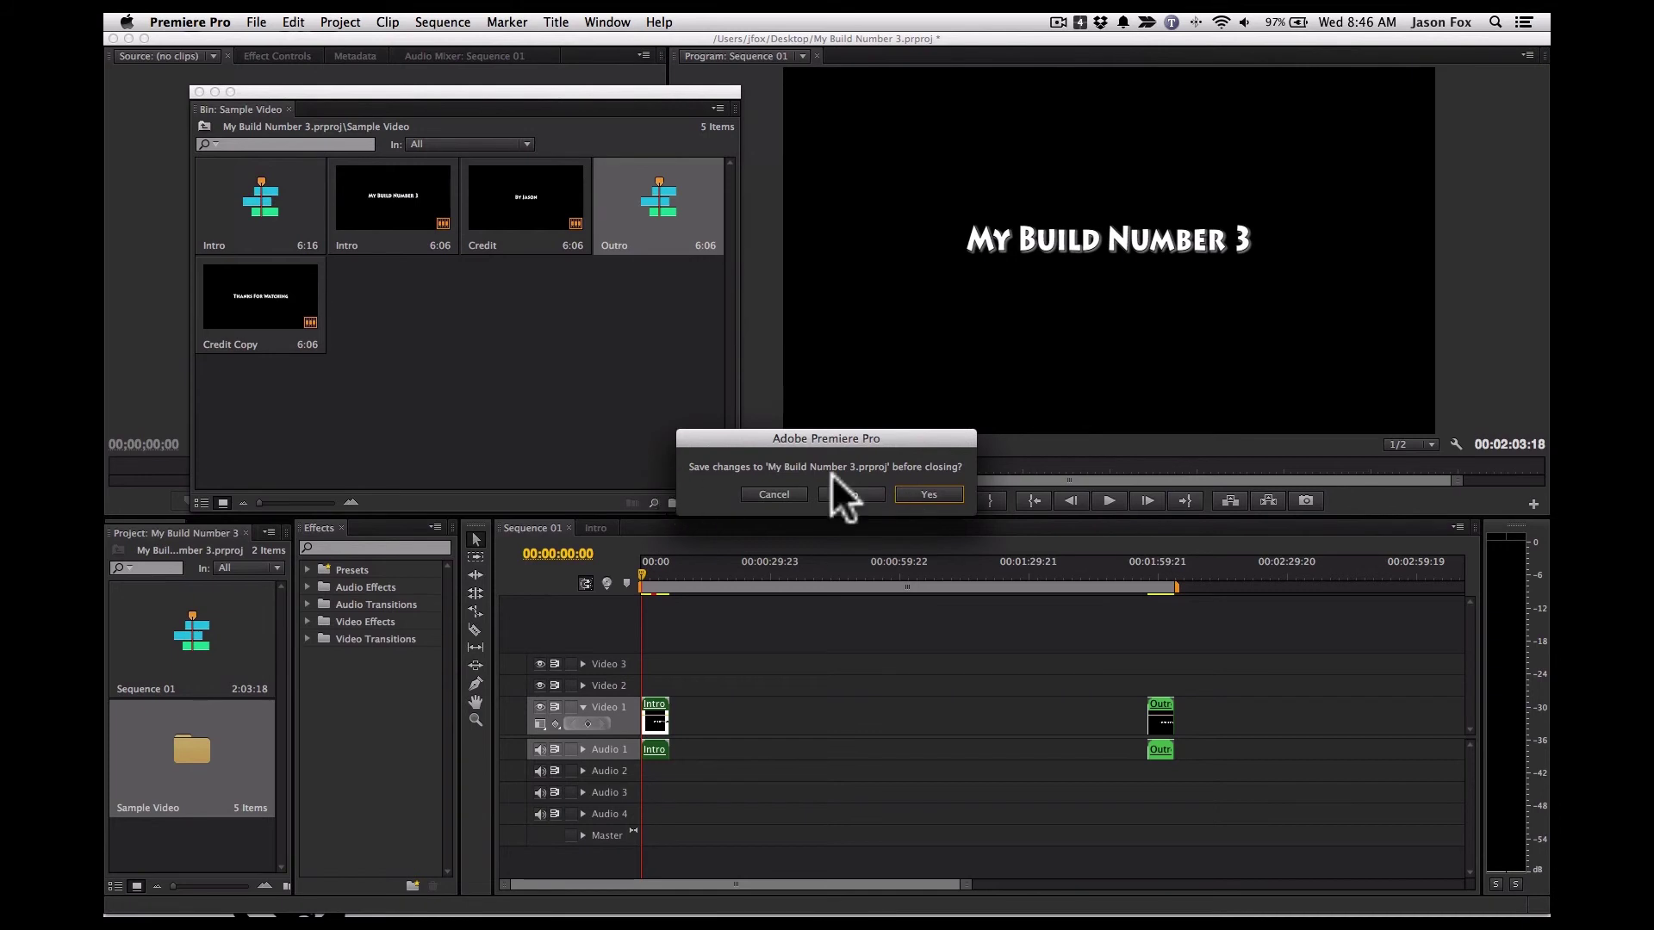
pyautogui.click(931, 493)
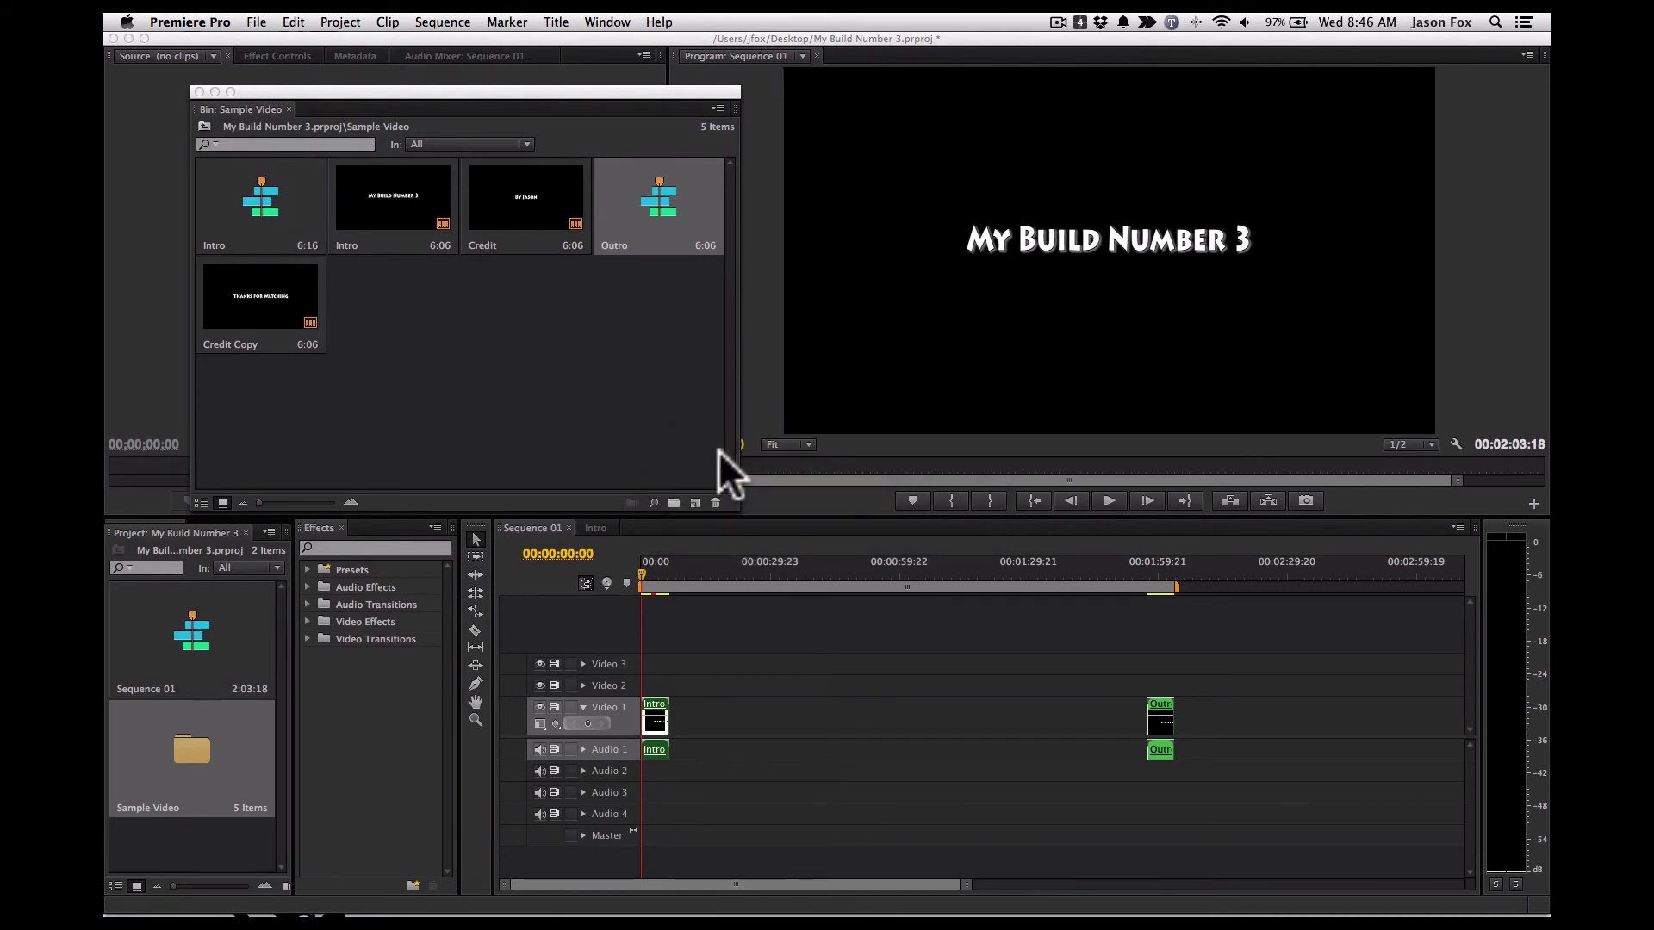